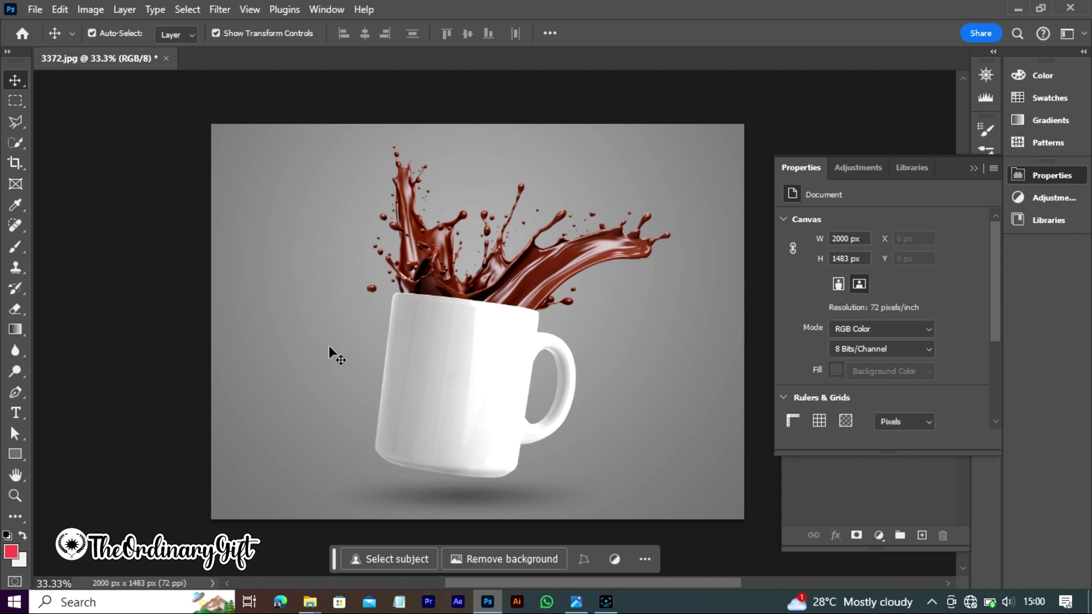
Draw a black-filled 631 × 748 px rectangle left of the mug and reveal the Layers panel
{"action": "left_click", "coordinate": [15, 454]}
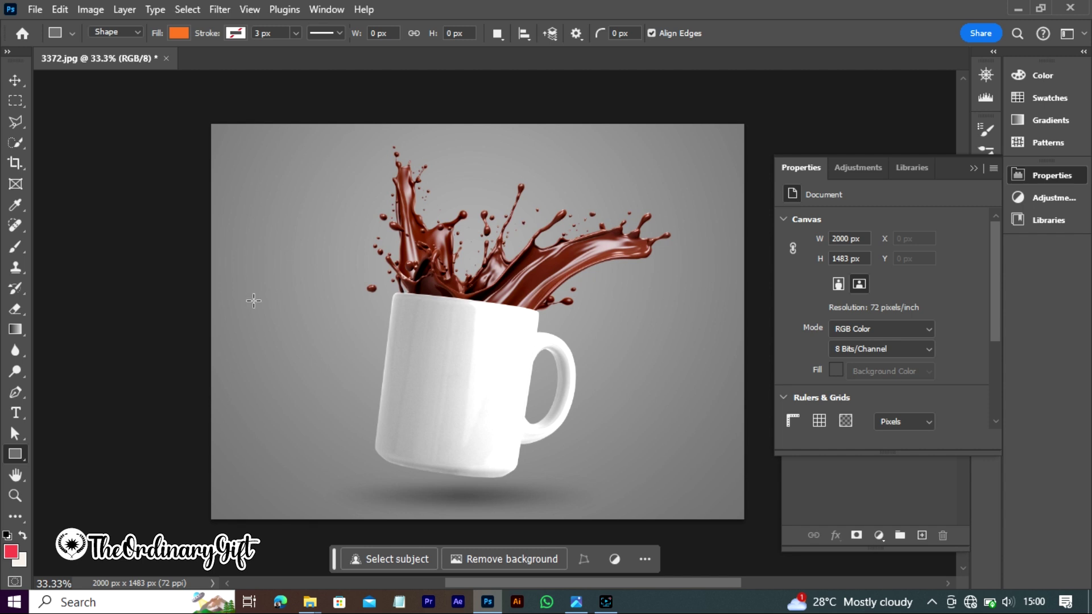
{"action": "left_click_drag", "start_coordinate": [245, 283], "coordinate": [412, 481]}
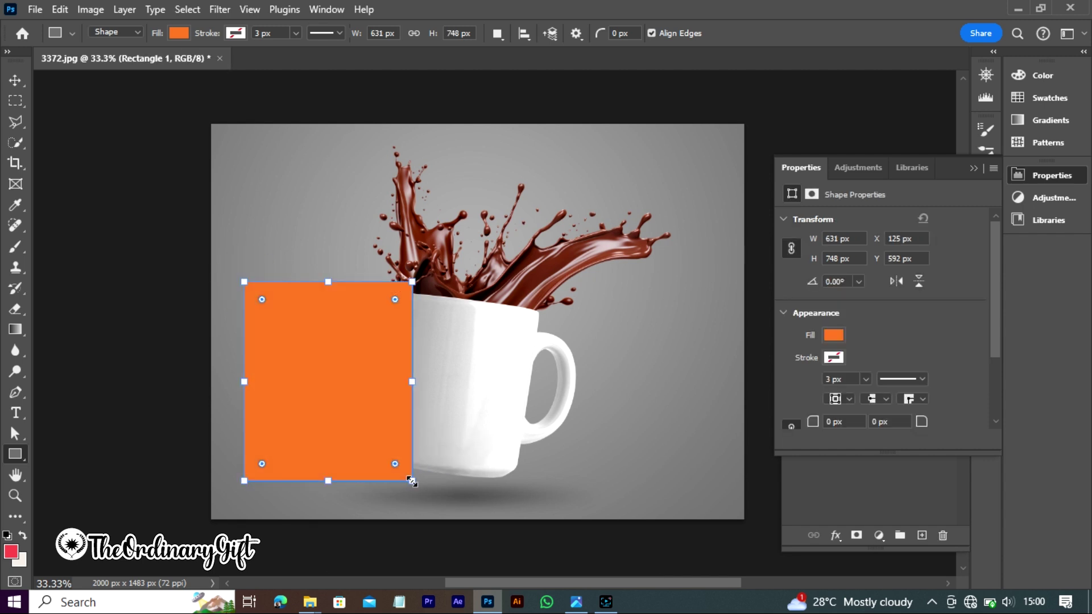
{"action": "left_click", "coordinate": [833, 335]}
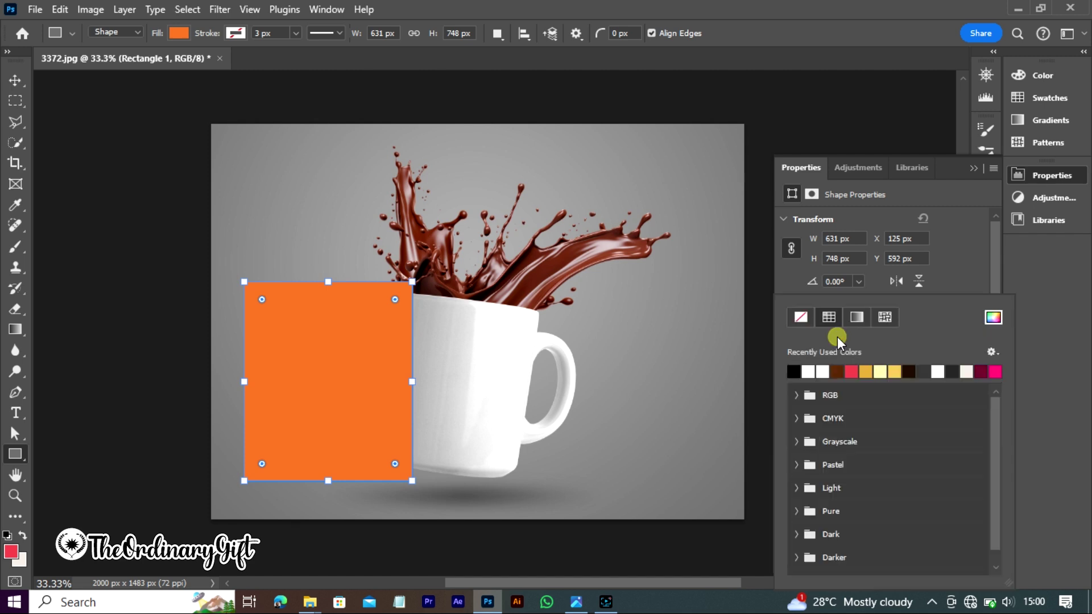
{"action": "left_click", "coordinate": [794, 370]}
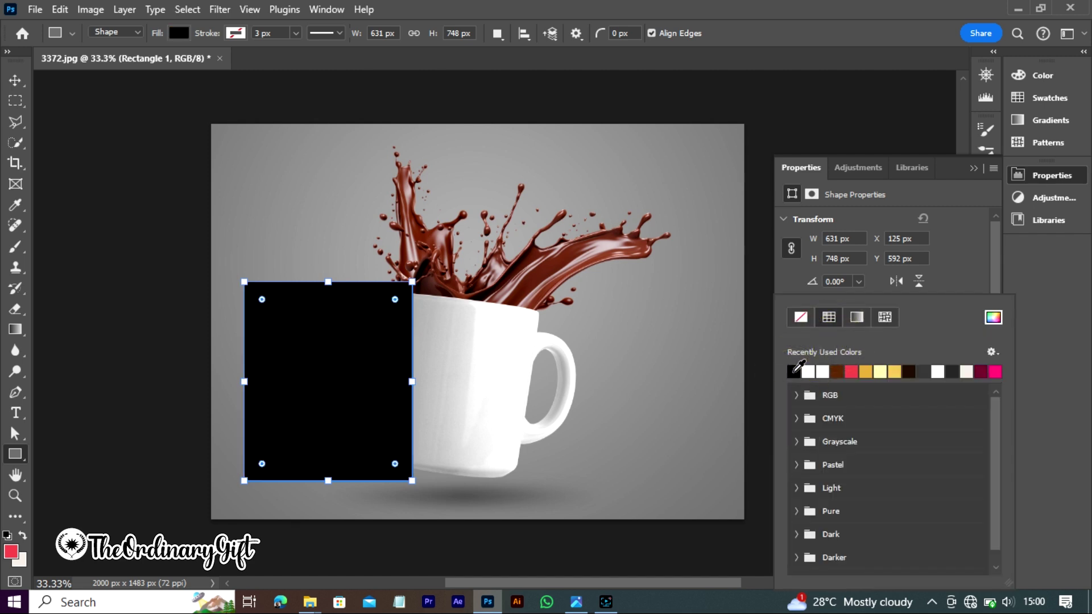
{"action": "left_click", "coordinate": [973, 167]}
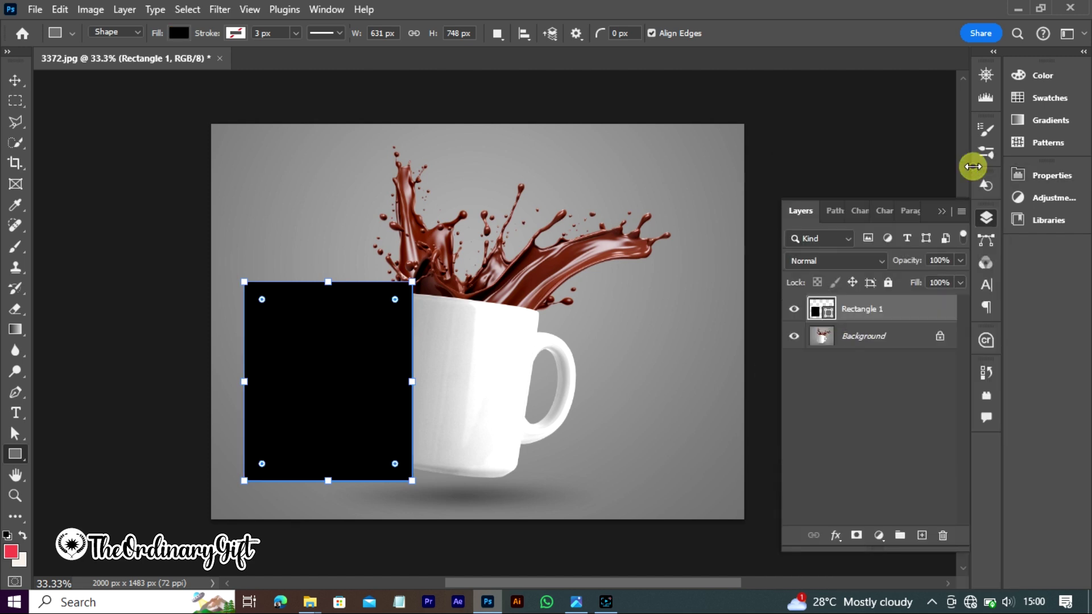
Convert Rectangle 1 into a smart object using Filter > Convert for Smart Filters
{"action": "left_click", "coordinate": [220, 9]}
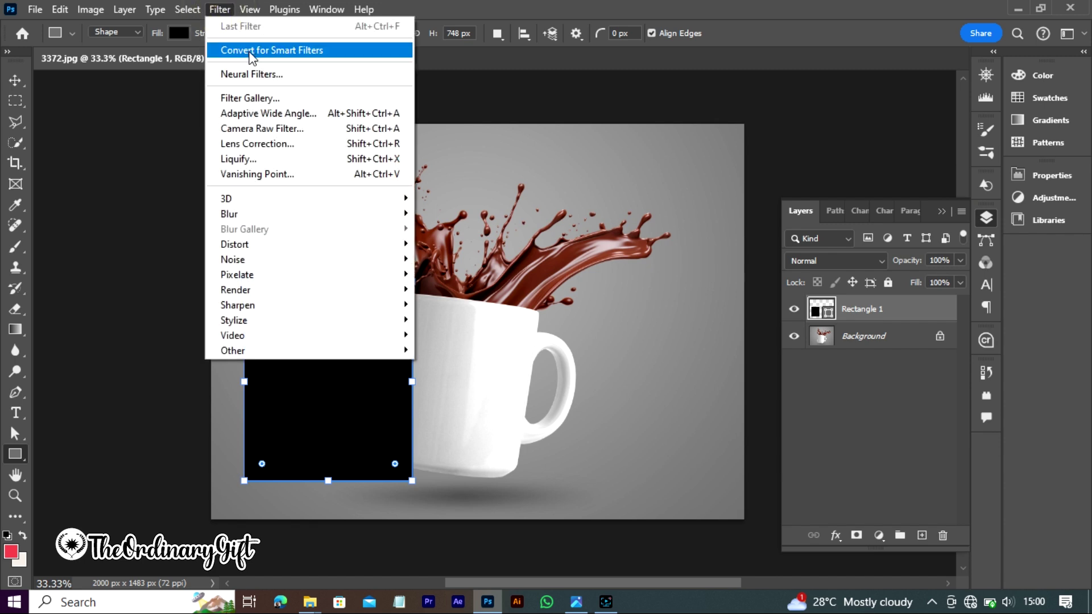
{"action": "left_click", "coordinate": [251, 51]}
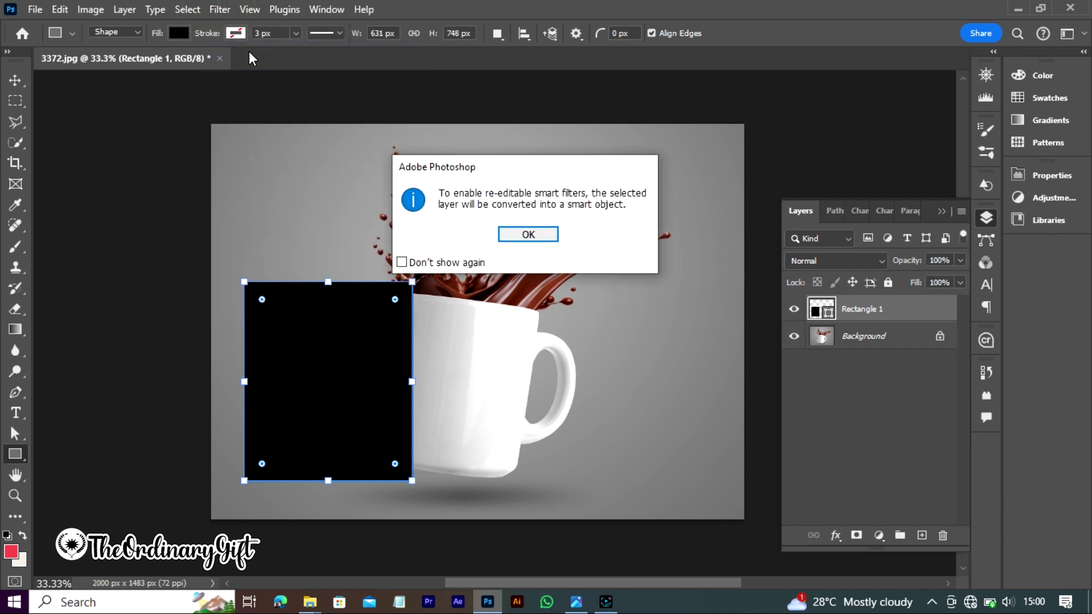
{"action": "left_click", "coordinate": [527, 234]}
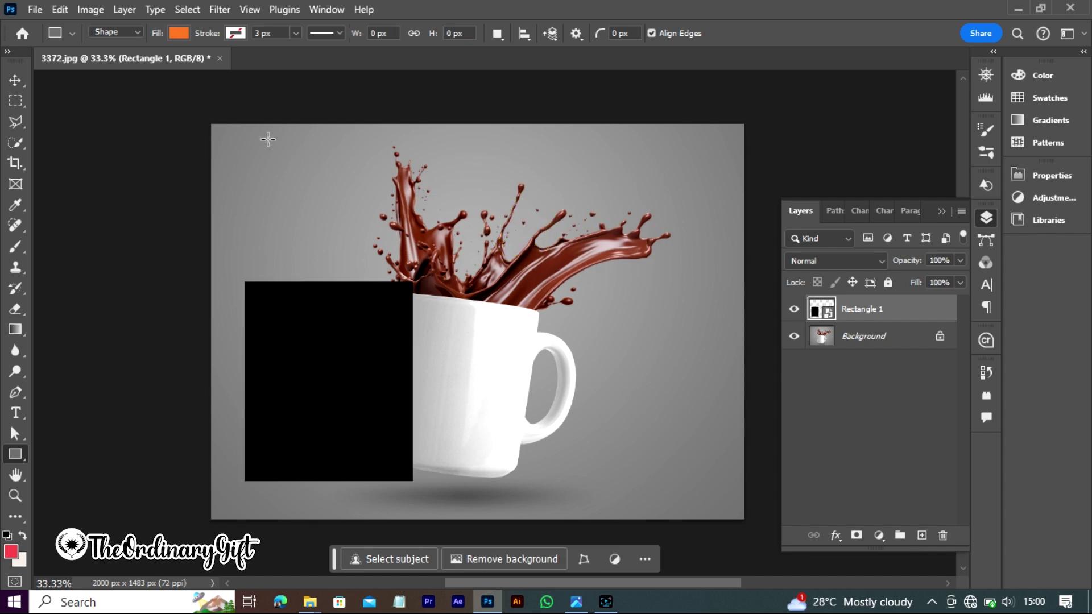
Start a Free Transform on the black rectangle in Distort mode
{"action": "left_click", "coordinate": [59, 10]}
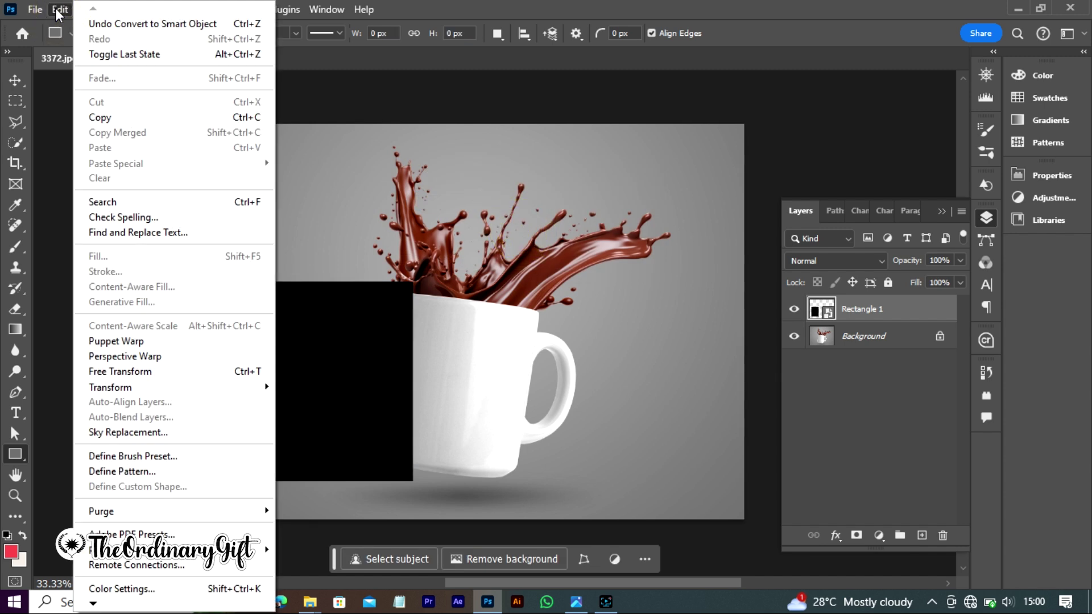
{"action": "left_click", "coordinate": [139, 372]}
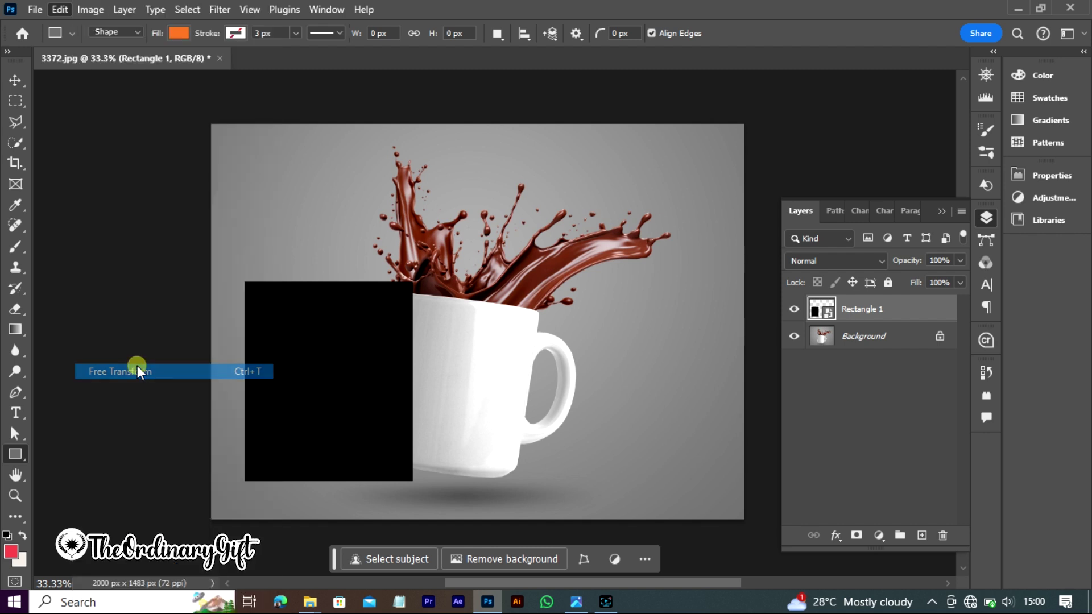
{"action": "right_click", "coordinate": [318, 344]}
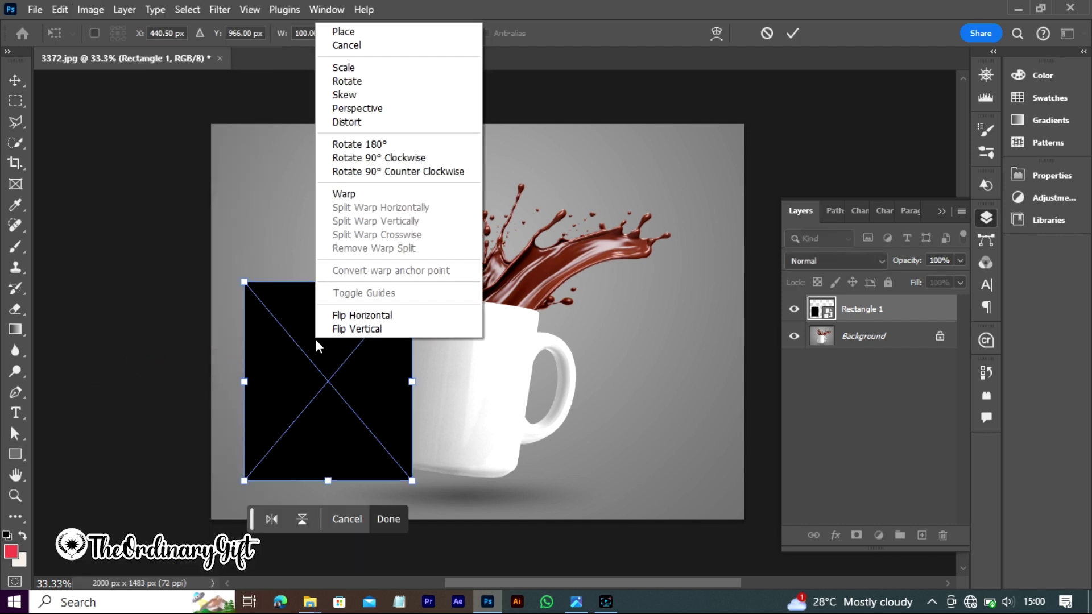
{"action": "left_click", "coordinate": [347, 122]}
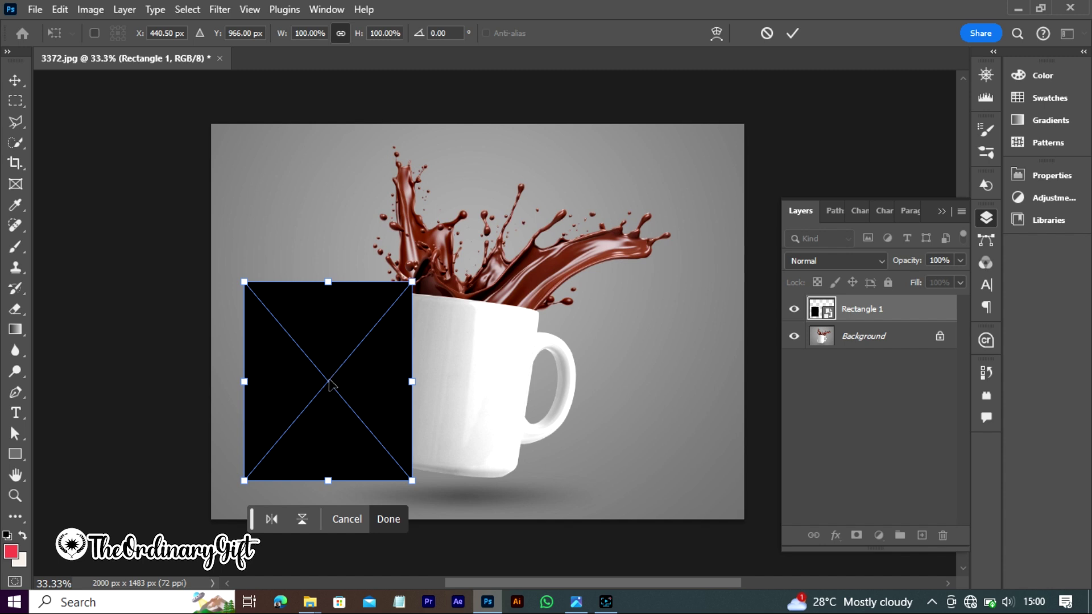
Move the rectangle onto the mug and pull all four corners to the mug body's edges
{"action": "left_click_drag", "start_coordinate": [336, 385], "coordinate": [477, 393]}
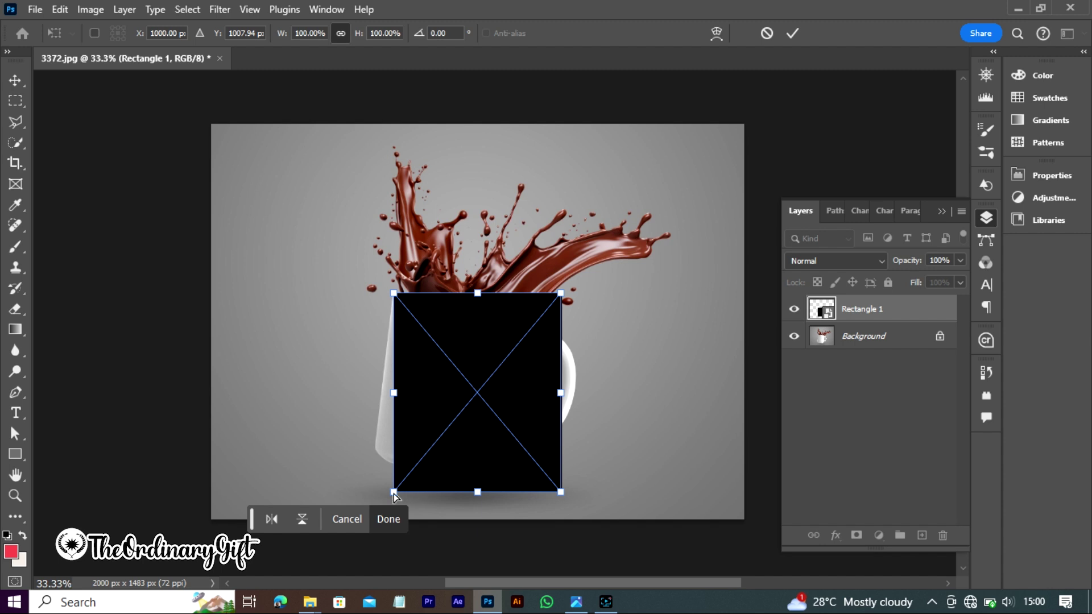
{"action": "left_click_drag", "start_coordinate": [394, 495], "coordinate": [376, 452]}
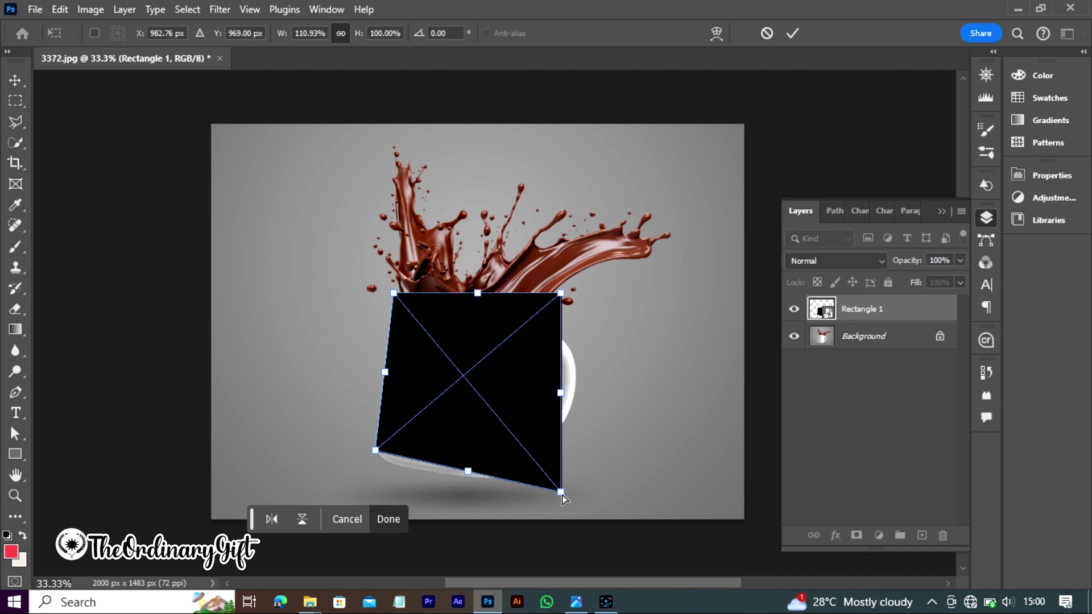
{"action": "left_click_drag", "start_coordinate": [561, 495], "coordinate": [515, 466]}
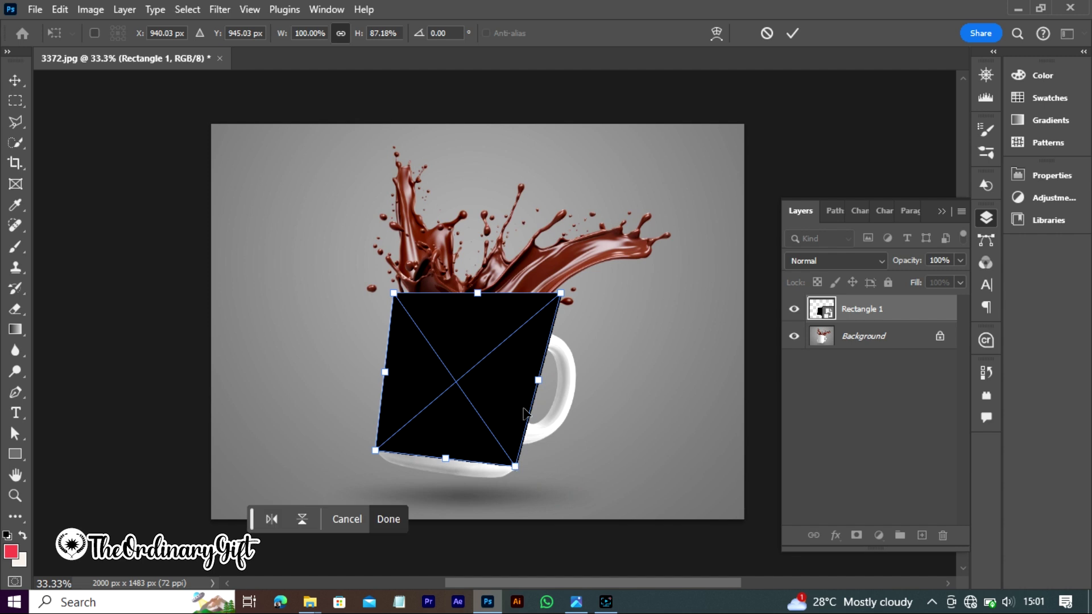
{"action": "left_click_drag", "start_coordinate": [562, 295], "coordinate": [538, 313]}
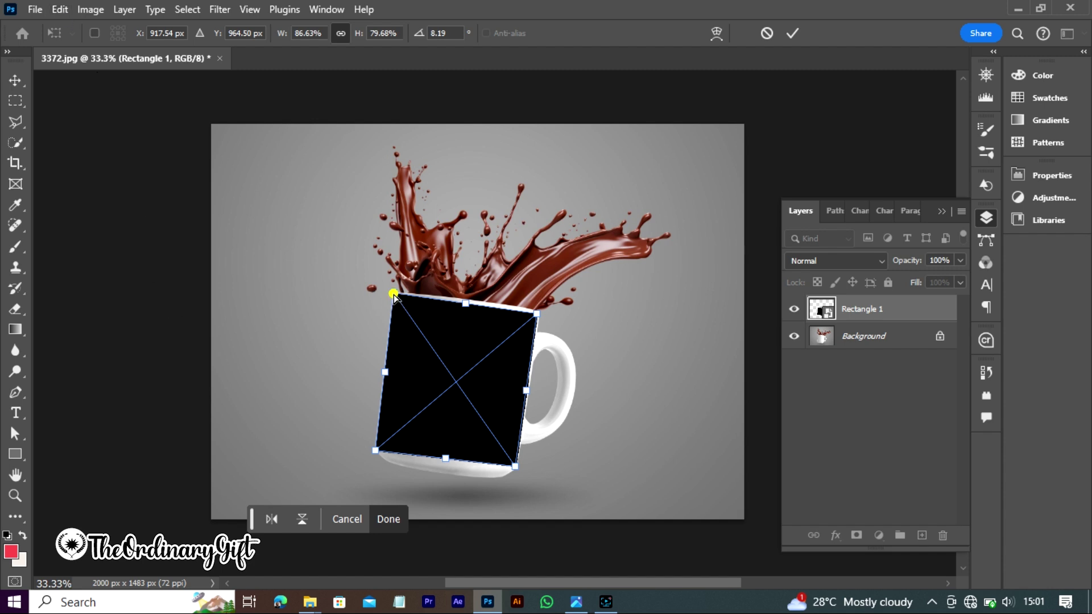
{"action": "left_click_drag", "start_coordinate": [394, 297], "coordinate": [397, 301]}
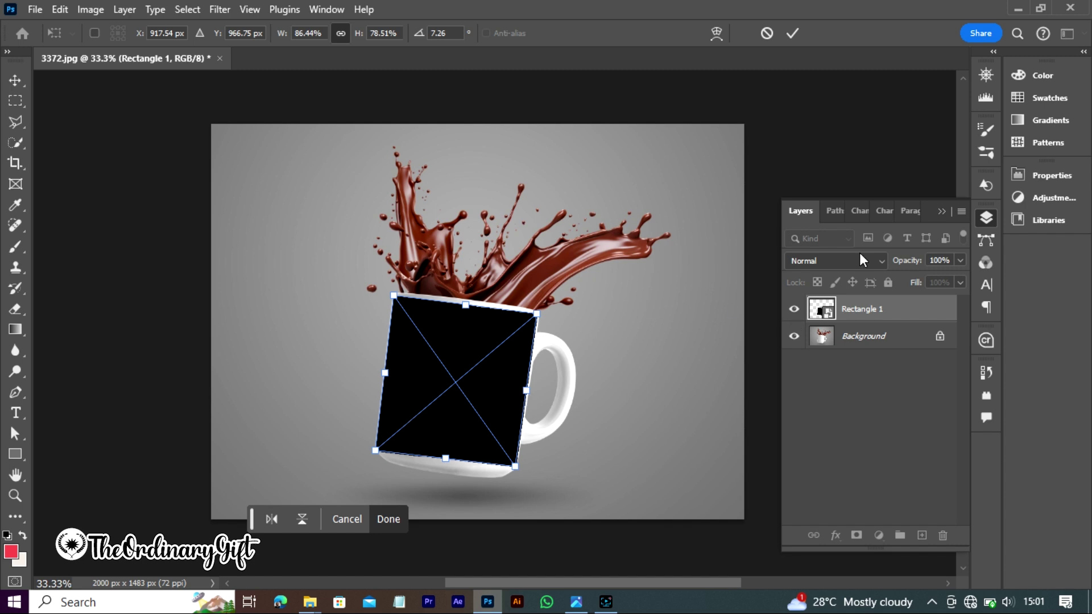
{"action": "left_click", "coordinate": [945, 260]}
Set Rectangle 1 to 50% opacity and commit its distortion
{"action": "type", "text": "5"}
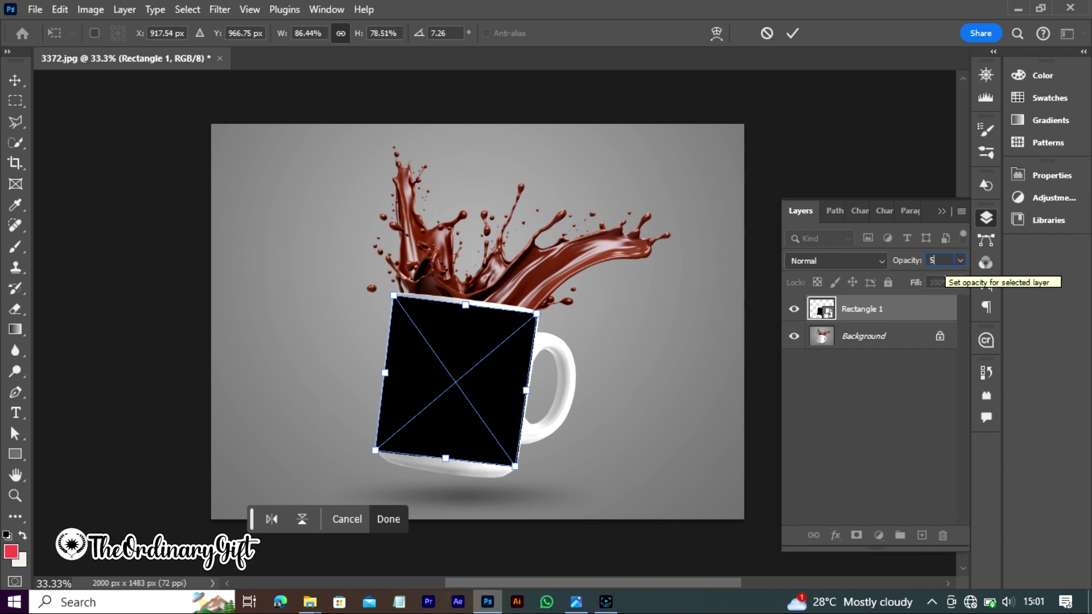
{"action": "type", "text": "0"}
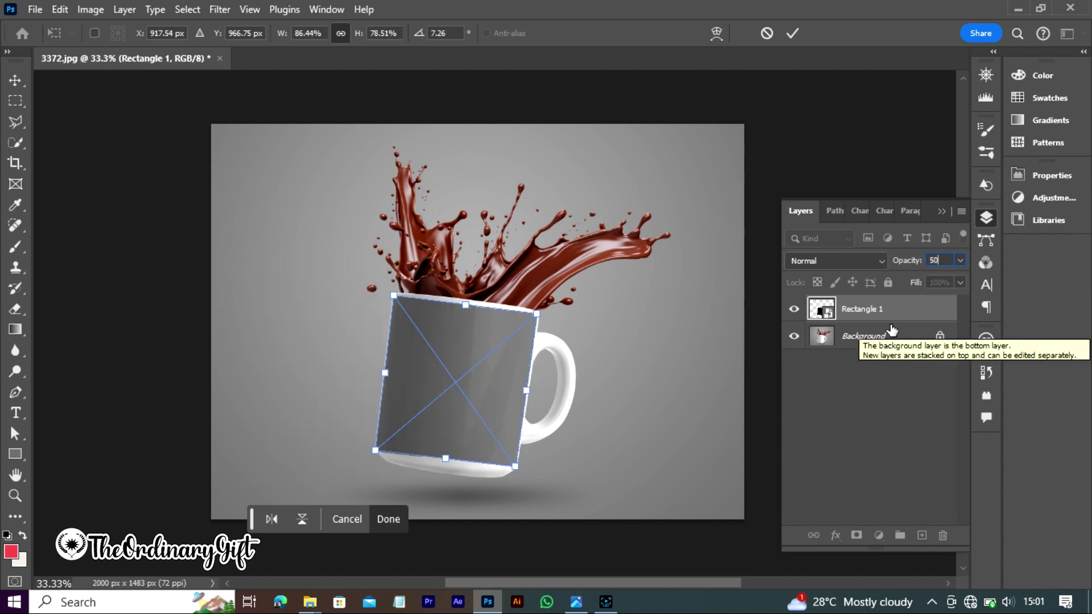
{"action": "left_click", "coordinate": [858, 432]}
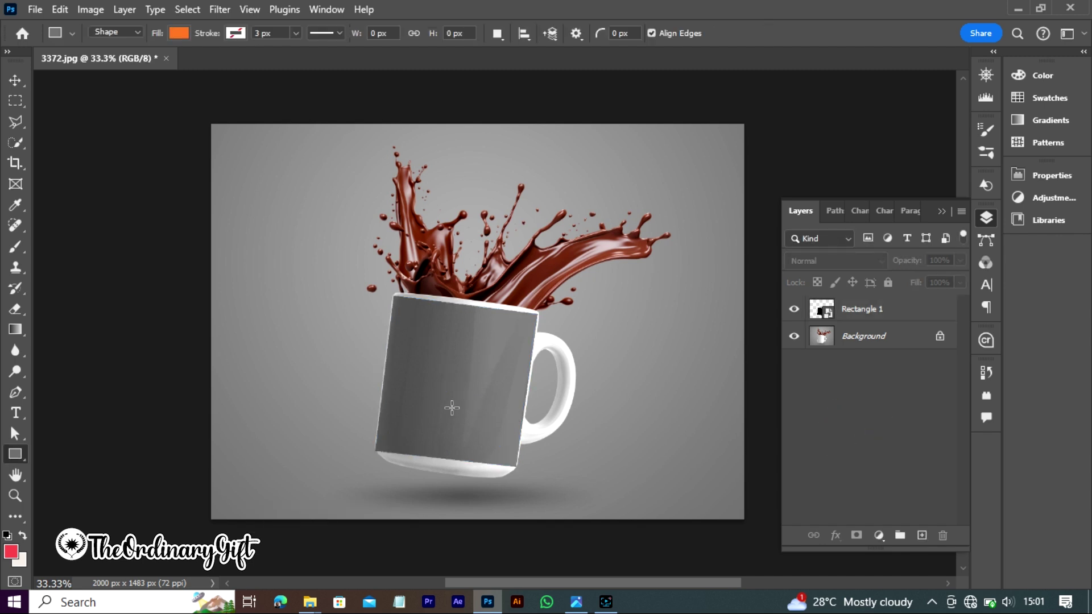
{"action": "left_click", "coordinate": [17, 81]}
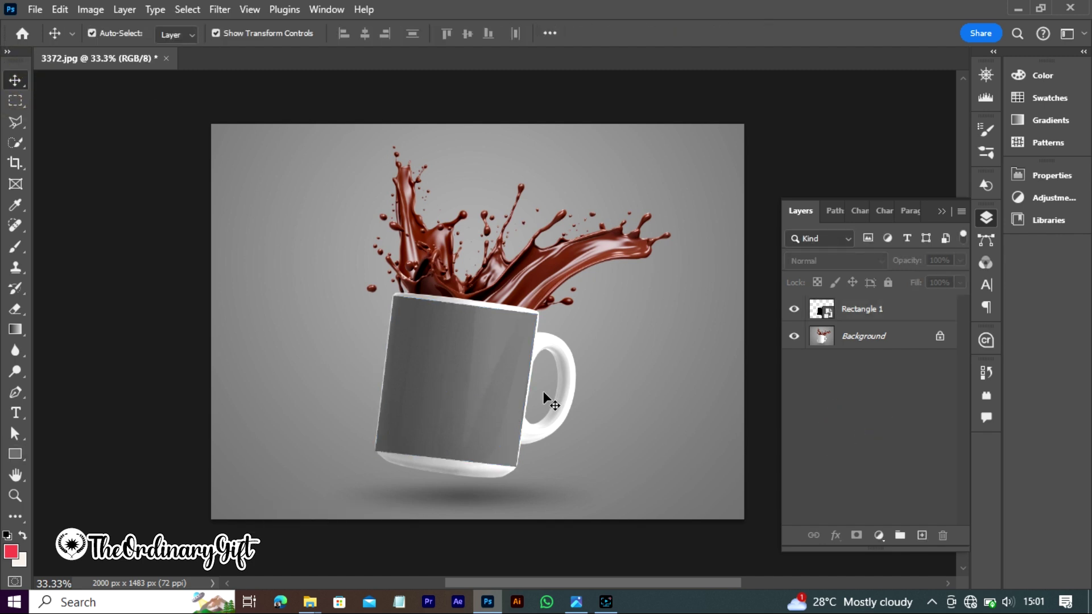
Select the rectangle on the mug and reopen Free Transform in Distort mode
{"action": "left_click", "coordinate": [472, 376]}
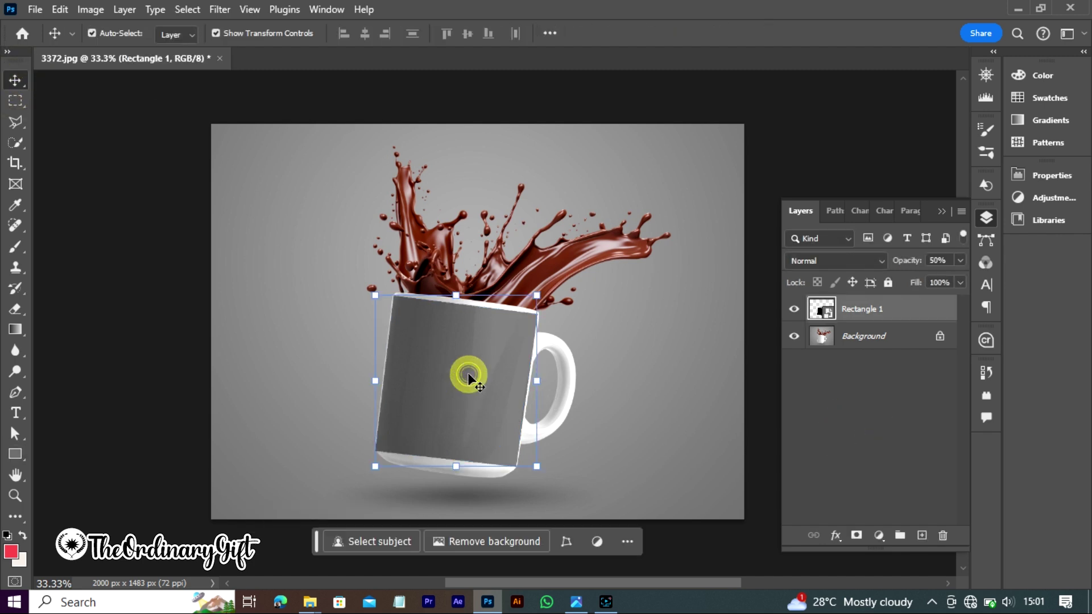
{"action": "left_click", "coordinate": [62, 9]}
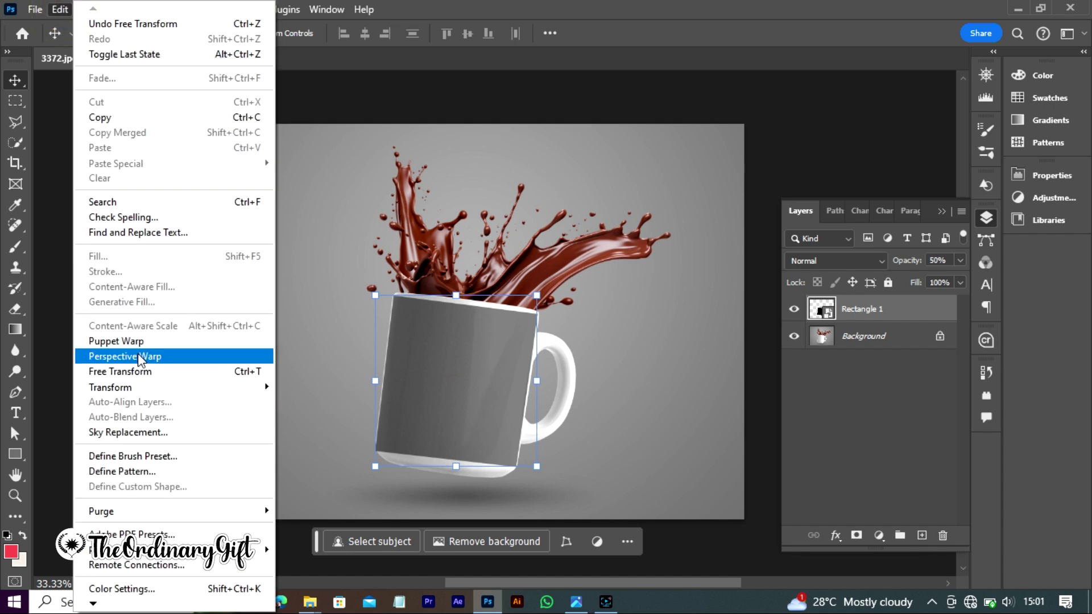
{"action": "left_click", "coordinate": [142, 373]}
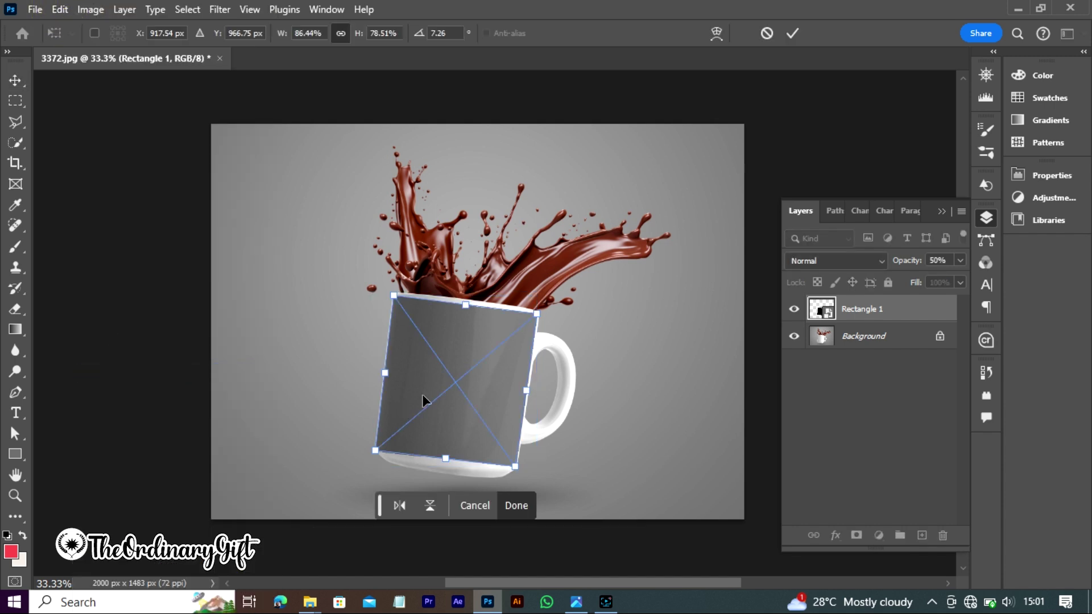
{"action": "right_click", "coordinate": [449, 393]}
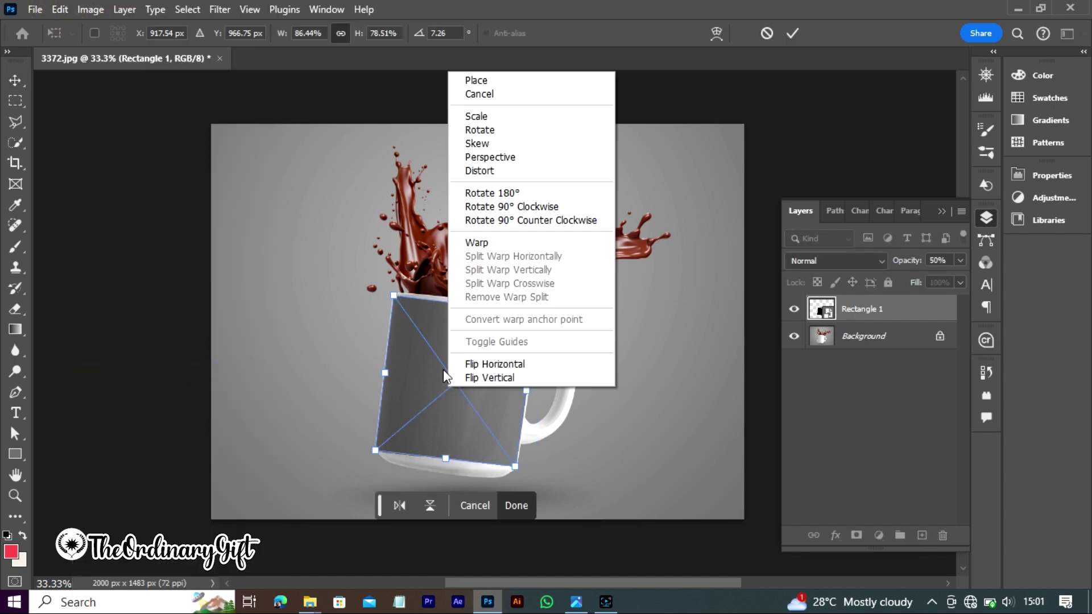
{"action": "left_click", "coordinate": [495, 171]}
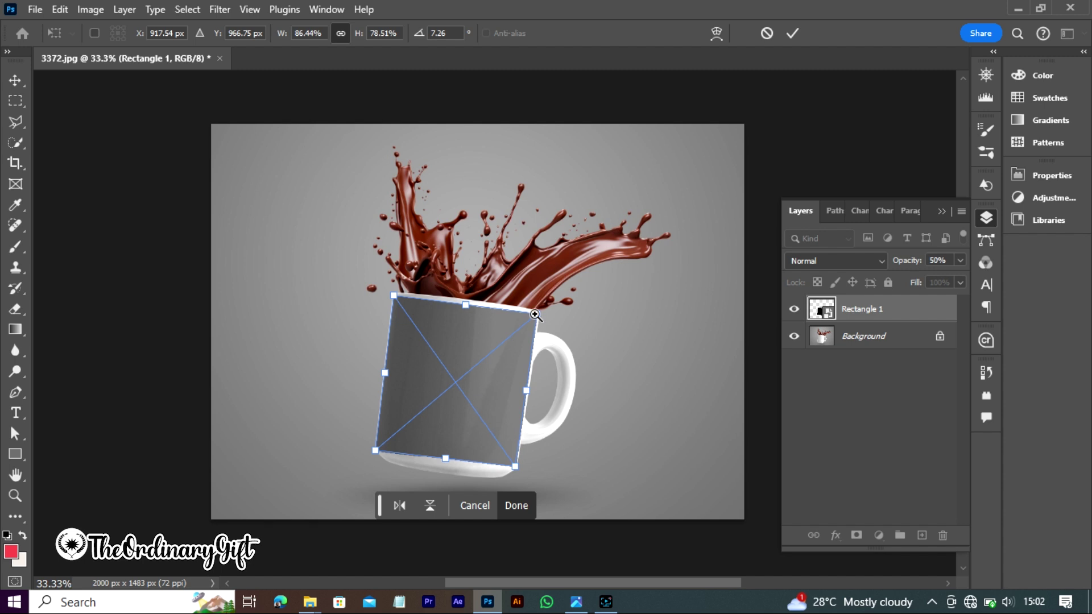
Nudge all four panel corners onto the mug's rim and base, reaching 87.71% × 77.91% at 7.62°
{"action": "scroll", "coordinate": [538, 319], "scroll_direction": "up", "scroll_amount": 2}
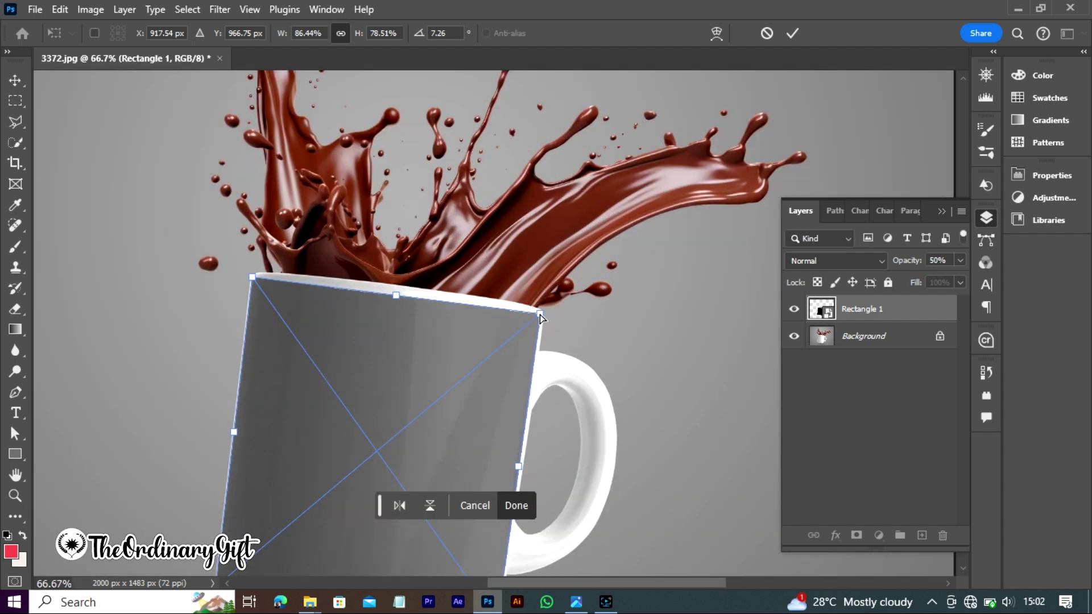
{"action": "left_click_drag", "start_coordinate": [540, 314], "coordinate": [543, 313]}
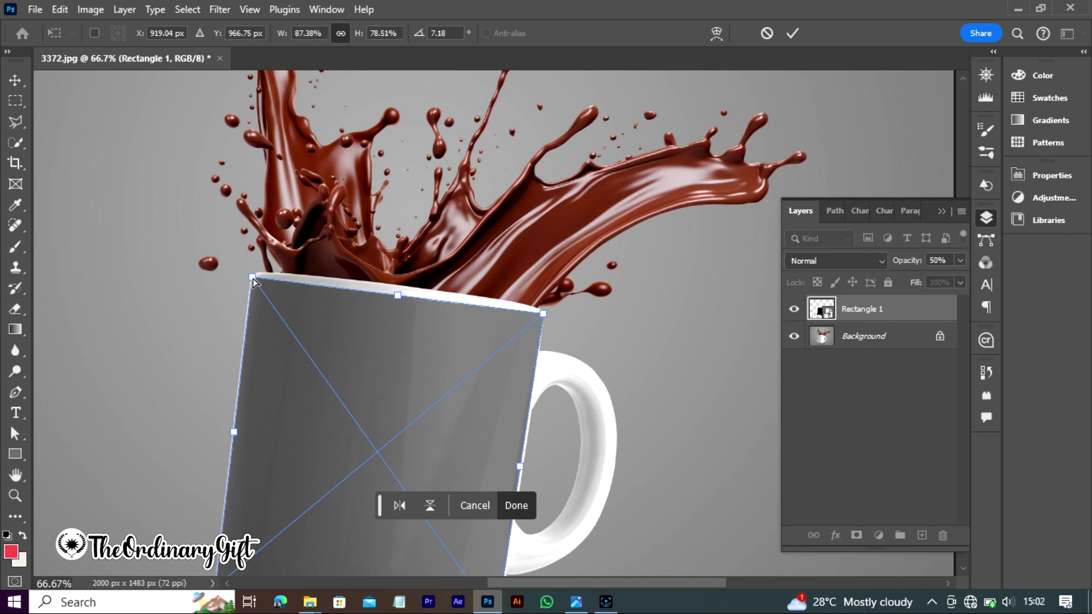
{"action": "left_click_drag", "start_coordinate": [253, 279], "coordinate": [252, 277]}
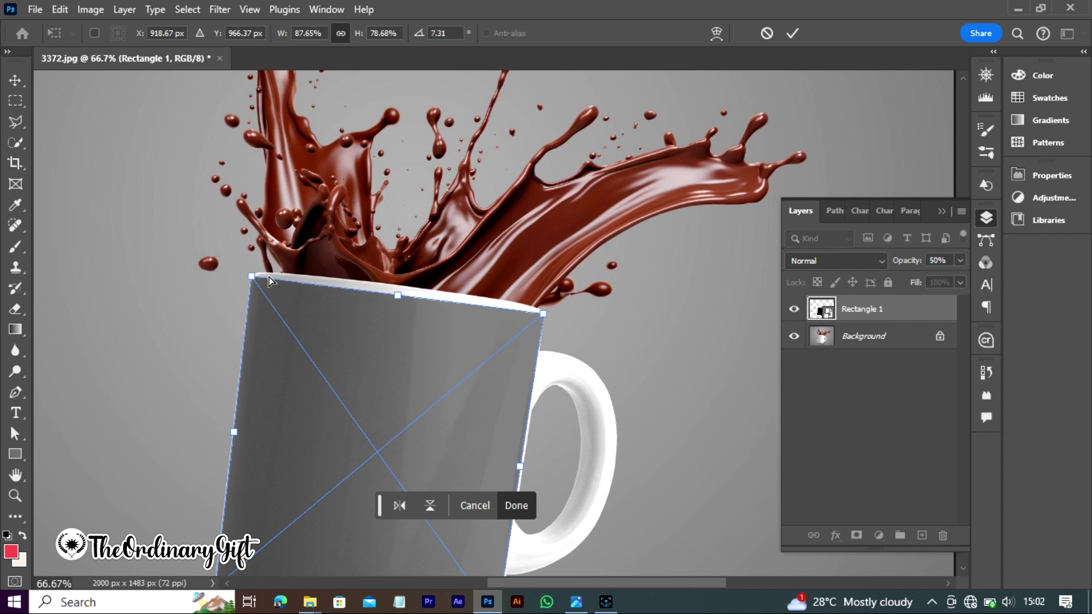
{"action": "left_click", "coordinate": [964, 569]}
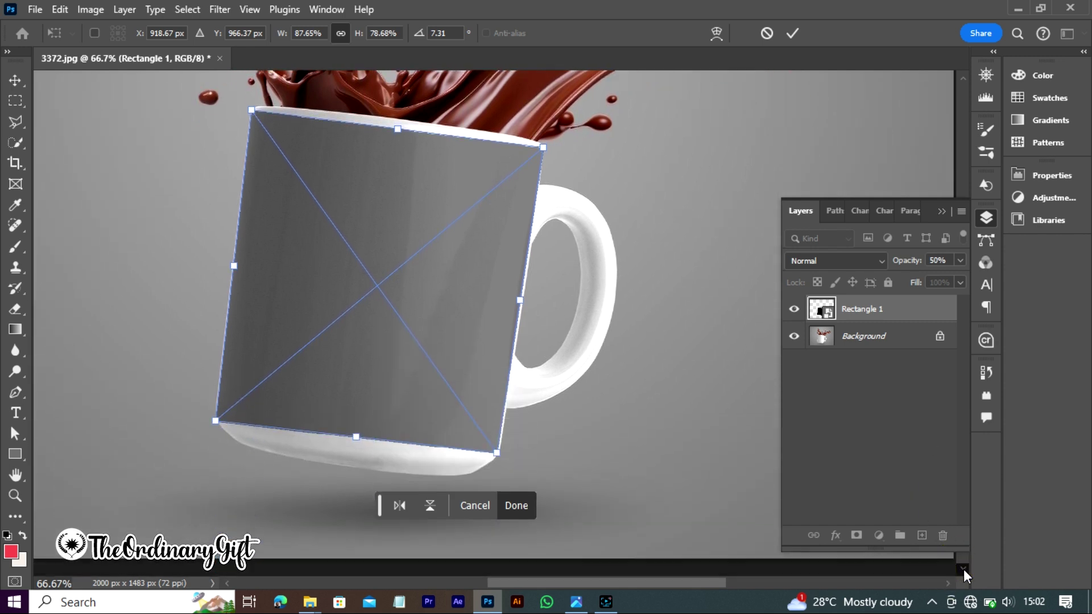
{"action": "left_click", "coordinate": [963, 569]}
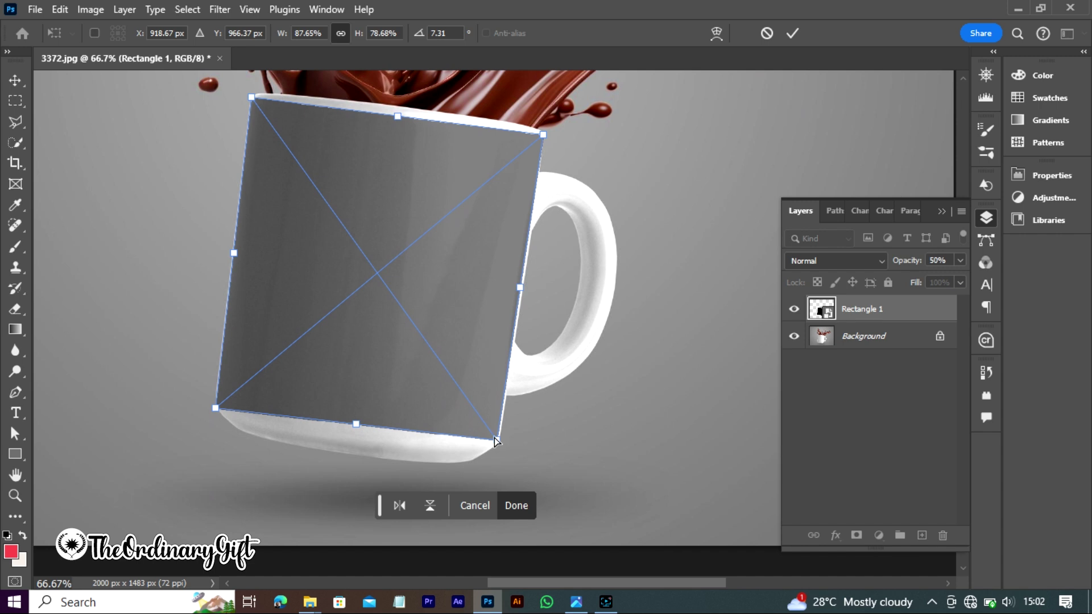
{"action": "left_click_drag", "start_coordinate": [495, 439], "coordinate": [493, 446]}
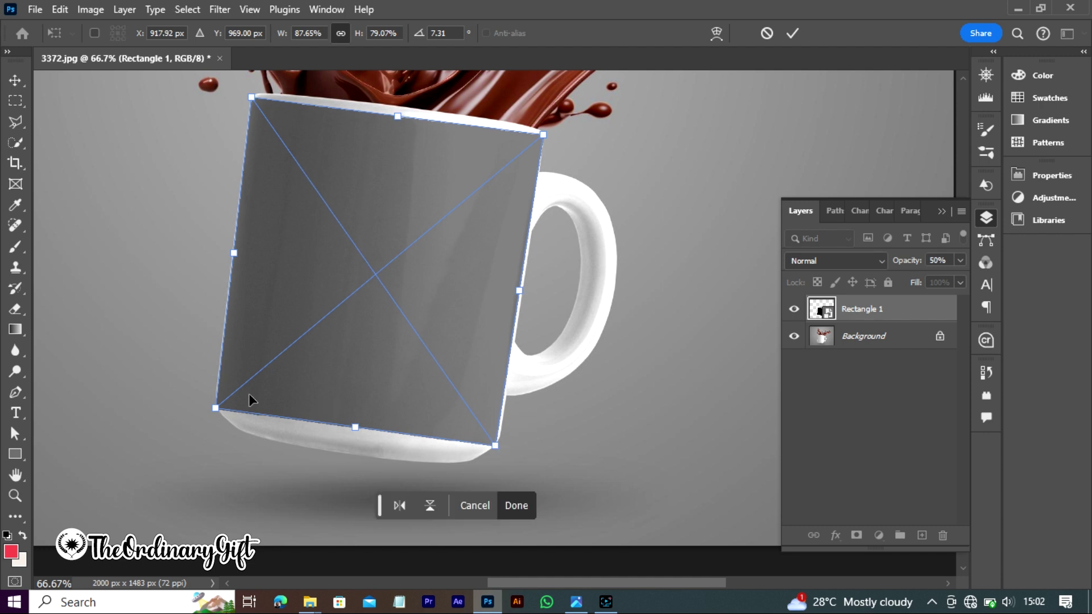
{"action": "left_click_drag", "start_coordinate": [217, 410], "coordinate": [215, 406]}
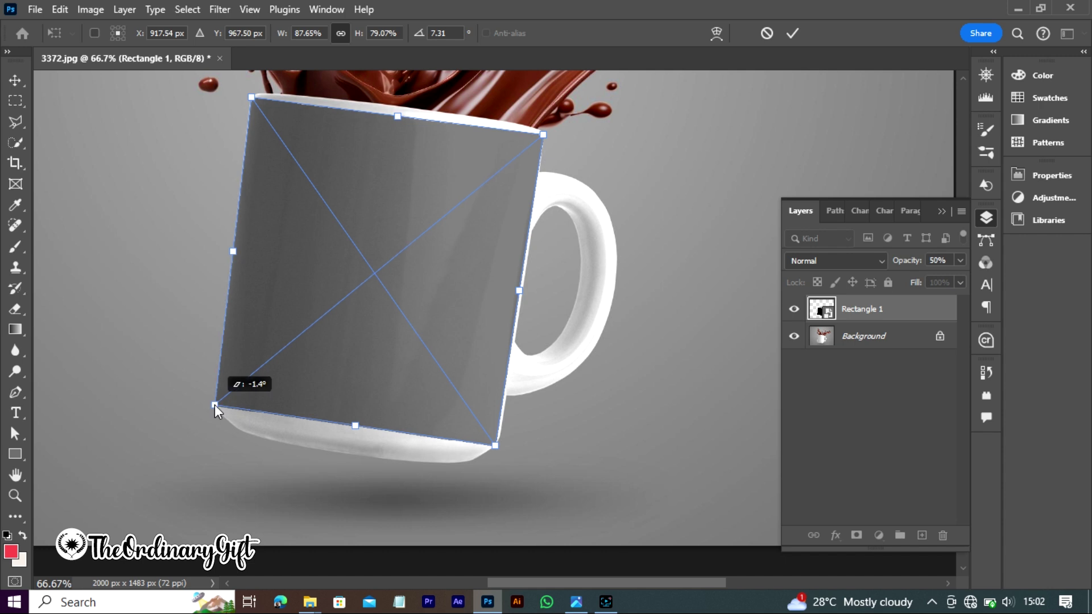
{"action": "left_click_drag", "start_coordinate": [214, 404], "coordinate": [213, 404]}
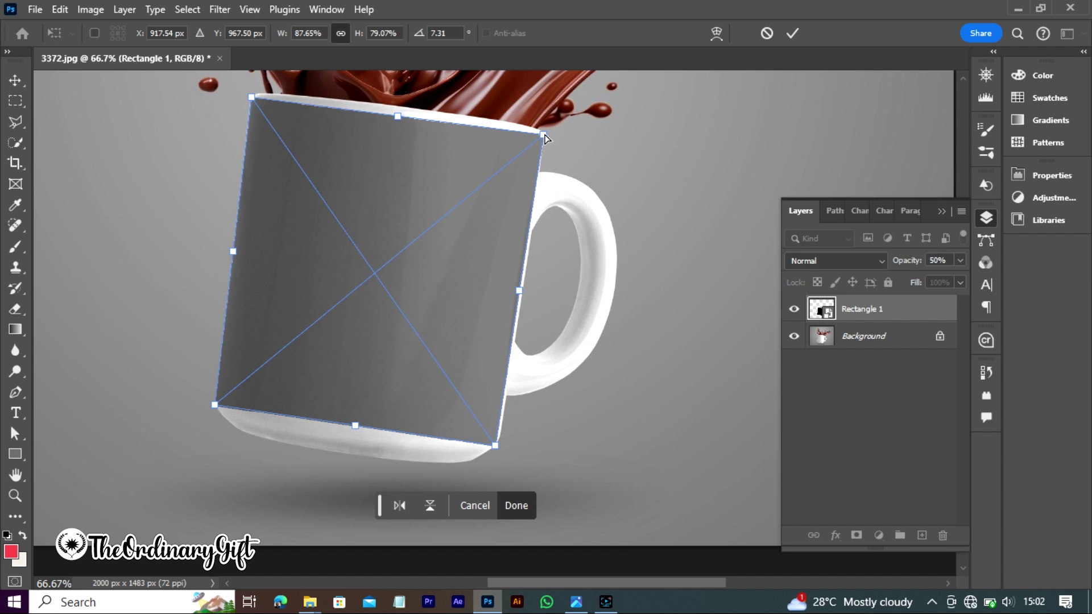
{"action": "left_click_drag", "start_coordinate": [543, 137], "coordinate": [545, 138]}
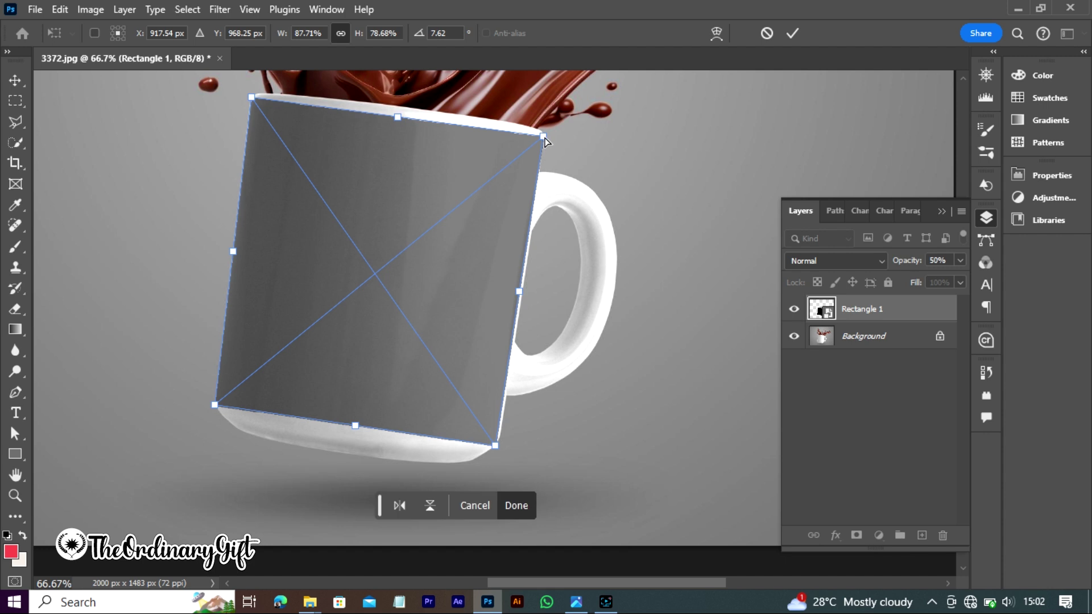
{"action": "left_click", "coordinate": [496, 449]}
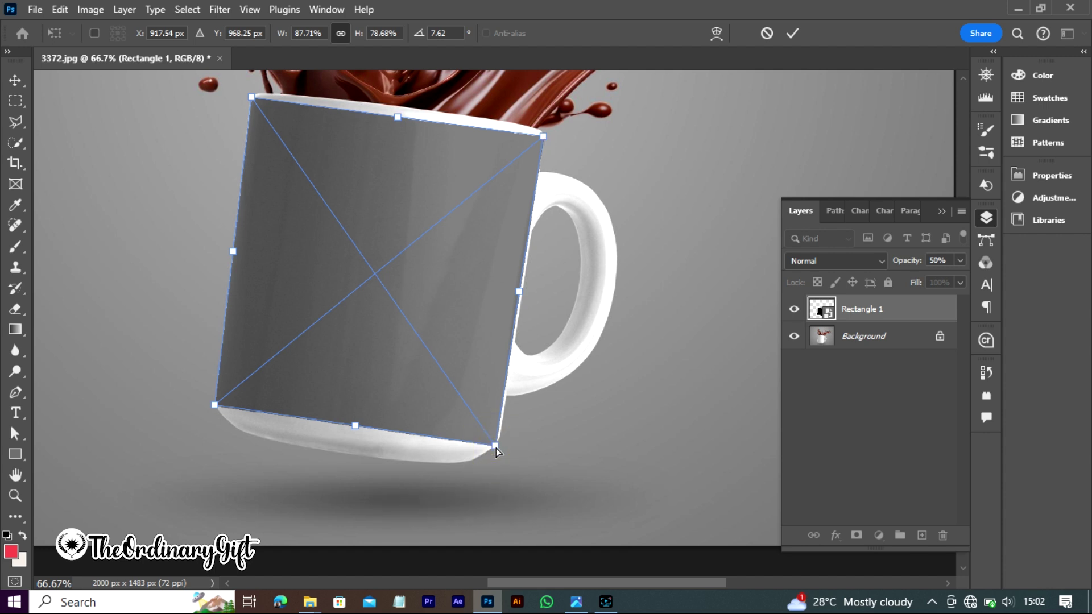
{"action": "left_click_drag", "start_coordinate": [496, 448], "coordinate": [500, 444]}
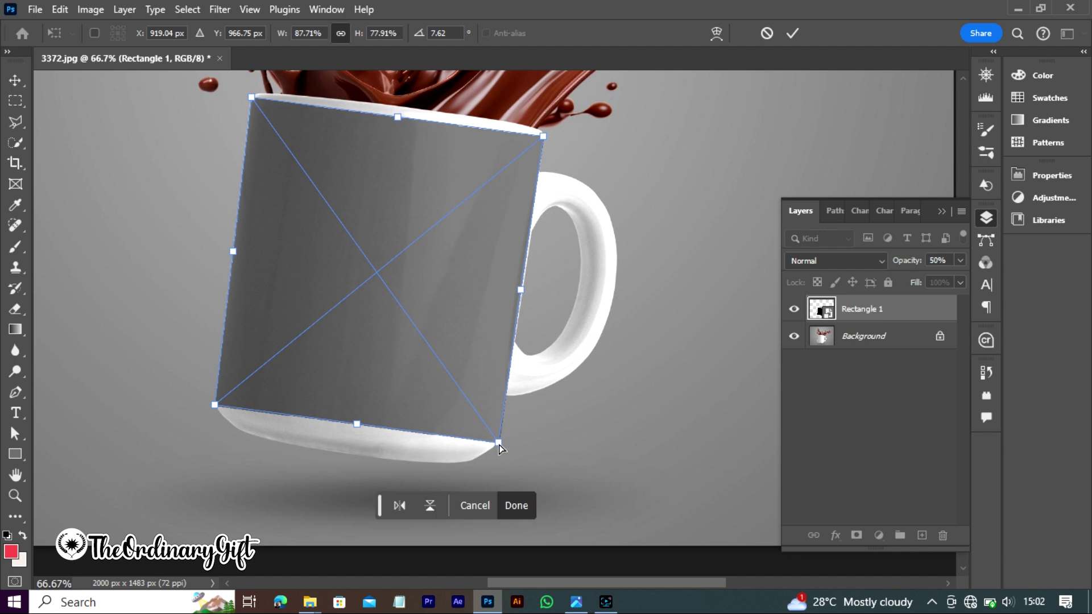
Zoom in on the top-left rim and nudge the top-left corner down onto it
{"action": "left_click", "coordinate": [374, 195]}
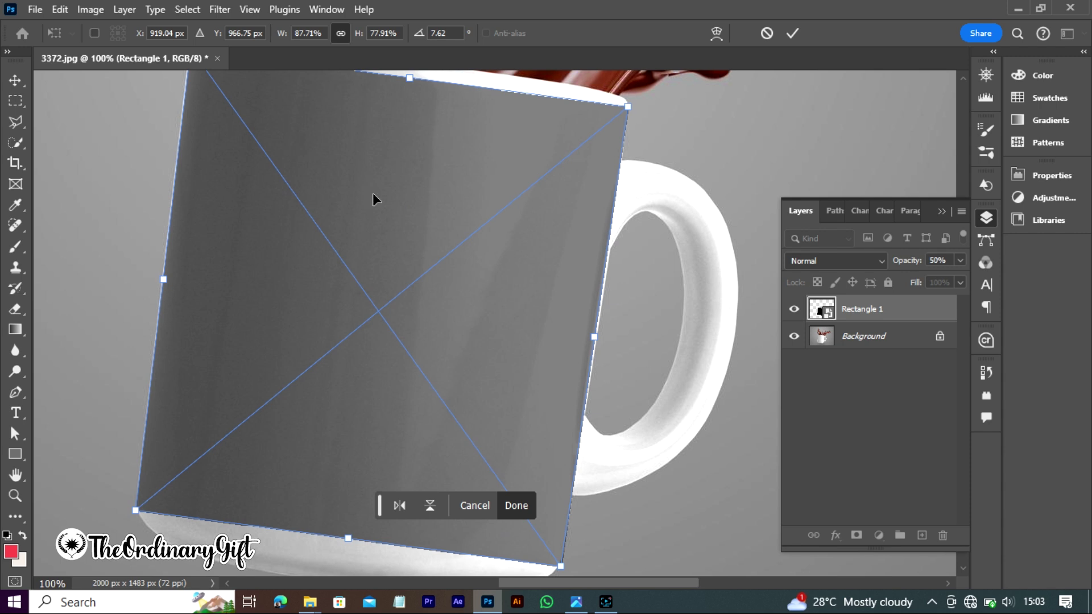
{"action": "left_click_drag", "start_coordinate": [964, 77], "coordinate": [963, 77]}
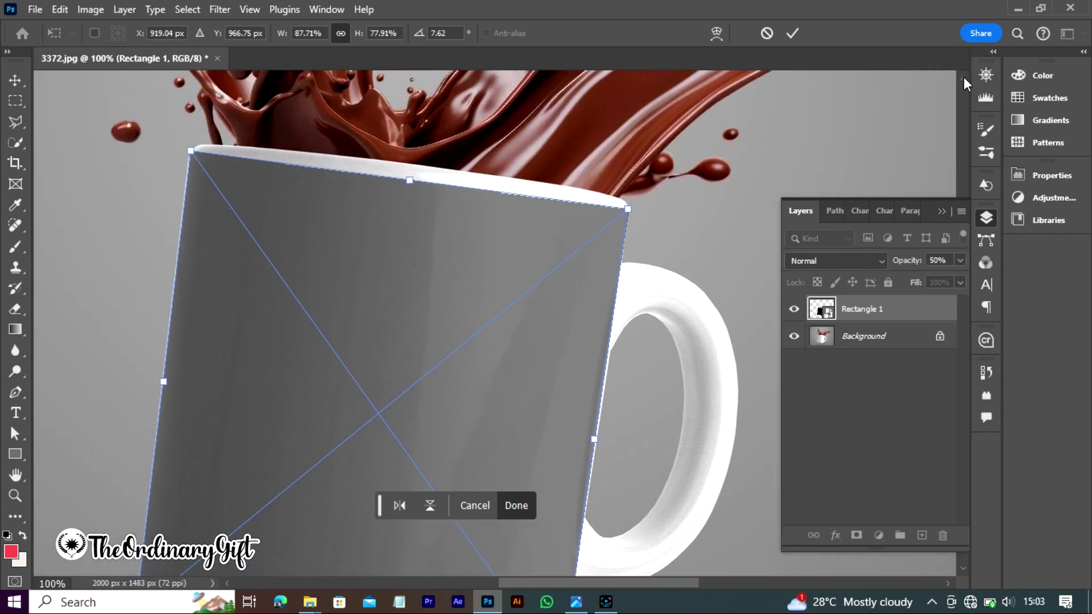
{"action": "left_click", "coordinate": [135, 125]}
{"action": "left_click", "coordinate": [135, 125]}
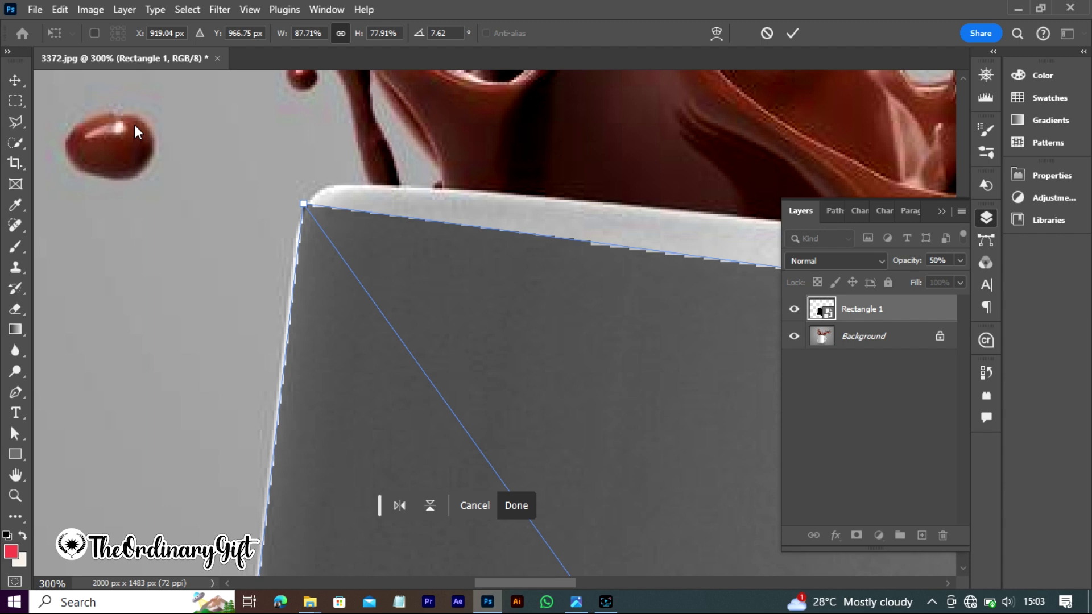
{"action": "left_click", "coordinate": [303, 203]}
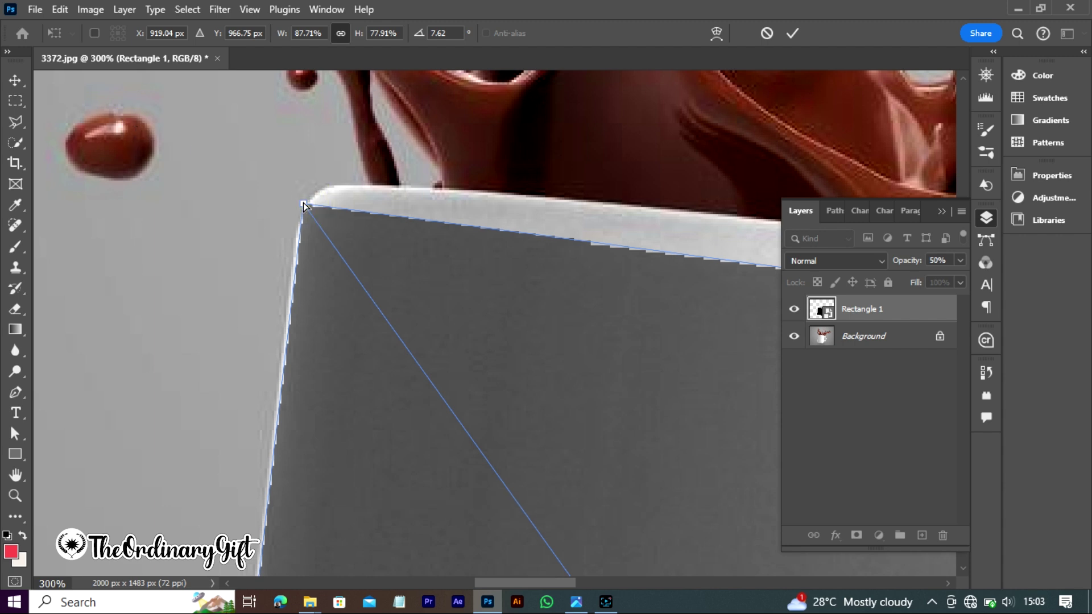
{"action": "left_click_drag", "start_coordinate": [301, 202], "coordinate": [299, 210]}
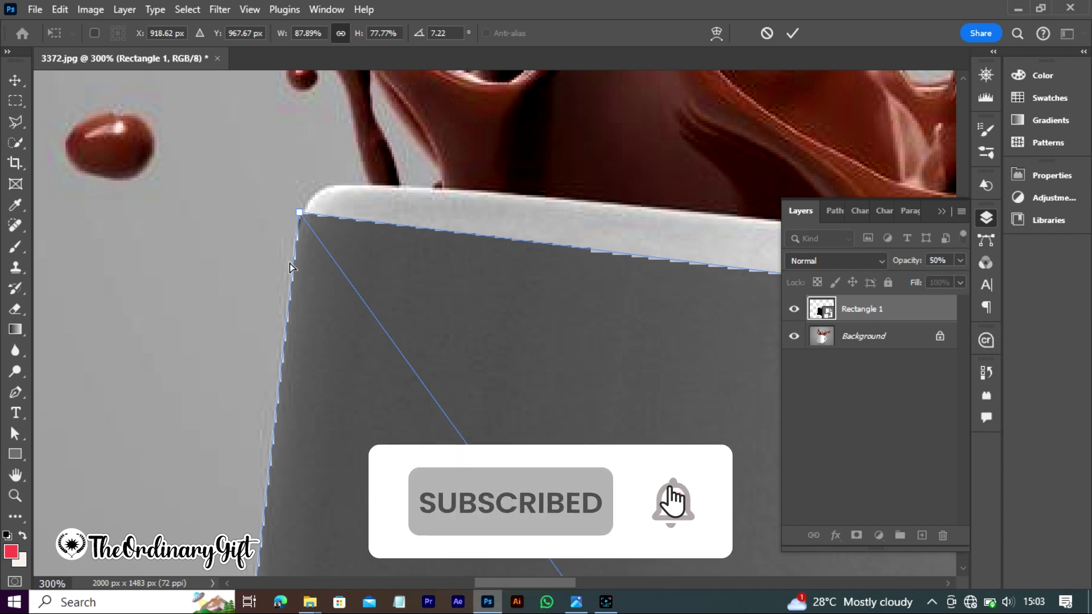
{"action": "left_click_drag", "start_coordinate": [302, 216], "coordinate": [301, 220]}
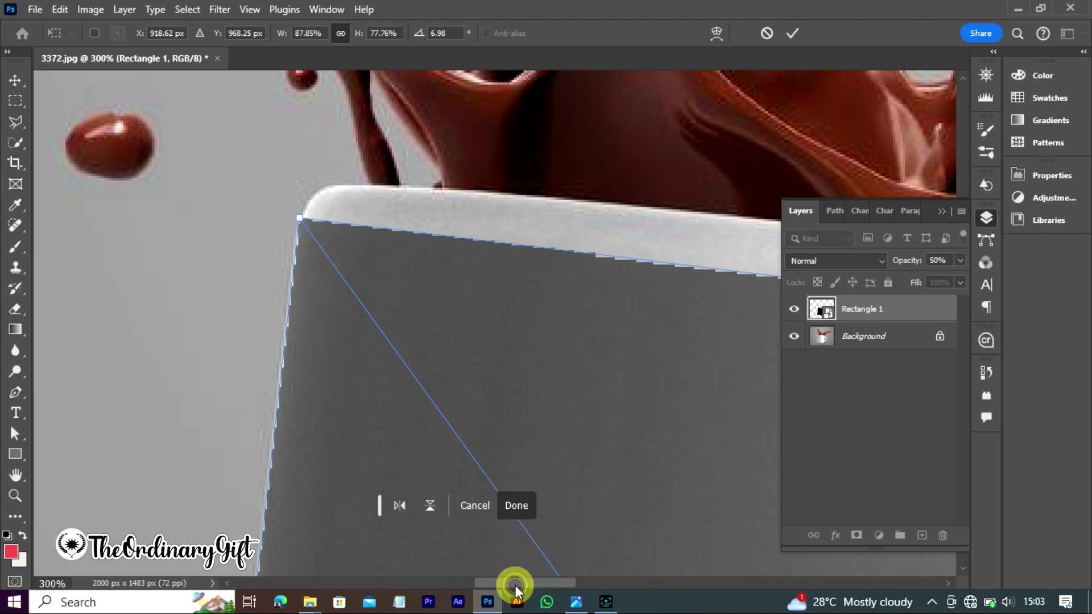
Align the lower-right and bottom-left corners with the mug base, giving 87.85% × 76.88% at 6.98°
{"action": "left_click_drag", "start_coordinate": [515, 586], "coordinate": [627, 578]}
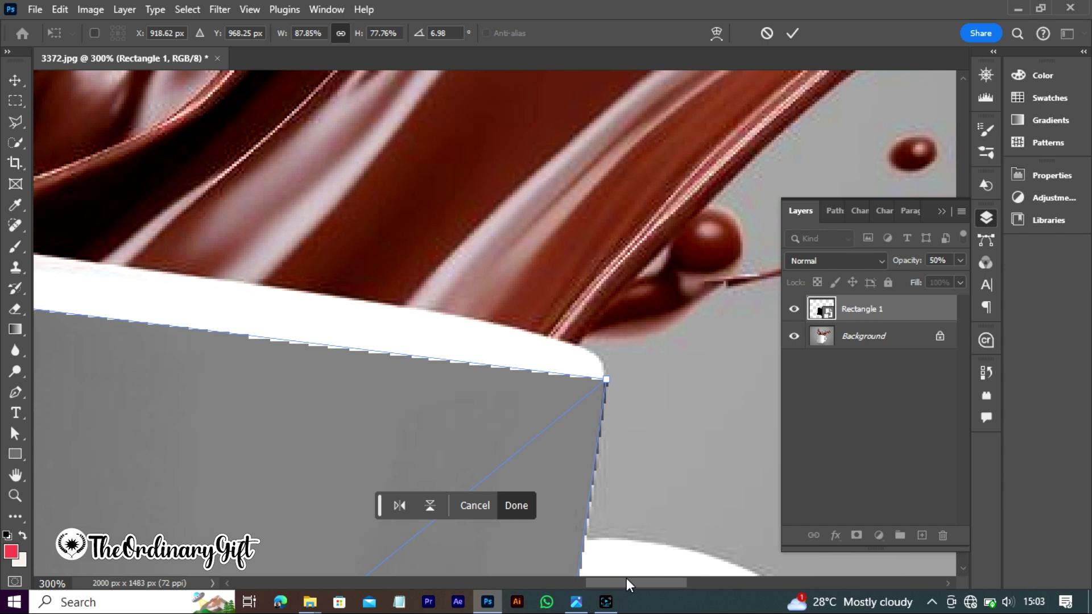
{"action": "left_click_drag", "start_coordinate": [963, 568], "coordinate": [966, 568]}
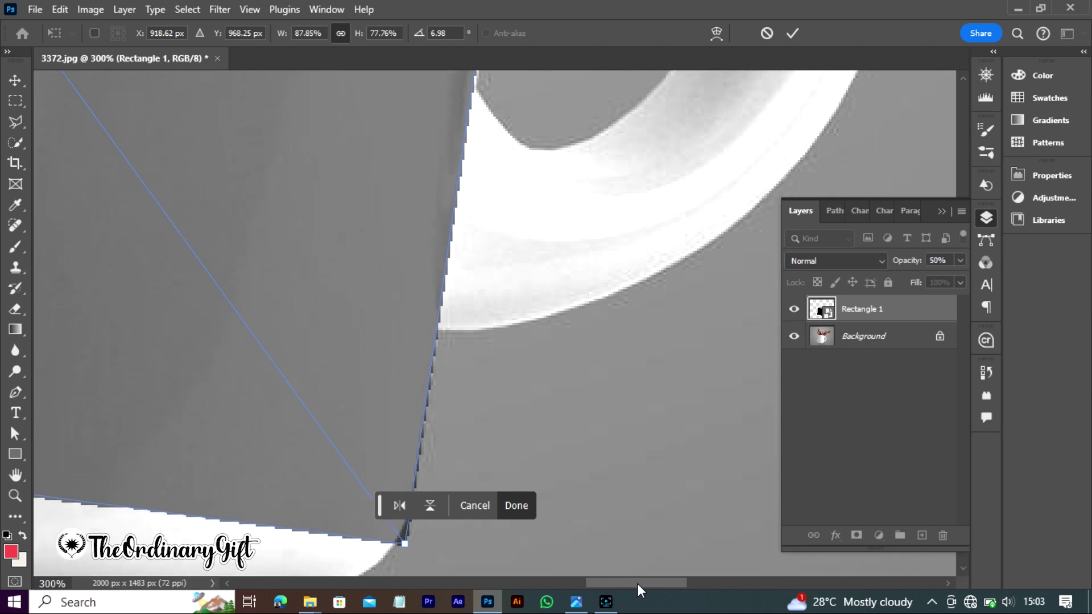
{"action": "left_click_drag", "start_coordinate": [643, 581], "coordinate": [611, 584]}
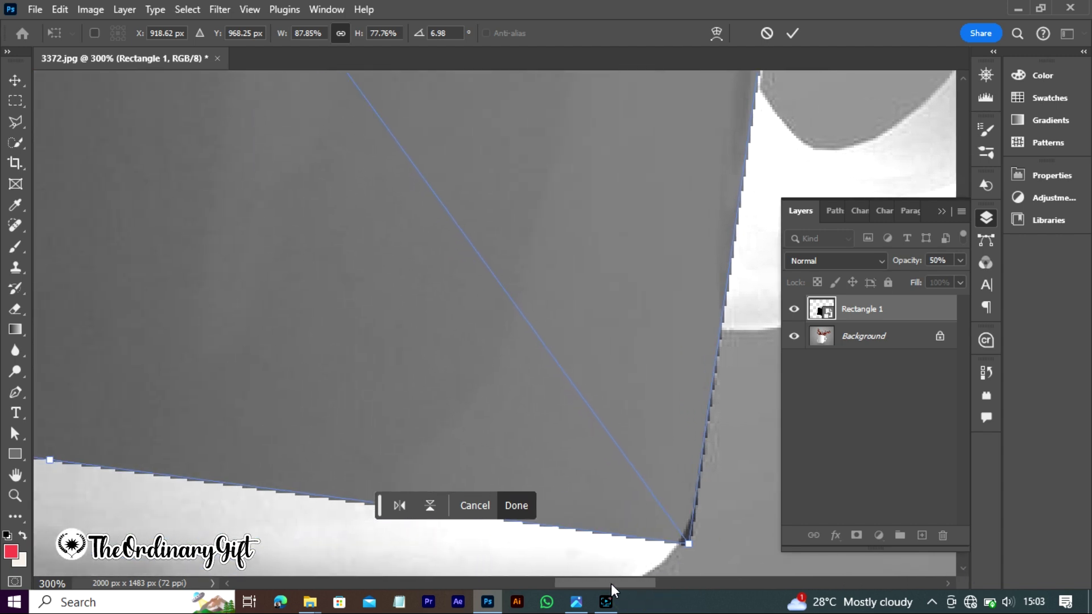
{"action": "left_click_drag", "start_coordinate": [689, 544], "coordinate": [689, 529]}
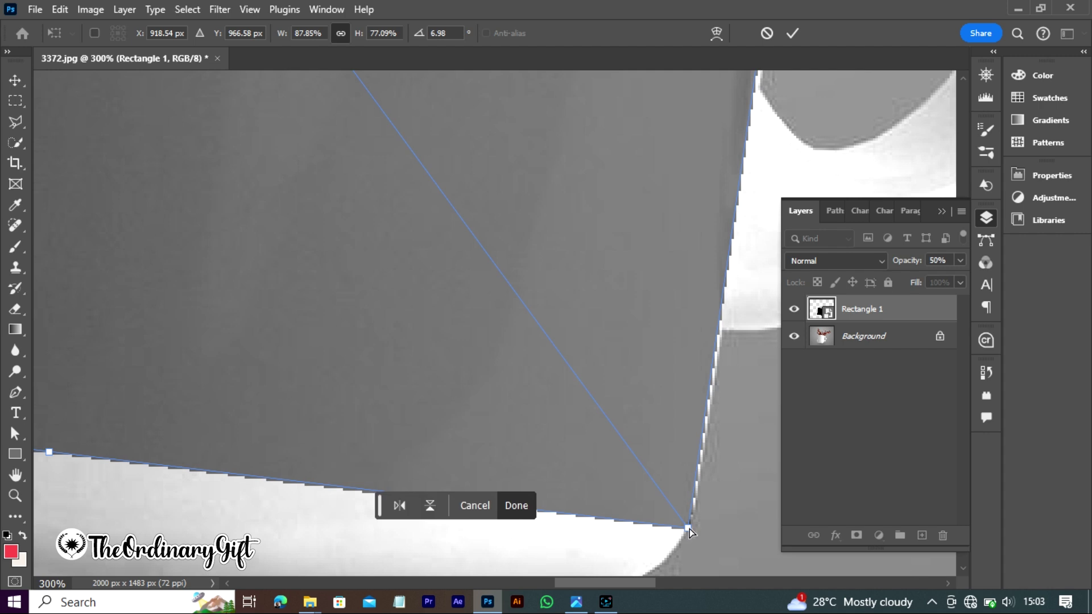
{"action": "left_click_drag", "start_coordinate": [630, 582], "coordinate": [554, 580]}
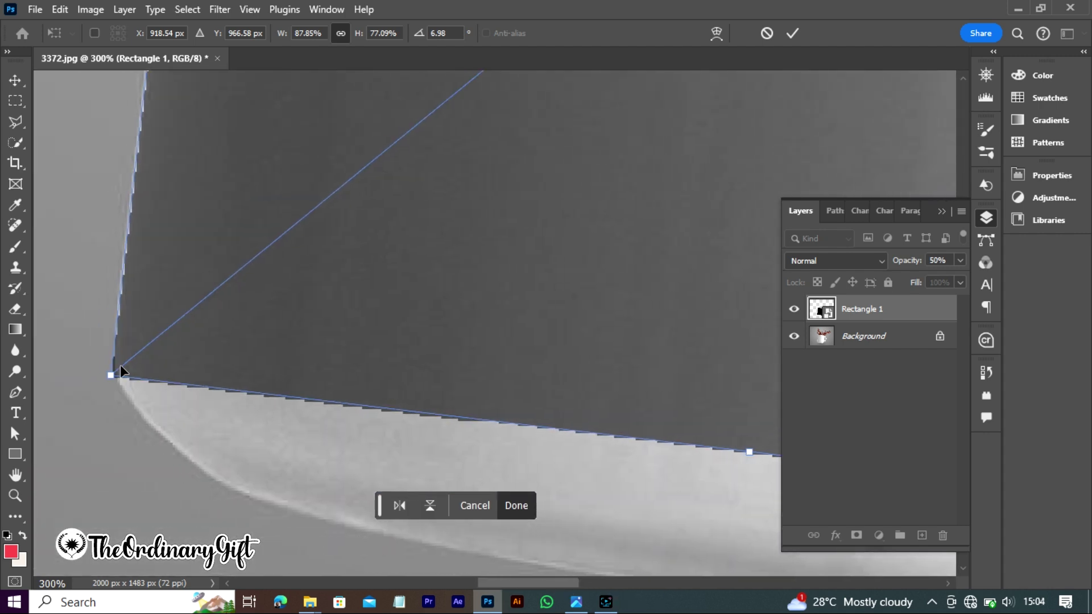
{"action": "left_click", "coordinate": [110, 378]}
{"action": "left_click_drag", "start_coordinate": [110, 378], "coordinate": [112, 369]}
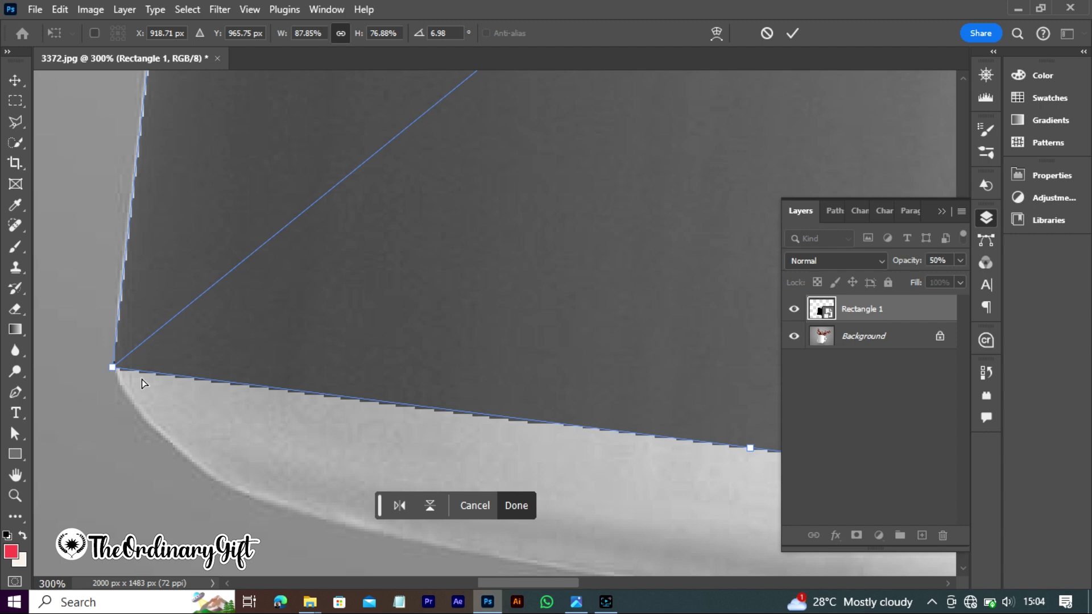
{"action": "left_click_drag", "start_coordinate": [531, 578], "coordinate": [640, 581]}
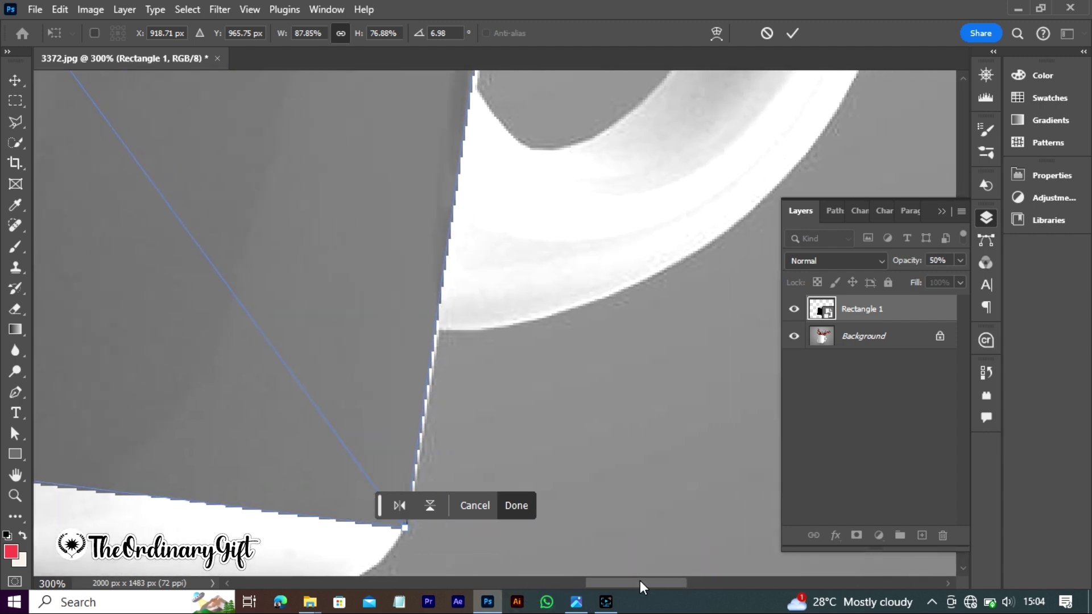
{"action": "left_click", "coordinate": [962, 78]}
Align the panel's right edge and top-right corner with the mug beside the handle, then zoom out to 66.7%
{"action": "left_click_drag", "start_coordinate": [960, 77], "coordinate": [960, 77]}
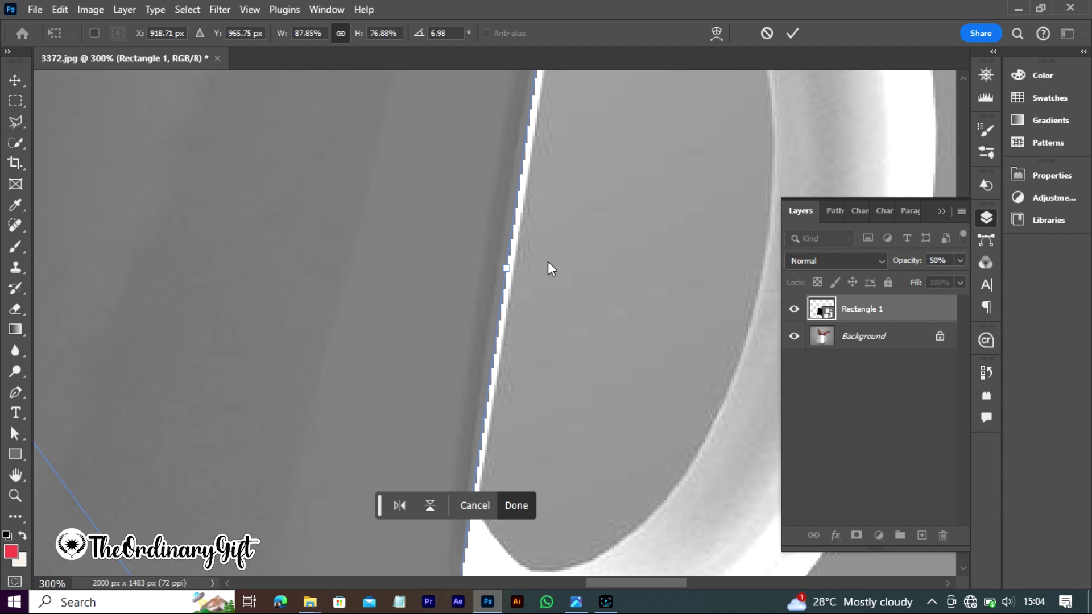
{"action": "left_click_drag", "start_coordinate": [509, 270], "coordinate": [510, 271]}
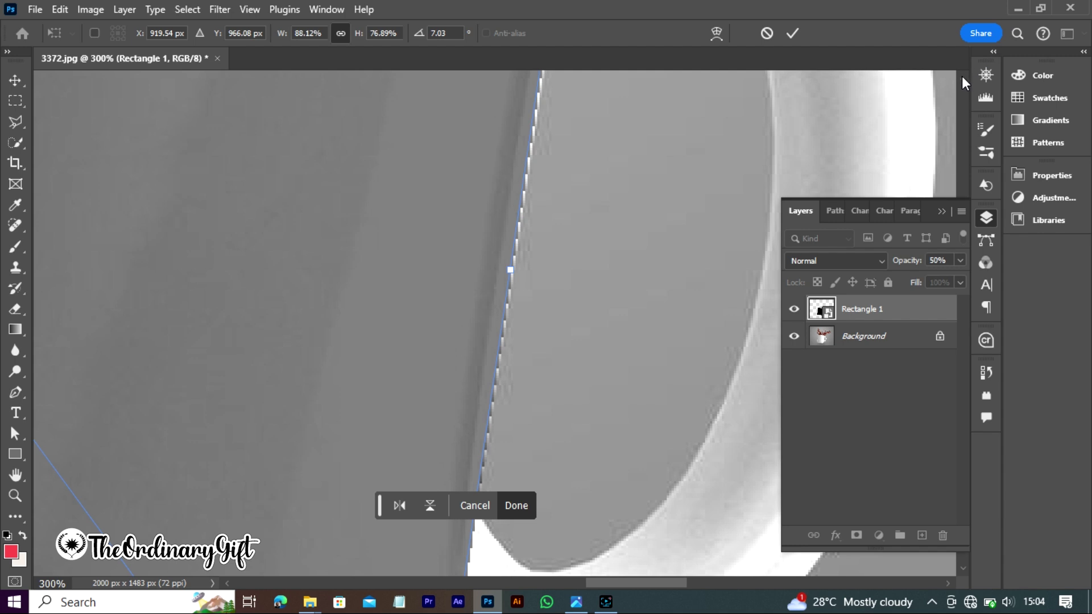
{"action": "left_click_drag", "start_coordinate": [962, 78], "coordinate": [963, 79]}
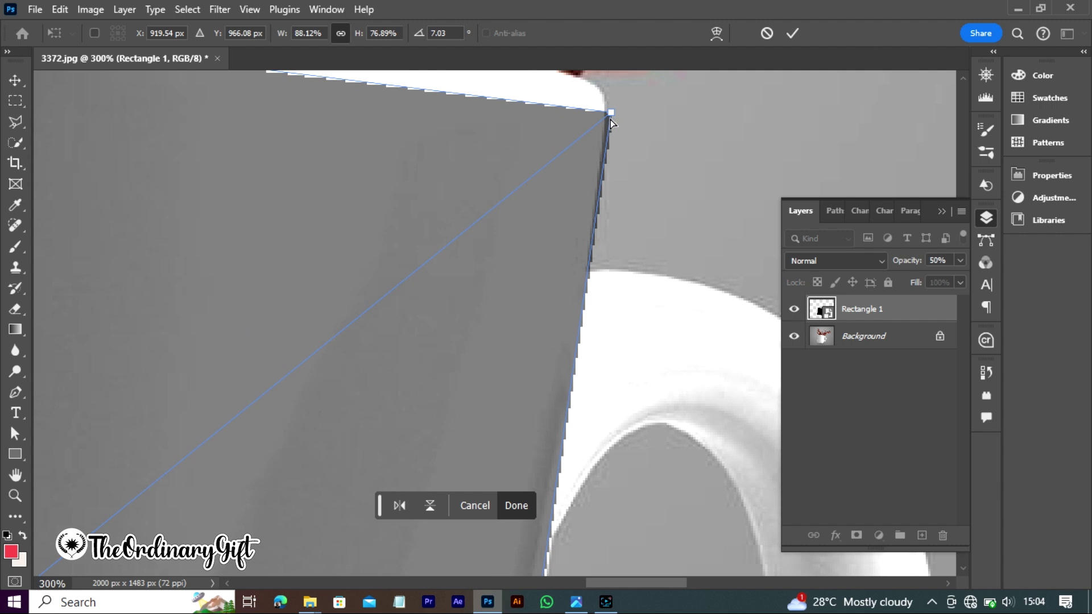
{"action": "left_click_drag", "start_coordinate": [610, 112], "coordinate": [605, 115]}
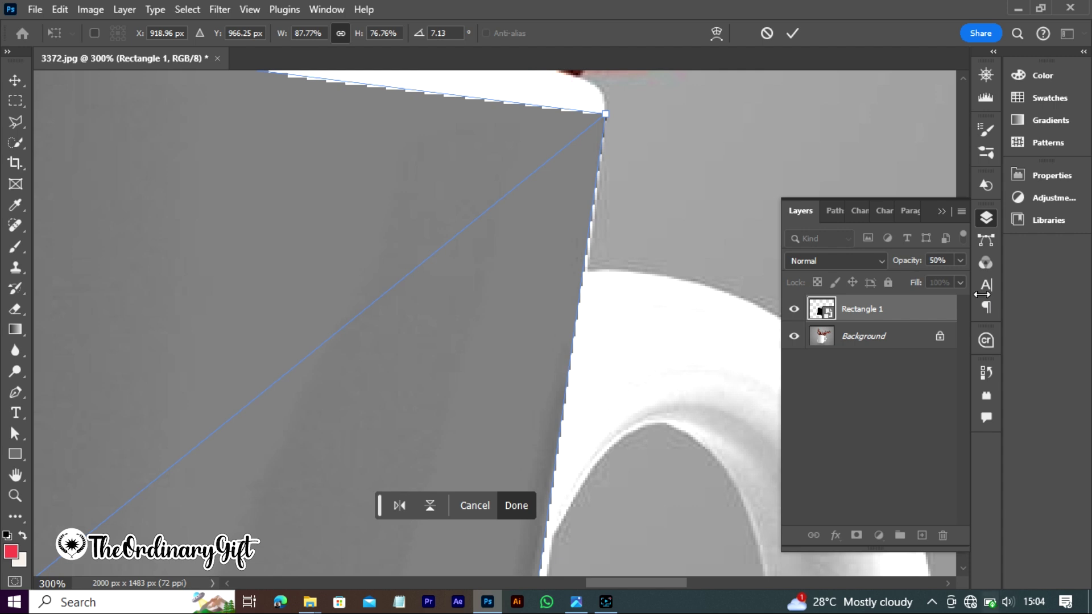
{"action": "left_click", "coordinate": [386, 147], "text": "alt"}
{"action": "left_click", "coordinate": [387, 147], "text": "alt"}
Zoom out to the whole mug and bring up the transform context menu on the panel
{"action": "left_click", "coordinate": [386, 148], "text": "alt"}
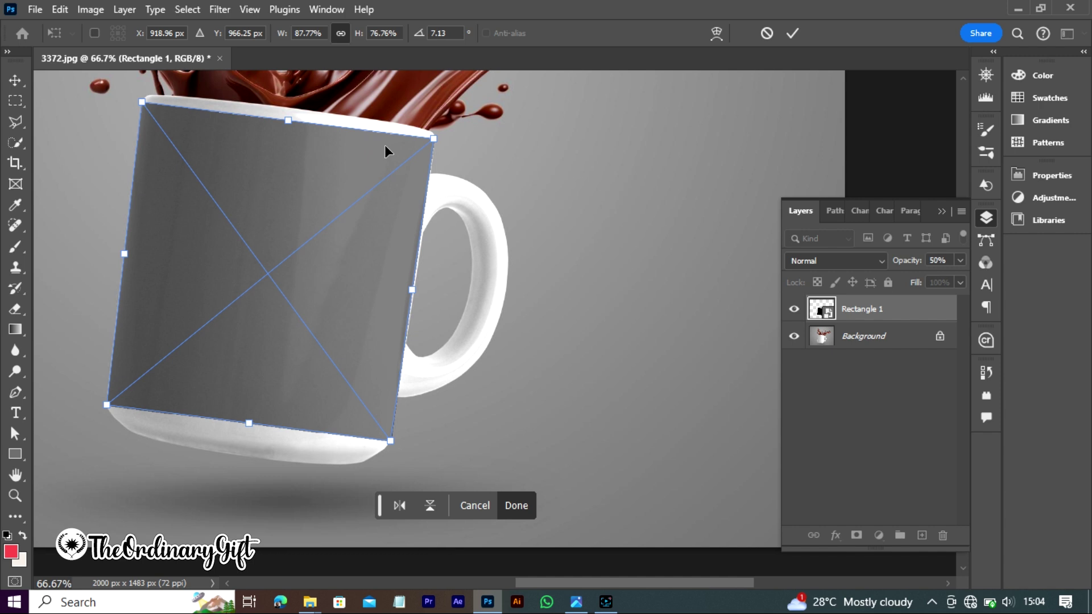
{"action": "right_click", "coordinate": [311, 234]}
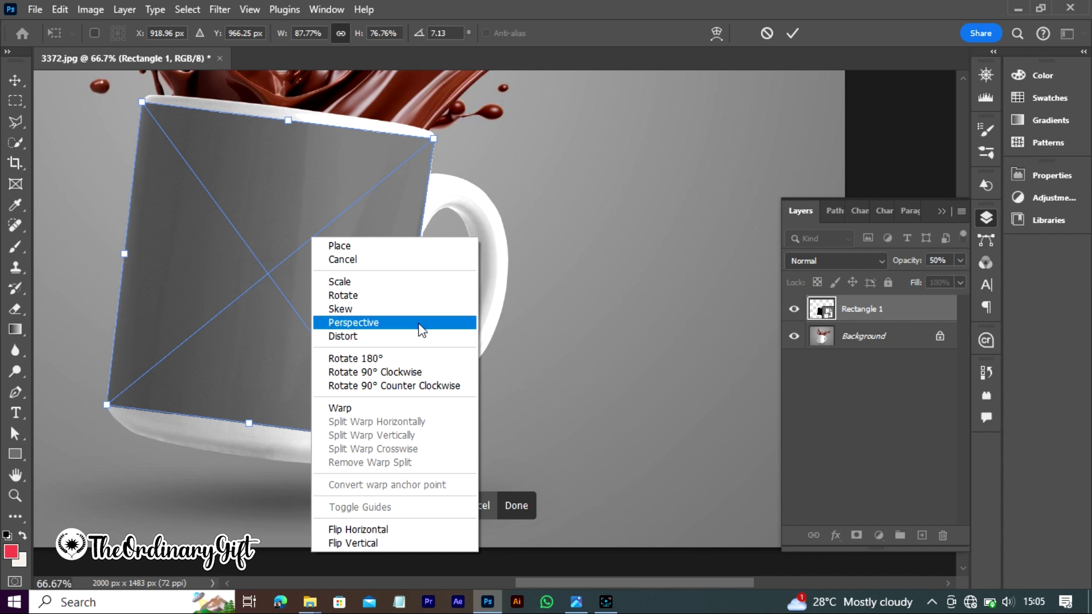
Switch to Warp and bow the panel's bottom edge down along the mug's curved base
{"action": "left_click", "coordinate": [350, 409]}
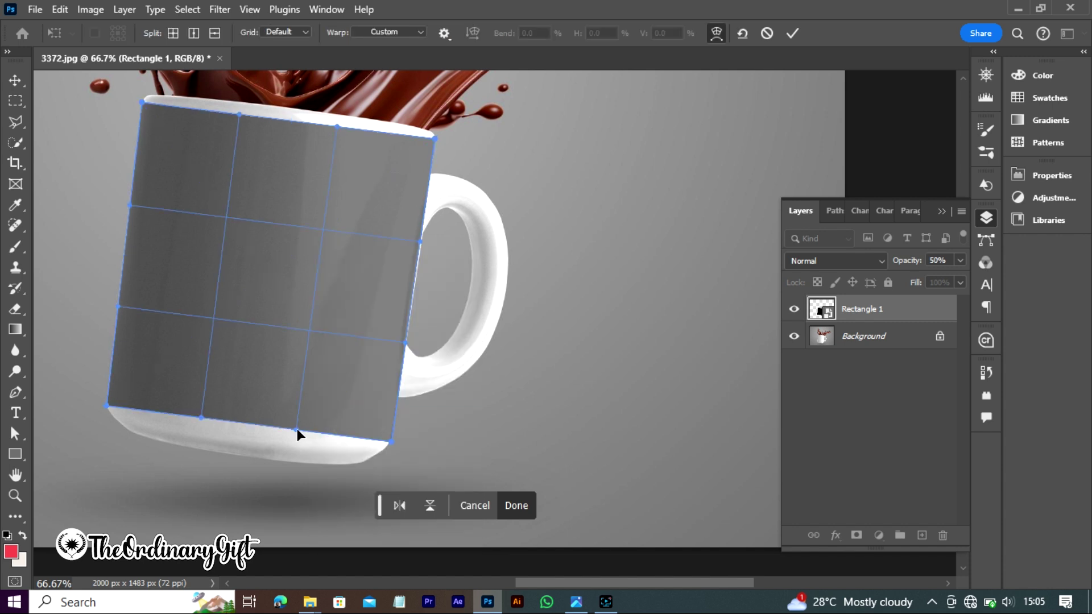
{"action": "left_click_drag", "start_coordinate": [295, 429], "coordinate": [286, 465]}
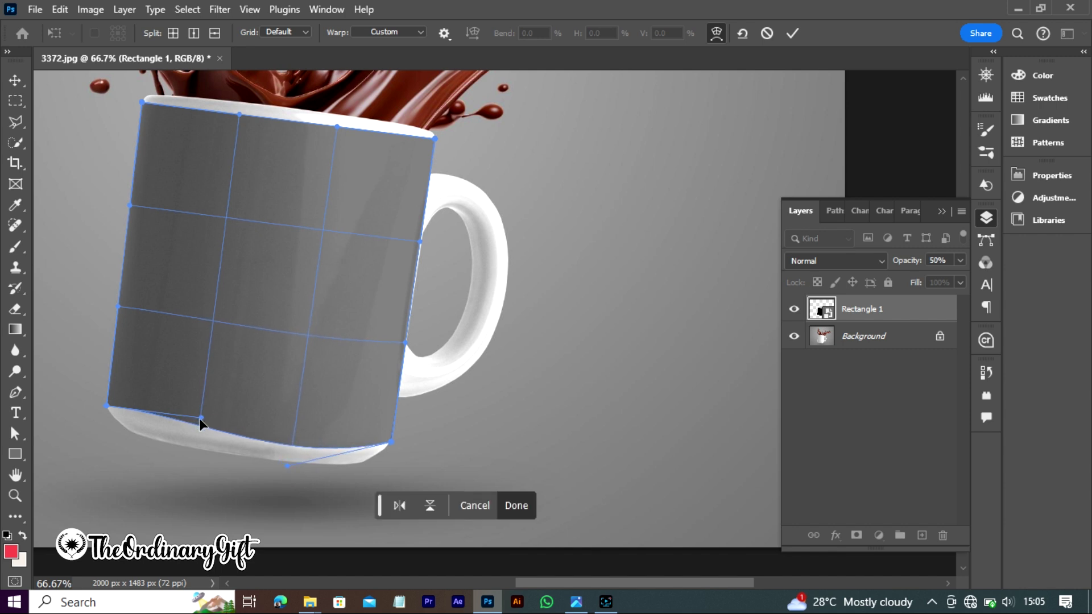
{"action": "left_click_drag", "start_coordinate": [199, 422], "coordinate": [191, 443]}
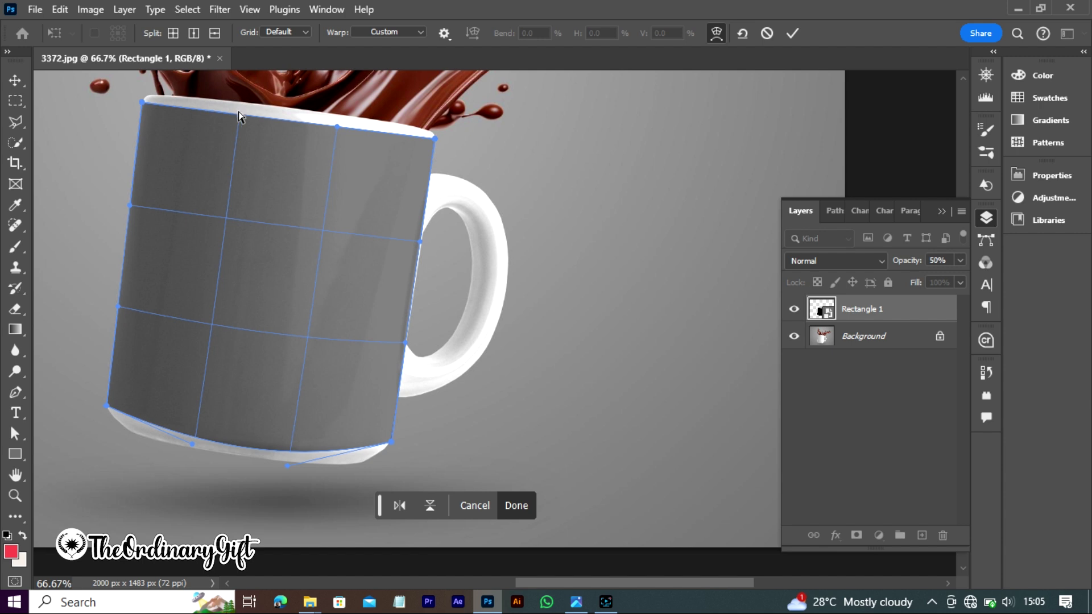
Curve the top edge and pull the top-left and top-right warp corners onto the mug rim
{"action": "left_click_drag", "start_coordinate": [240, 115], "coordinate": [240, 95]}
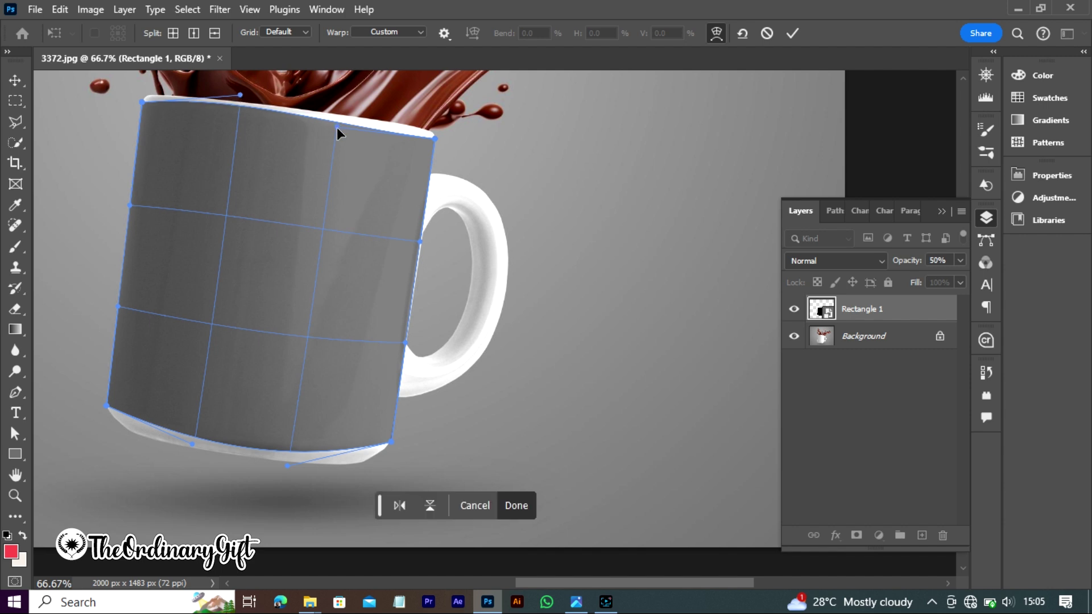
{"action": "left_click_drag", "start_coordinate": [338, 126], "coordinate": [343, 122]}
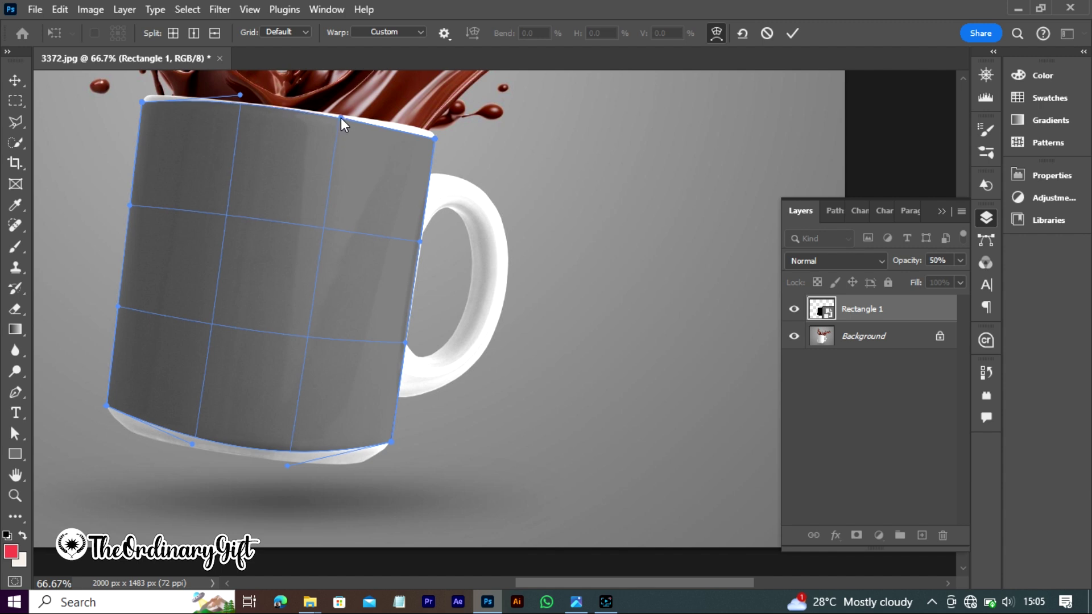
{"action": "left_click_drag", "start_coordinate": [342, 118], "coordinate": [340, 115]}
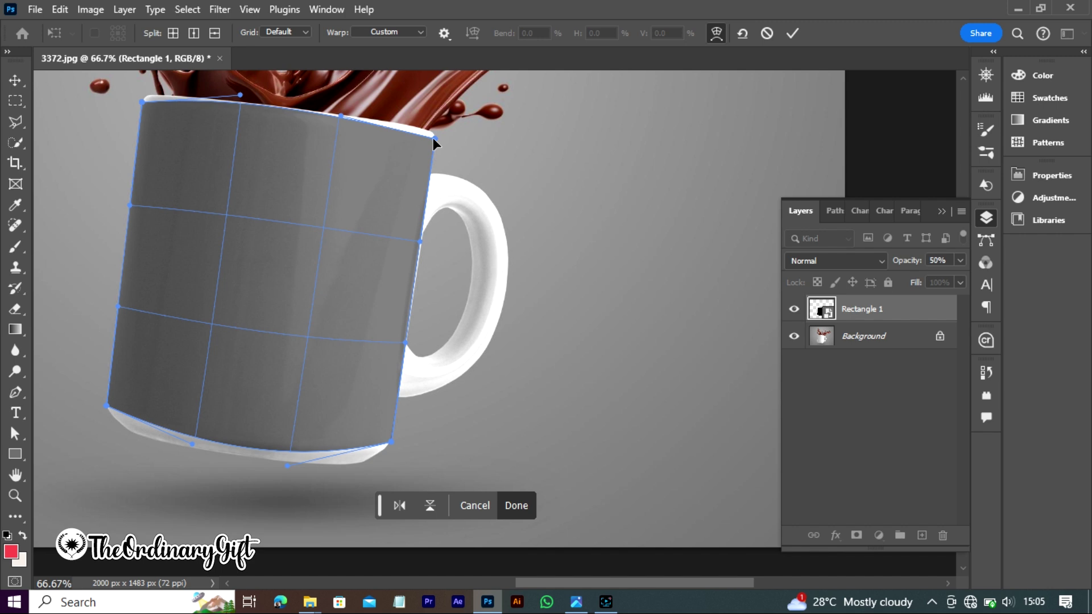
{"action": "left_click_drag", "start_coordinate": [435, 139], "coordinate": [435, 135]}
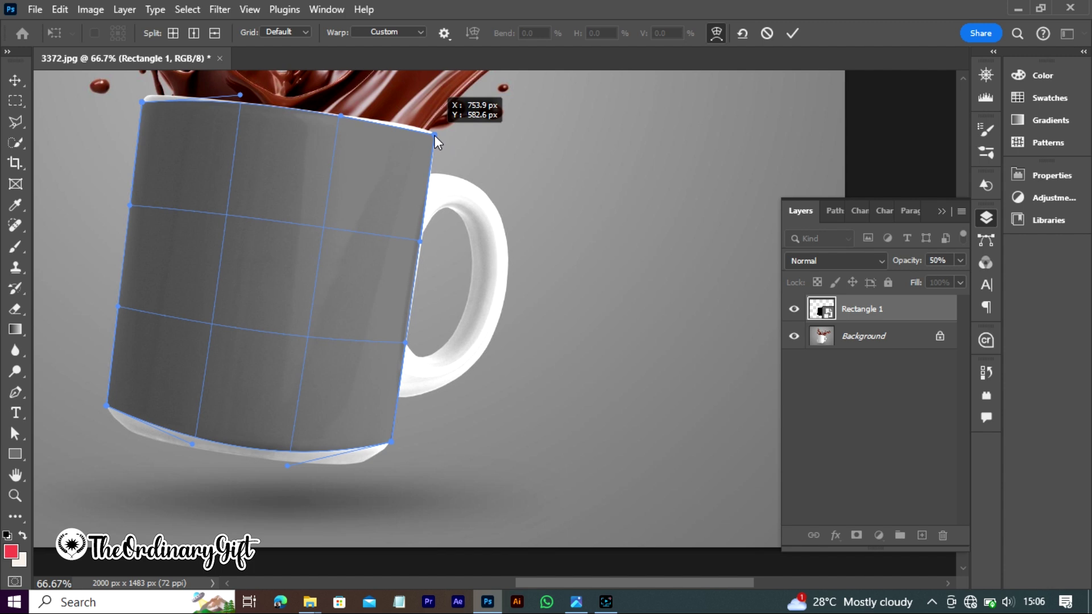
{"action": "left_click_drag", "start_coordinate": [435, 136], "coordinate": [434, 135]}
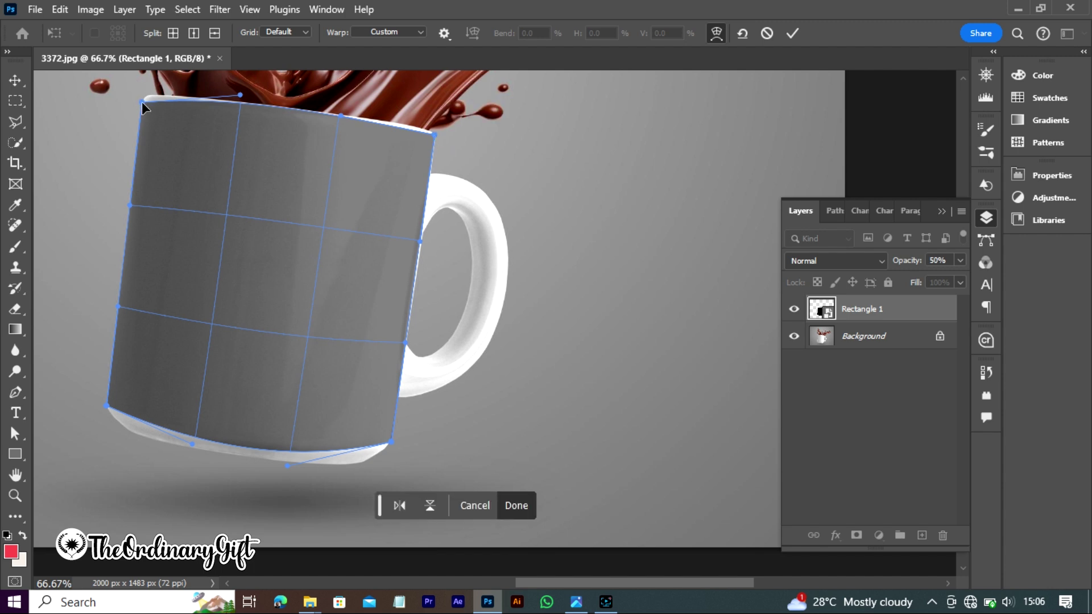
{"action": "left_click_drag", "start_coordinate": [142, 103], "coordinate": [141, 97]}
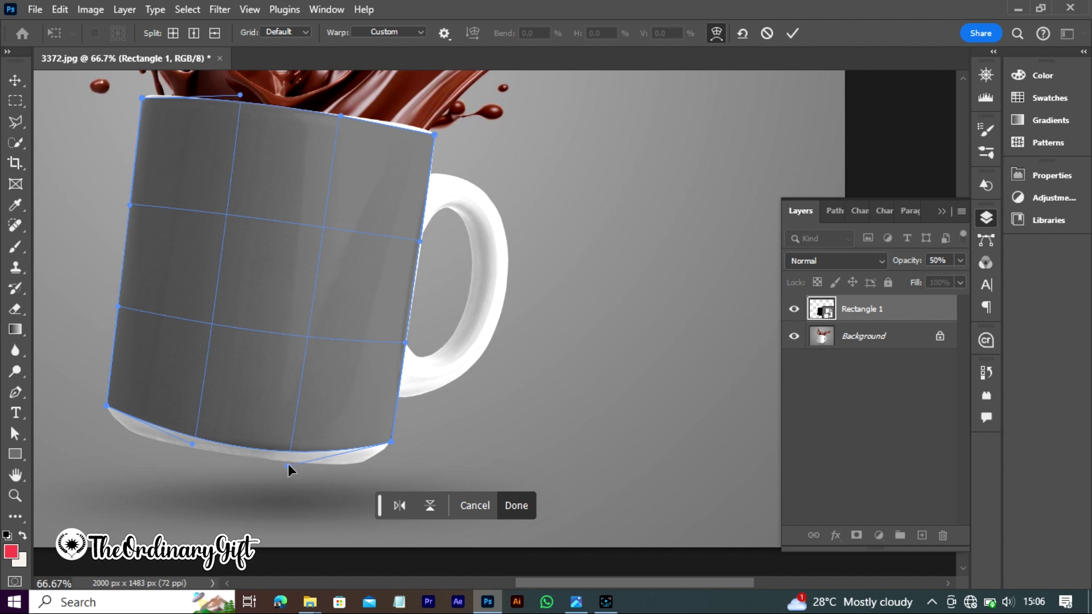
Commit the warp and set the mug rectangle back to 100% opacity
{"action": "left_click", "coordinate": [516, 506]}
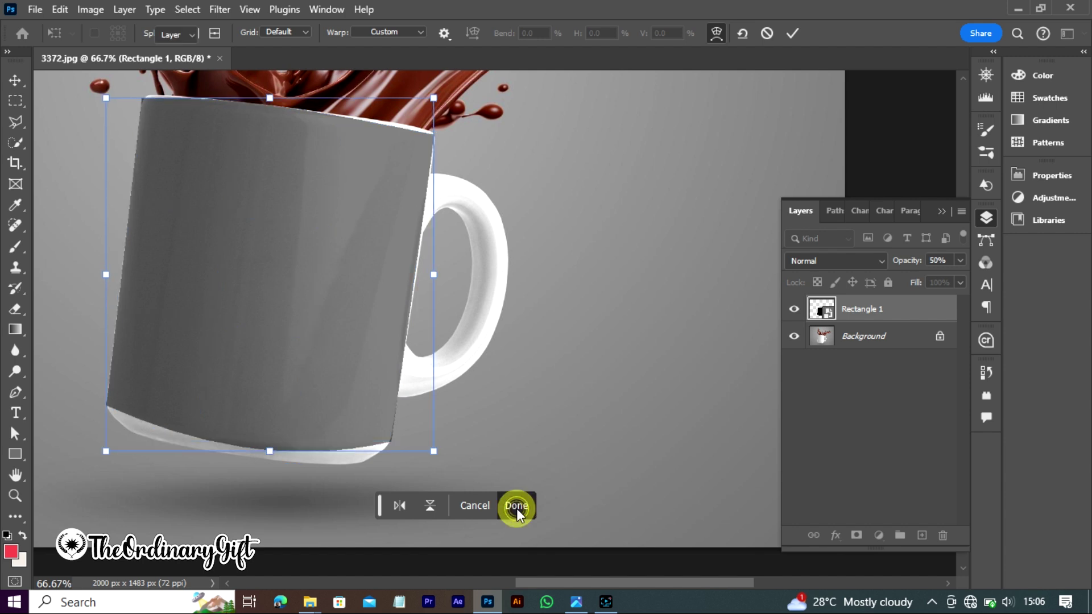
{"action": "left_click", "coordinate": [942, 261]}
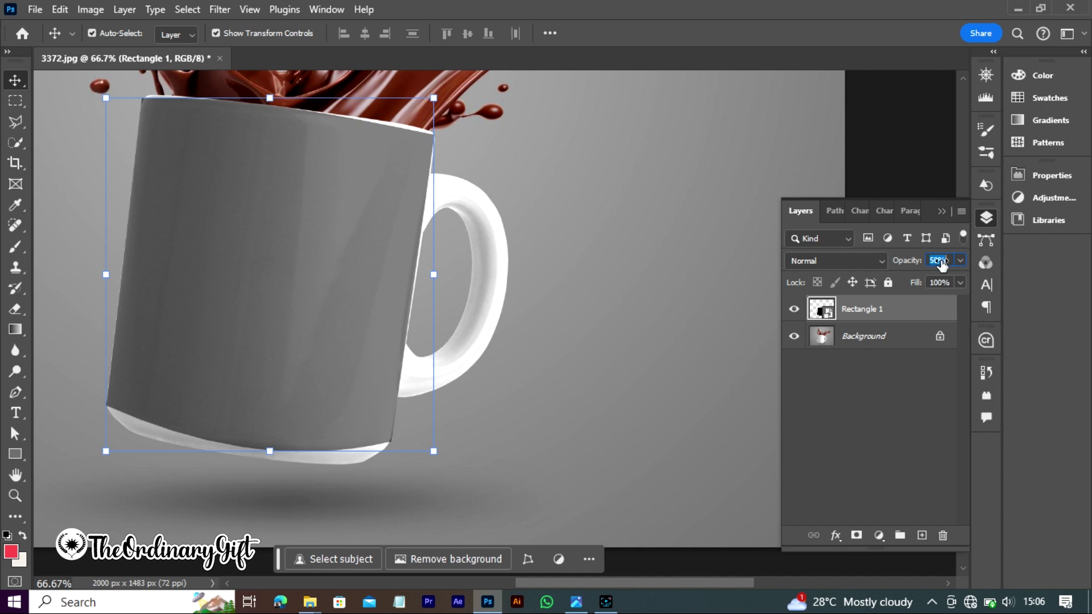
{"action": "type", "text": "100"}
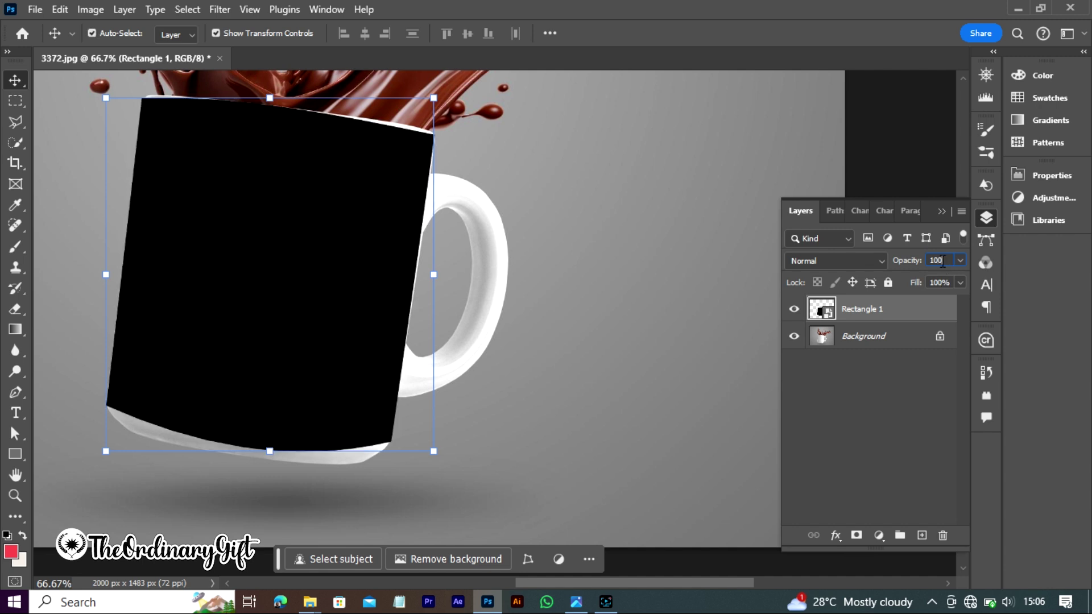
{"action": "left_click", "coordinate": [874, 444]}
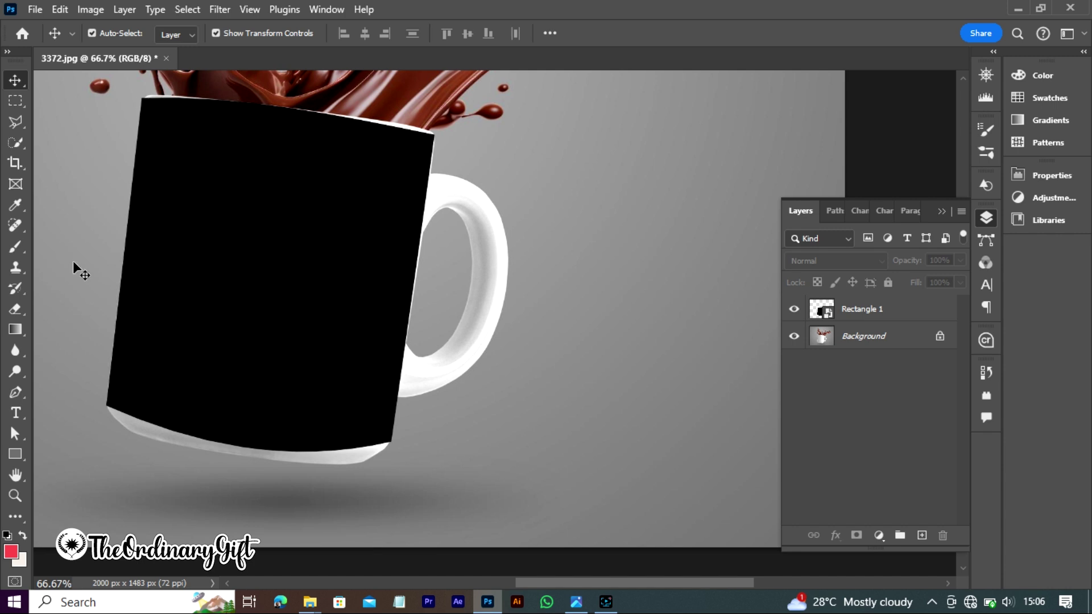
Create the Untitled-1 document at 3 × 4 inches, 300 ppi (900 × 1200 px)
{"action": "left_click", "coordinate": [35, 10]}
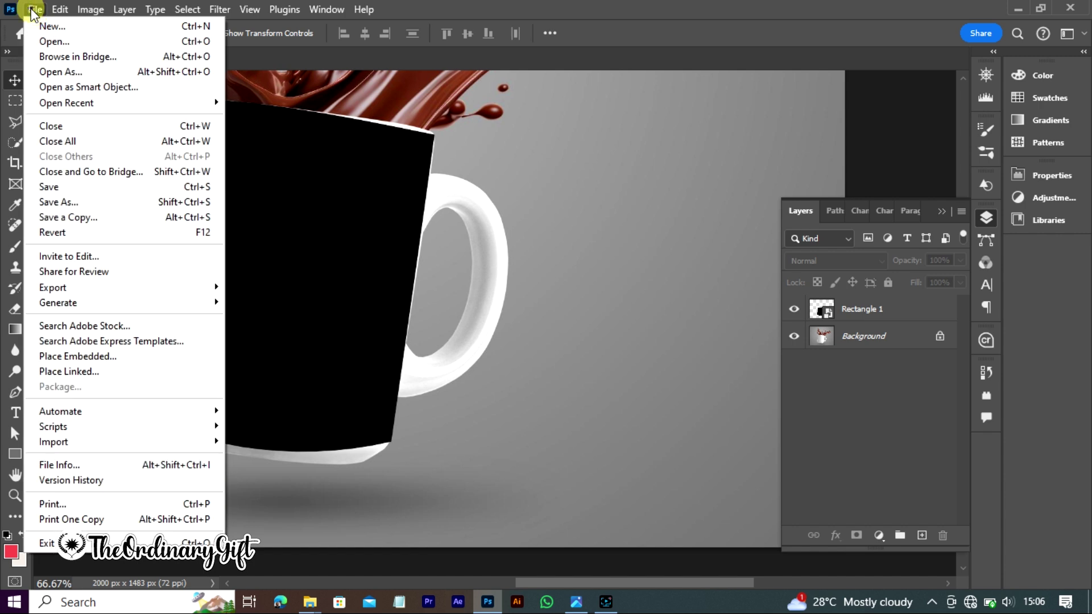
{"action": "left_click", "coordinate": [50, 25]}
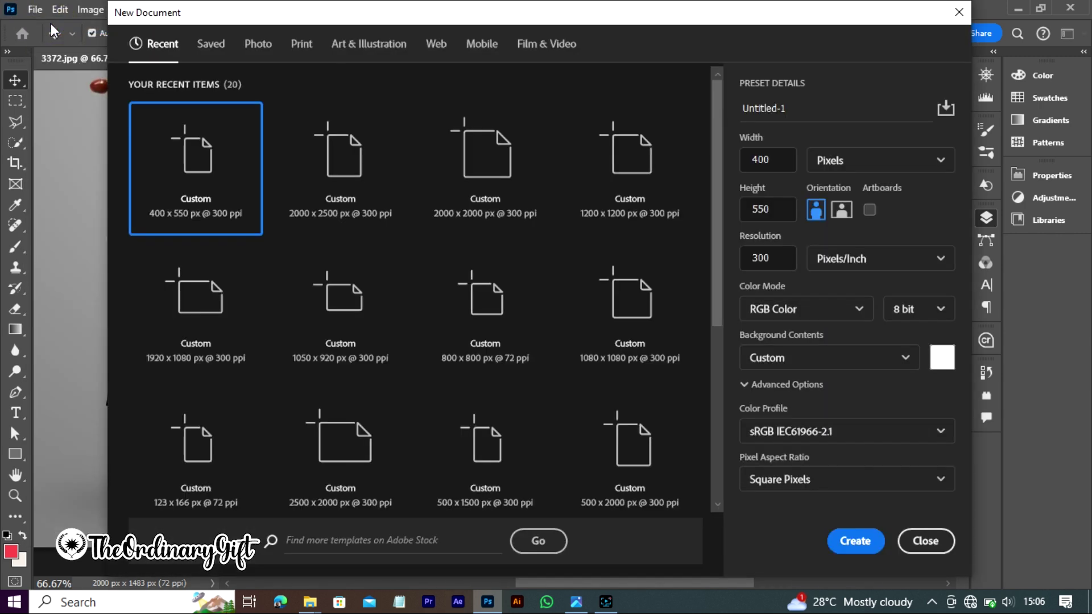
{"action": "left_click", "coordinate": [788, 167]}
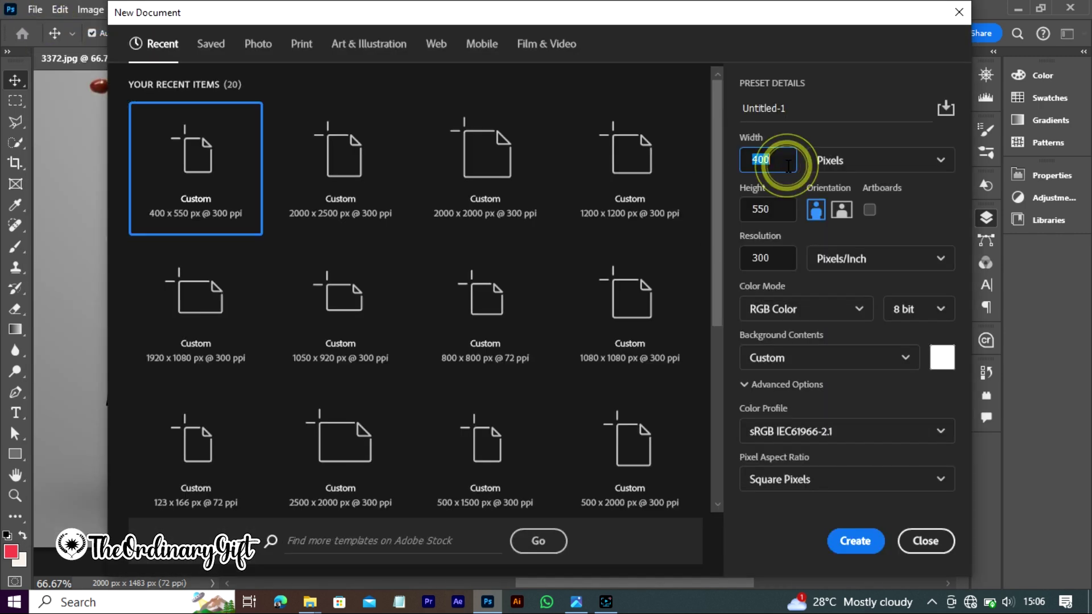
{"action": "double_click", "coordinate": [789, 166]}
{"action": "double_click", "coordinate": [788, 166]}
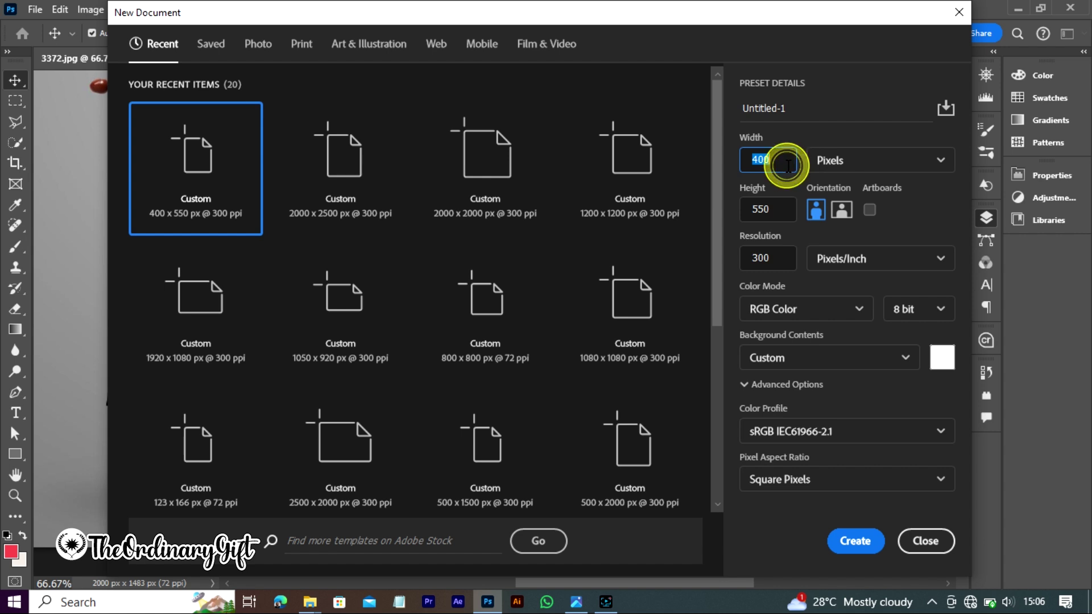
{"action": "key", "text": "Escape"}
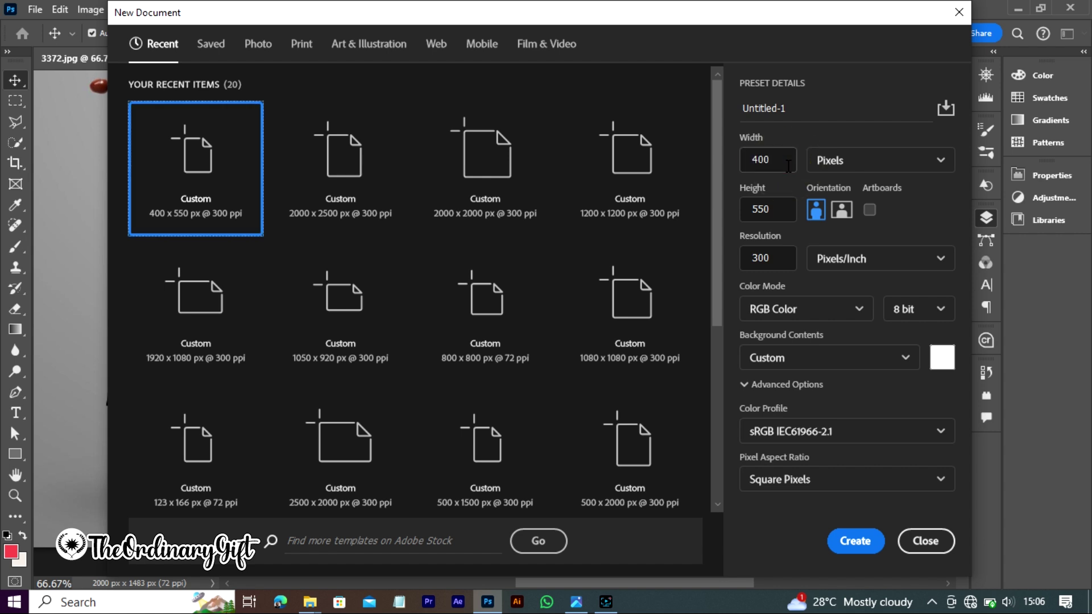
{"action": "left_click", "coordinate": [774, 161]}
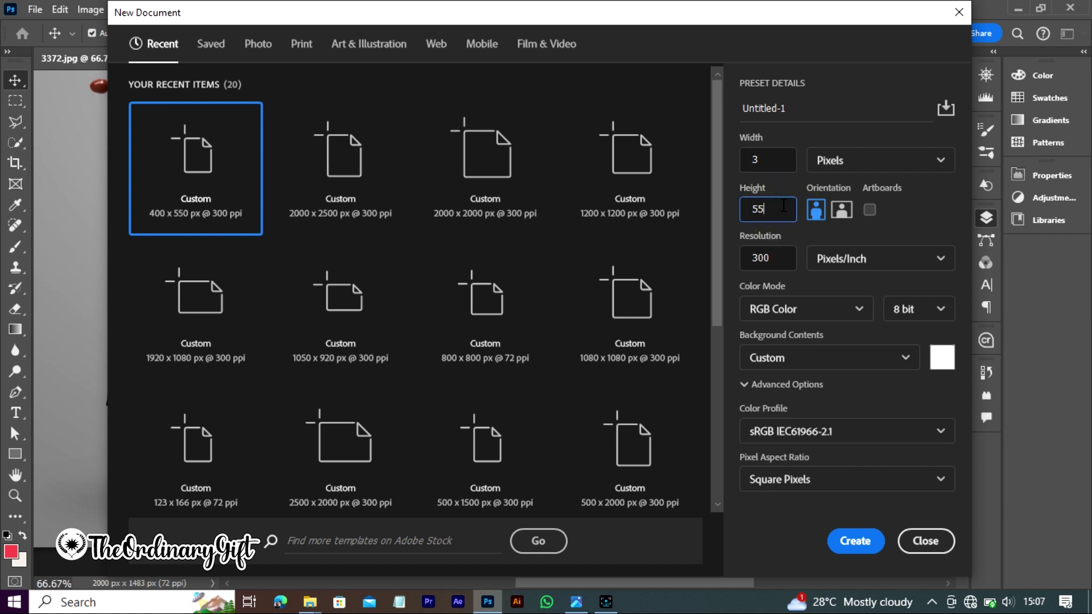
{"action": "left_click", "coordinate": [920, 166]}
{"action": "left_click", "coordinate": [904, 216]}
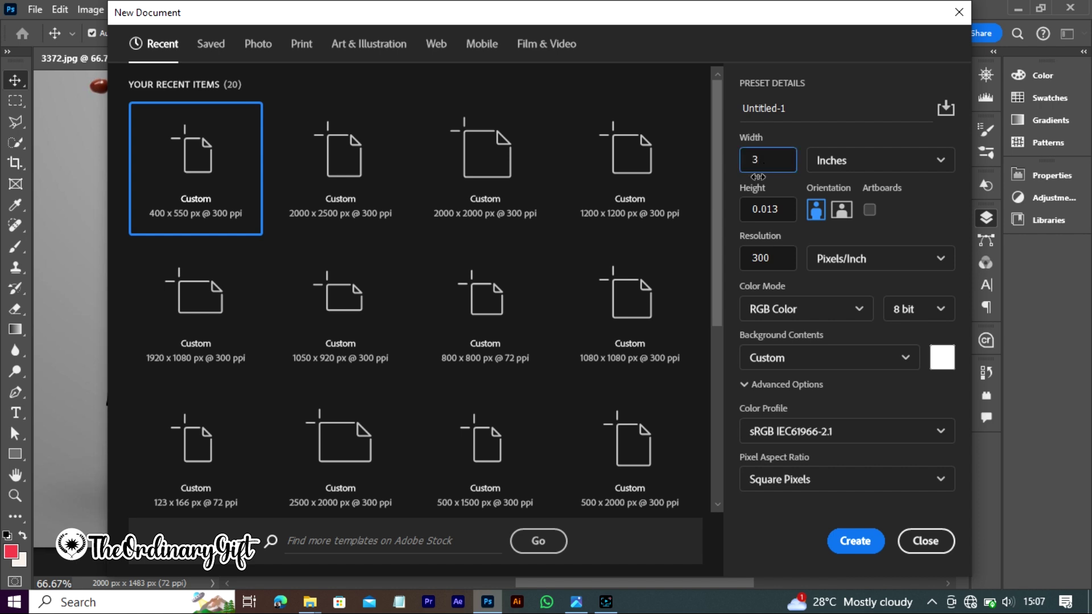
{"action": "left_click", "coordinate": [780, 215]}
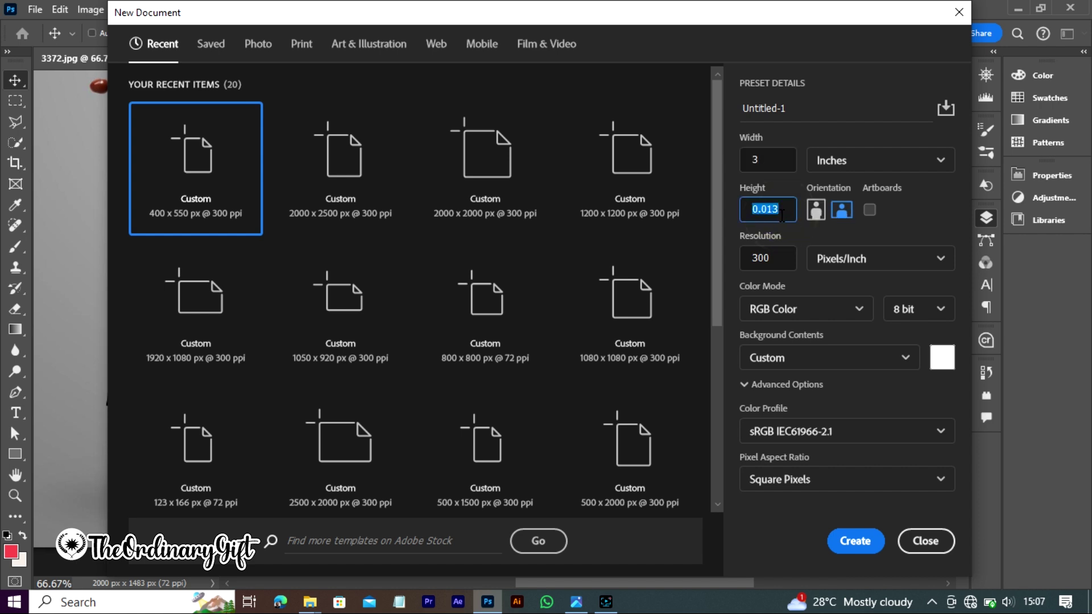
{"action": "left_click", "coordinate": [847, 543]}
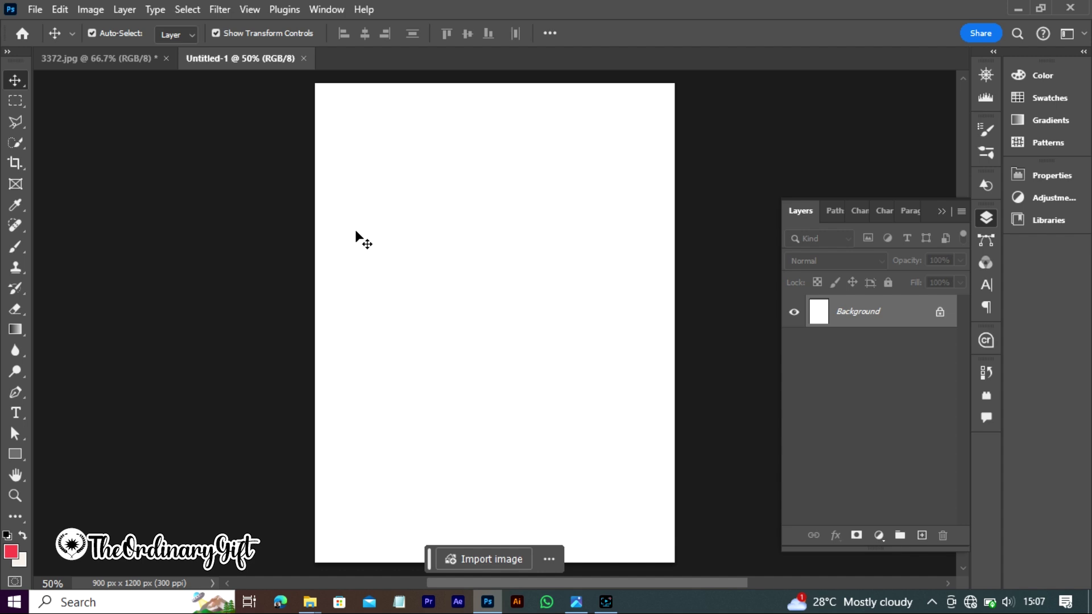
Drag the company logo and a coffee-bean branch from the Branding assets folder onto the label
{"action": "left_click", "coordinate": [341, 535]}
{"action": "left_click_drag", "start_coordinate": [404, 230], "coordinate": [404, 304]}
{"action": "left_click_drag", "start_coordinate": [170, 244], "coordinate": [558, 269]}
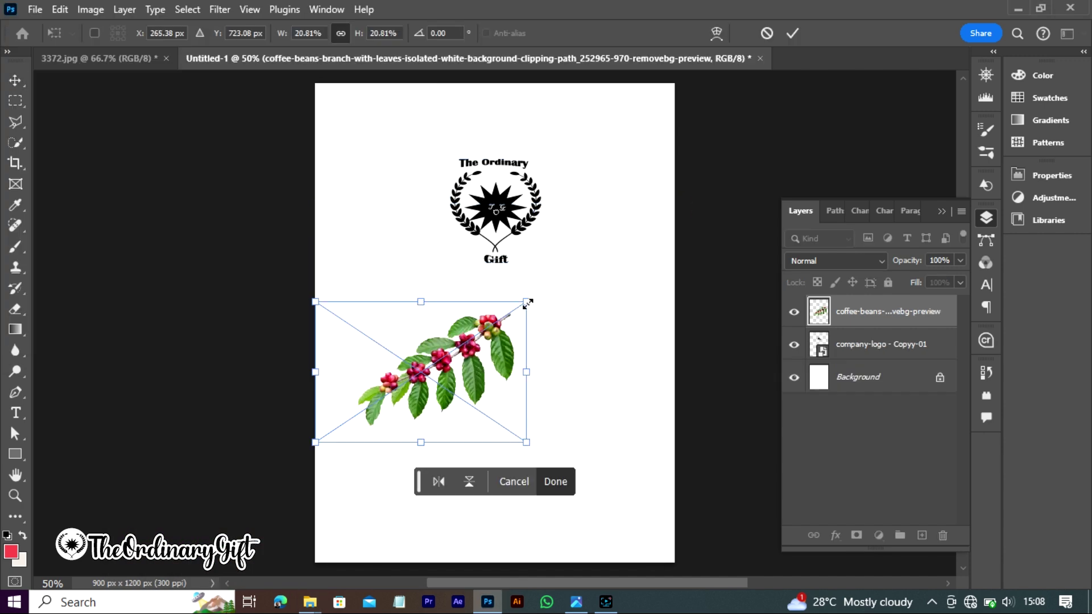
{"action": "left_click", "coordinate": [954, 47]}
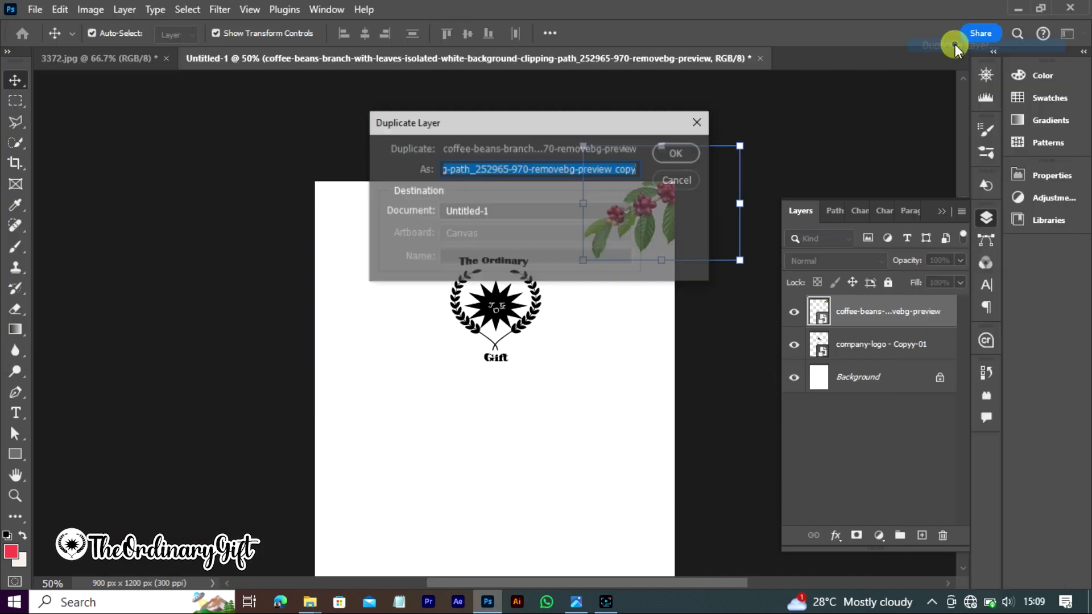
Duplicate the coffee-bean branch into the bottom-left corner, rotate it, and shrink the top-right one
{"action": "key", "text": "Return"}
{"action": "left_click_drag", "start_coordinate": [631, 307], "coordinate": [370, 500]}
{"action": "key", "text": "ctrl+t"}
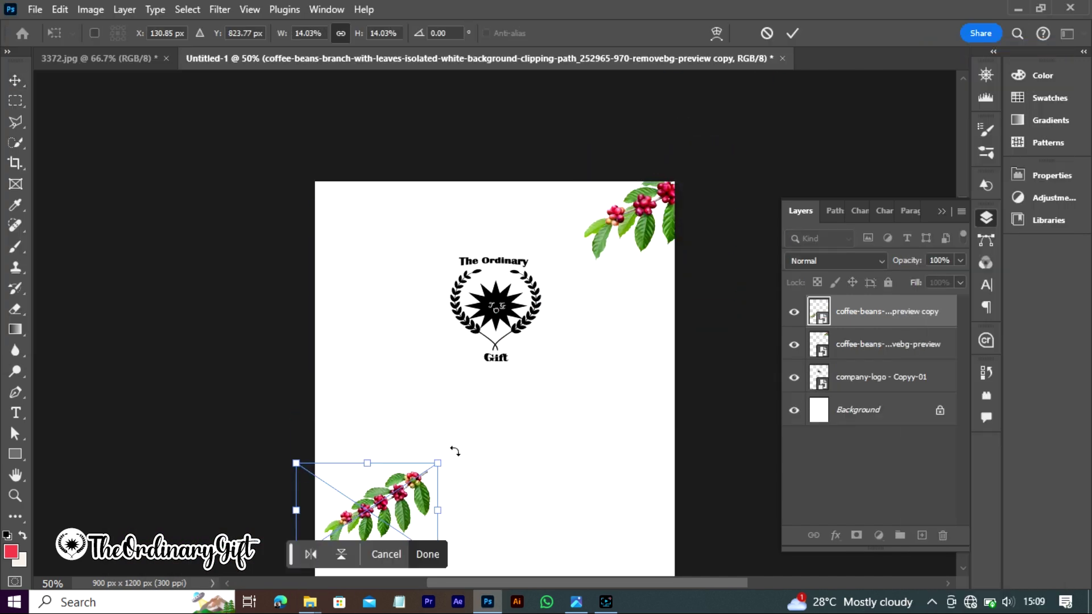
{"action": "left_click_drag", "start_coordinate": [451, 449], "coordinate": [257, 326]}
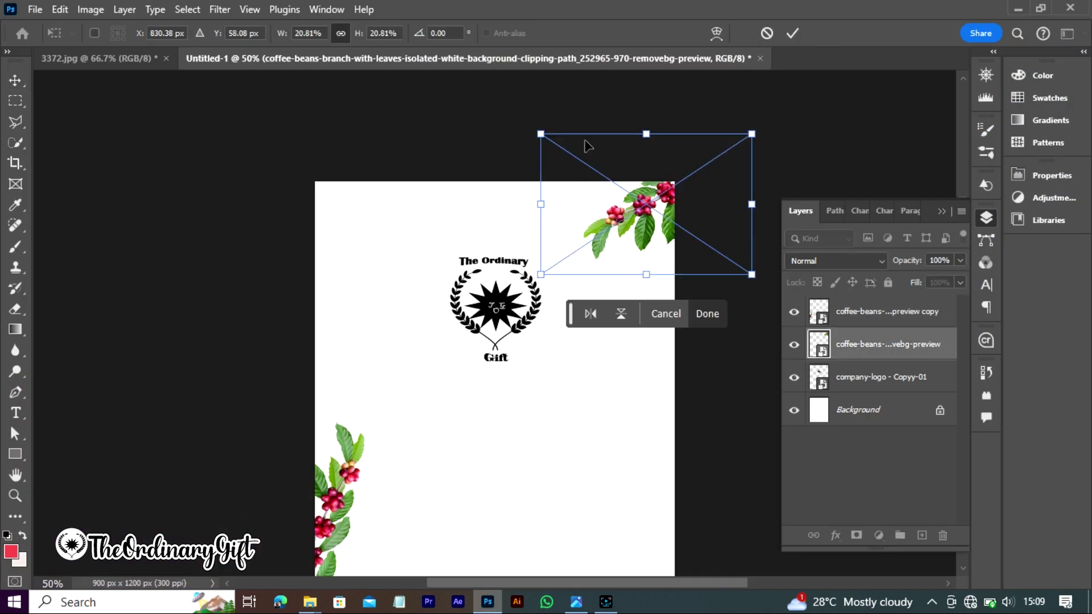
{"action": "left_click_drag", "start_coordinate": [541, 135], "coordinate": [581, 141]}
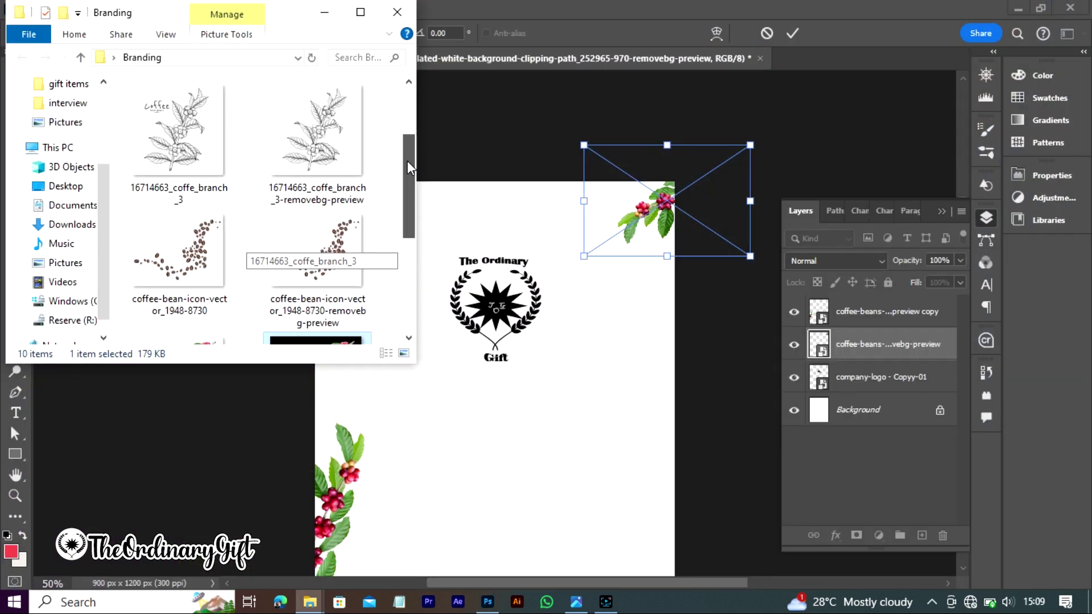
Add the sketched coffee branch at the bottom-right, scaled down, at 65% opacity
{"action": "left_click_drag", "start_coordinate": [316, 136], "coordinate": [495, 375]}
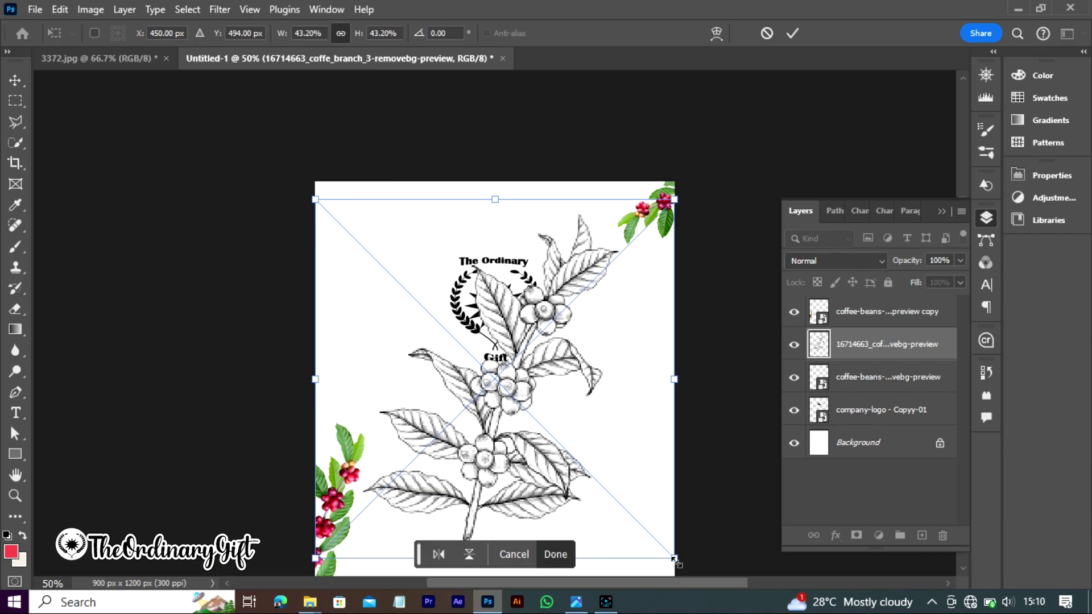
{"action": "left_click_drag", "start_coordinate": [626, 563], "coordinate": [434, 353]}
{"action": "left_click", "coordinate": [939, 260]}
{"action": "type", "text": "75"}
{"action": "key", "text": "Return"}
{"action": "type", "text": "65"}
{"action": "key", "text": "Return"}
{"action": "left_click", "coordinate": [468, 454]}
{"action": "left_click", "coordinate": [336, 369]}
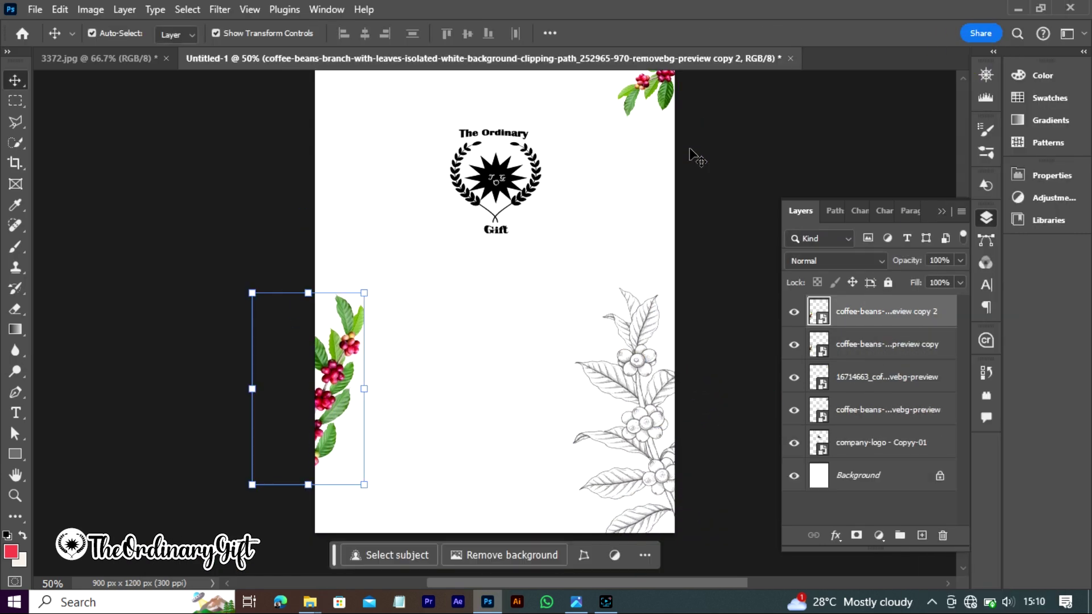
Duplicate the sketched branch and move the copy to the top-left corner
{"action": "key", "text": "ctrl+z"}
{"action": "left_click", "coordinate": [637, 350]}
{"action": "right_click", "coordinate": [888, 344]}
{"action": "left_click", "coordinate": [910, 364]}
{"action": "left_click", "coordinate": [672, 162]}
{"action": "left_click_drag", "start_coordinate": [654, 415], "coordinate": [394, 210]}
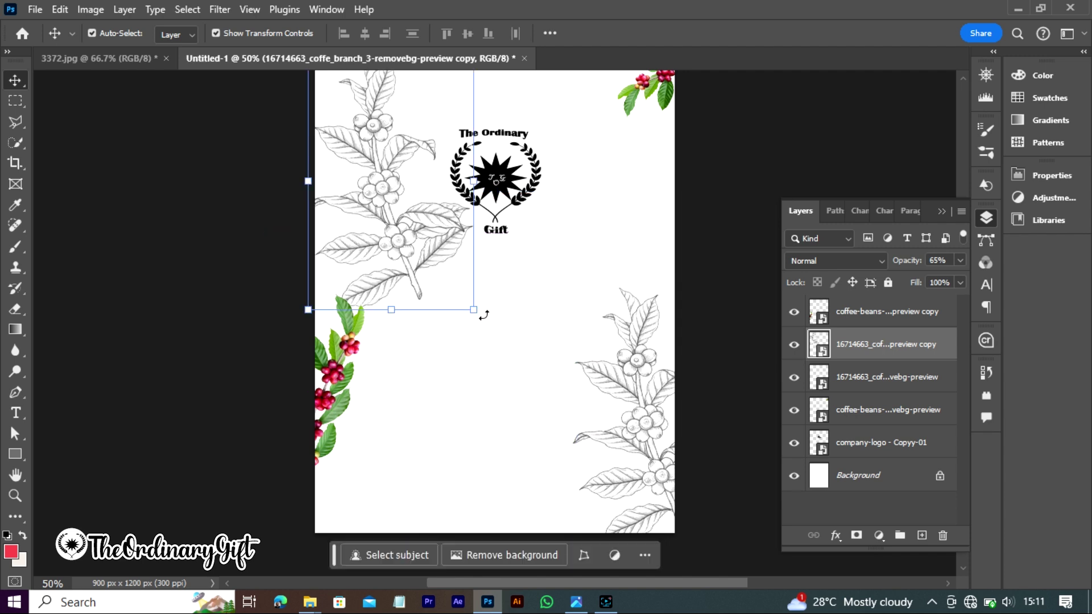
{"action": "key", "text": "ctrl+t"}
{"action": "left_click_drag", "start_coordinate": [489, 318], "coordinate": [340, 147]}
{"action": "key", "text": "Escape"}
{"action": "left_click", "coordinate": [520, 378], "text": "alt"}
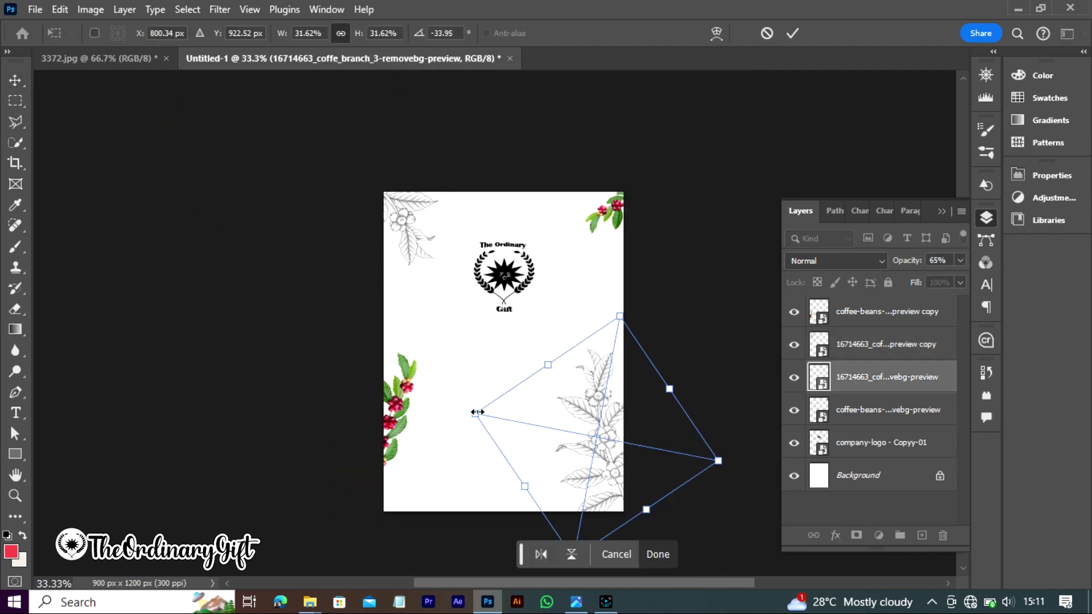
Nudge the lower-right sketched branch into place
{"action": "left_click", "coordinate": [609, 439]}
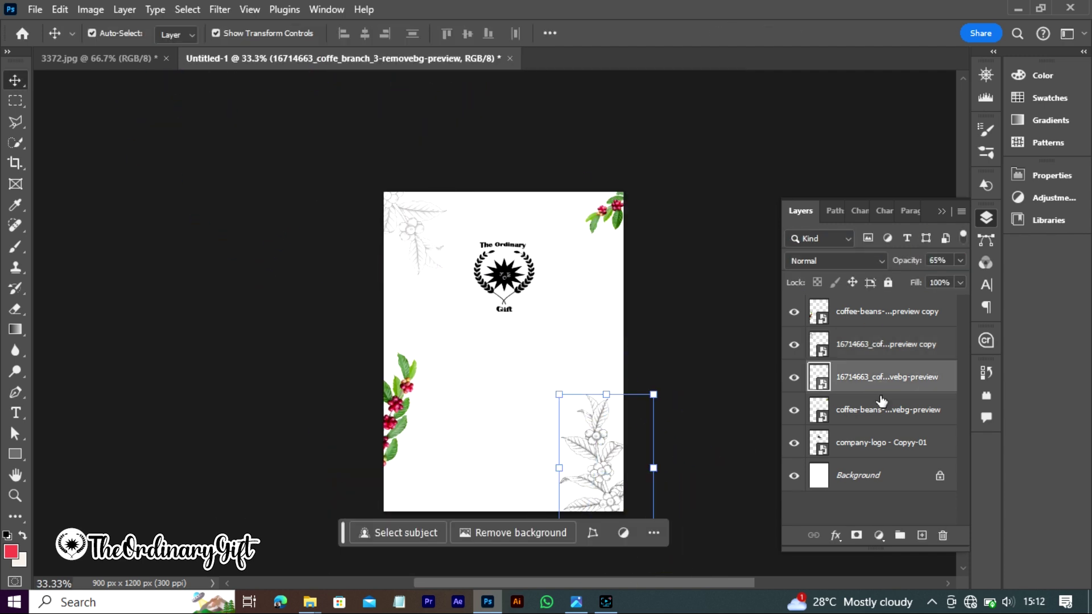
{"action": "key", "text": "ctrl+t"}
{"action": "left_click_drag", "start_coordinate": [600, 460], "coordinate": [601, 464]}
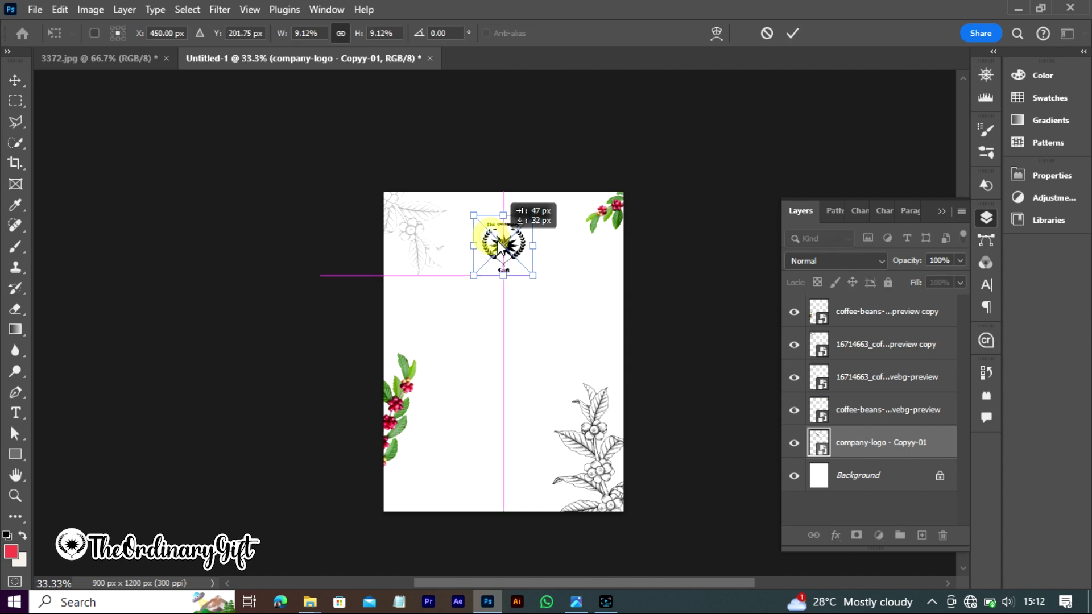
{"action": "left_click", "coordinate": [427, 532]}
Draw a pale yellow rectangle over the whole label and move it below the artwork
{"action": "left_click", "coordinate": [15, 454]}
{"action": "left_click_drag", "start_coordinate": [361, 173], "coordinate": [634, 534]}
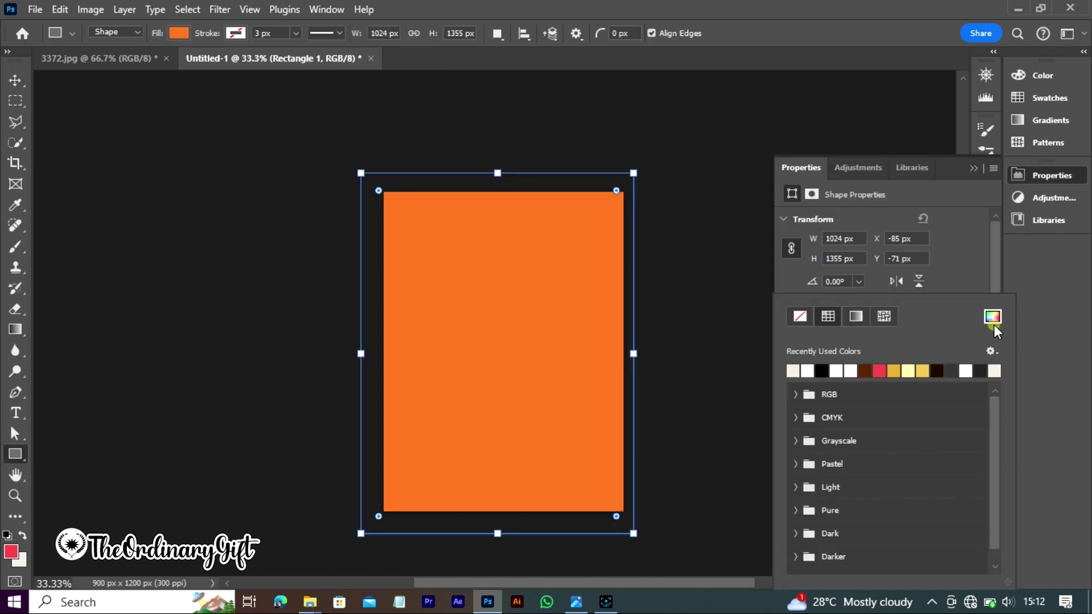
{"action": "left_click", "coordinate": [995, 325]}
{"action": "left_click", "coordinate": [716, 200]}
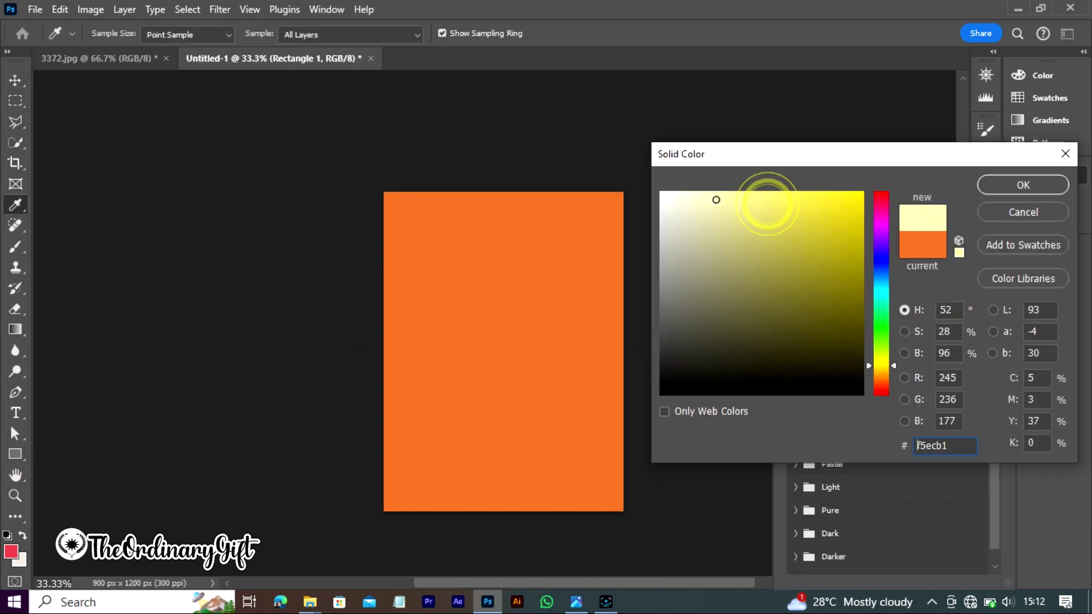
{"action": "left_click", "coordinate": [1021, 183]}
{"action": "left_click_drag", "start_coordinate": [904, 516], "coordinate": [903, 492]}
Rotate the bottom-left coffee-bean branch and nudge the logo slightly higher
{"action": "key", "text": "v"}
{"action": "left_click", "coordinate": [453, 392]}
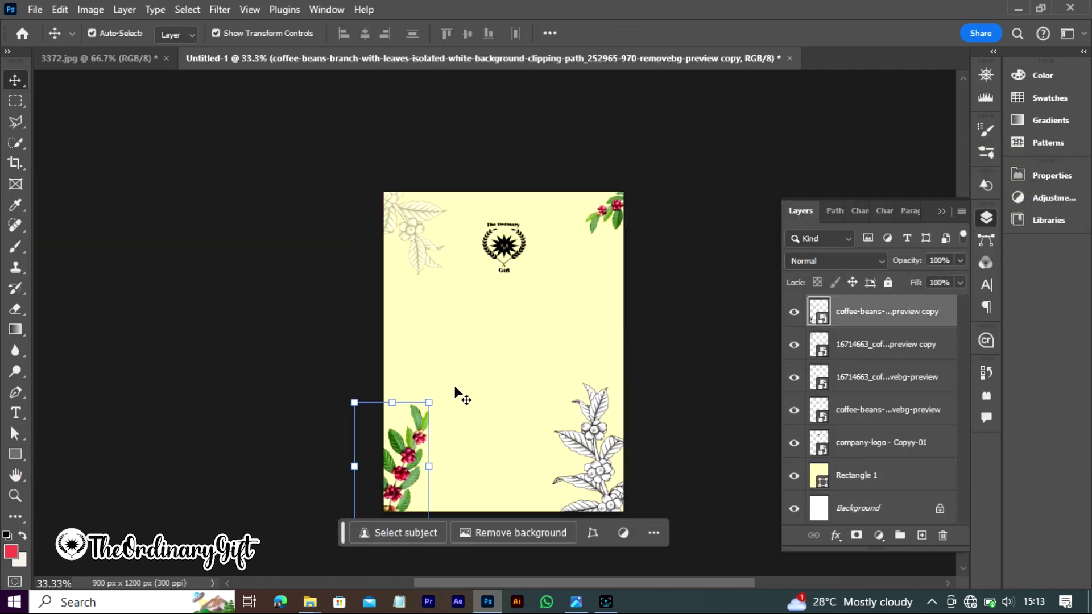
{"action": "left_click_drag", "start_coordinate": [453, 392], "coordinate": [456, 465]}
{"action": "left_click", "coordinate": [466, 554]}
{"action": "left_click_drag", "start_coordinate": [504, 250], "coordinate": [504, 244]}
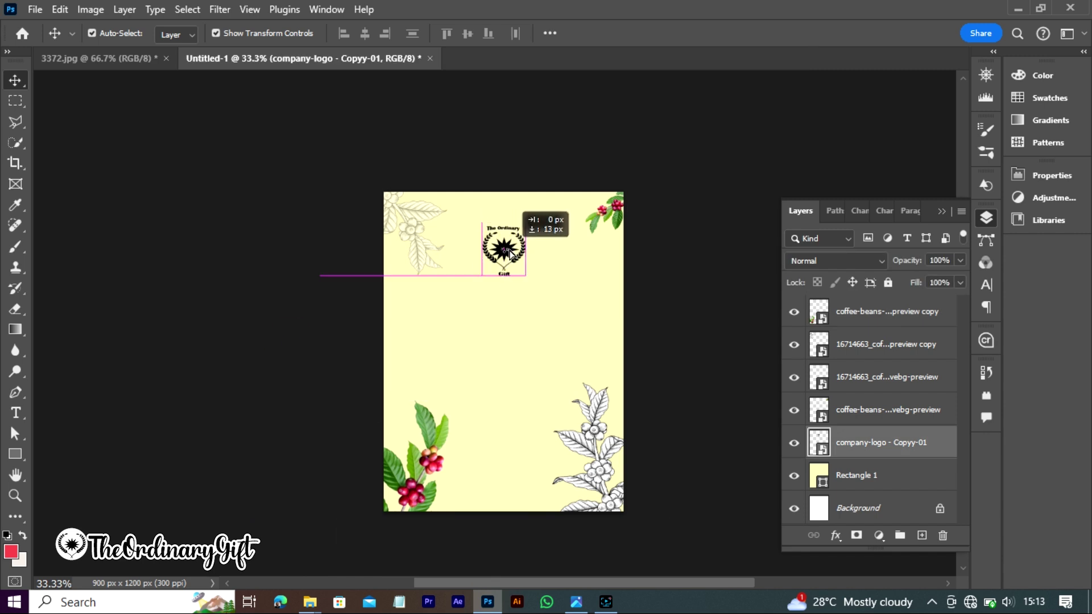
Draw a text box below the logo for the headline
{"action": "key", "text": "t"}
{"action": "left_click_drag", "start_coordinate": [427, 289], "coordinate": [586, 429]}
{"action": "left_click", "coordinate": [231, 33]}
Type 'Sip your coffee' / 'in Style' on two lines in Scriptina
{"action": "left_click", "coordinate": [195, 122]}
{"action": "type", "text": "Sip your coffee"}
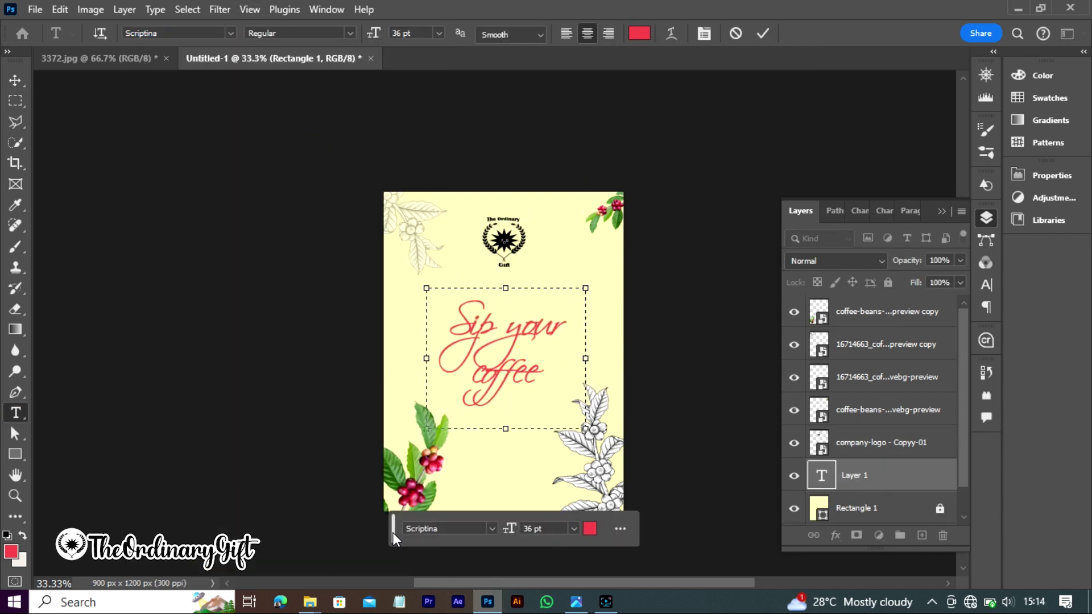
{"action": "left_click_drag", "start_coordinate": [426, 359], "coordinate": [354, 362]}
{"action": "type", "text": "in"}
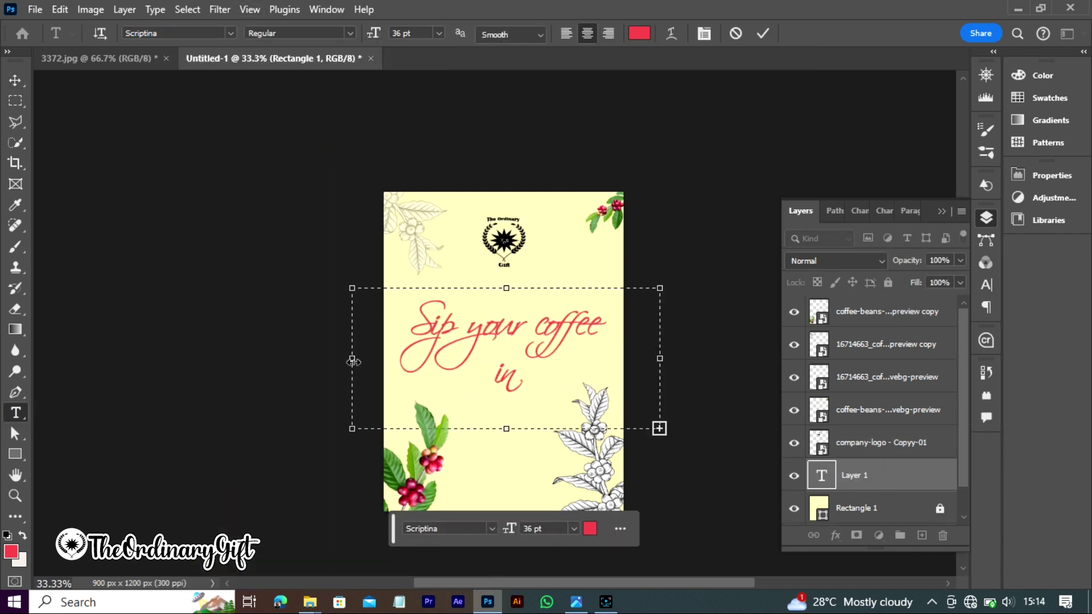
{"action": "key", "text": "Return"}
{"action": "type", "text": "Style"}
Set the headline to 23 pt with 29 pt leading
{"action": "key", "text": "ctrl+a"}
{"action": "left_click", "coordinate": [402, 33]}
{"action": "type", "text": "23"}
{"action": "key", "text": "ctrl+t"}
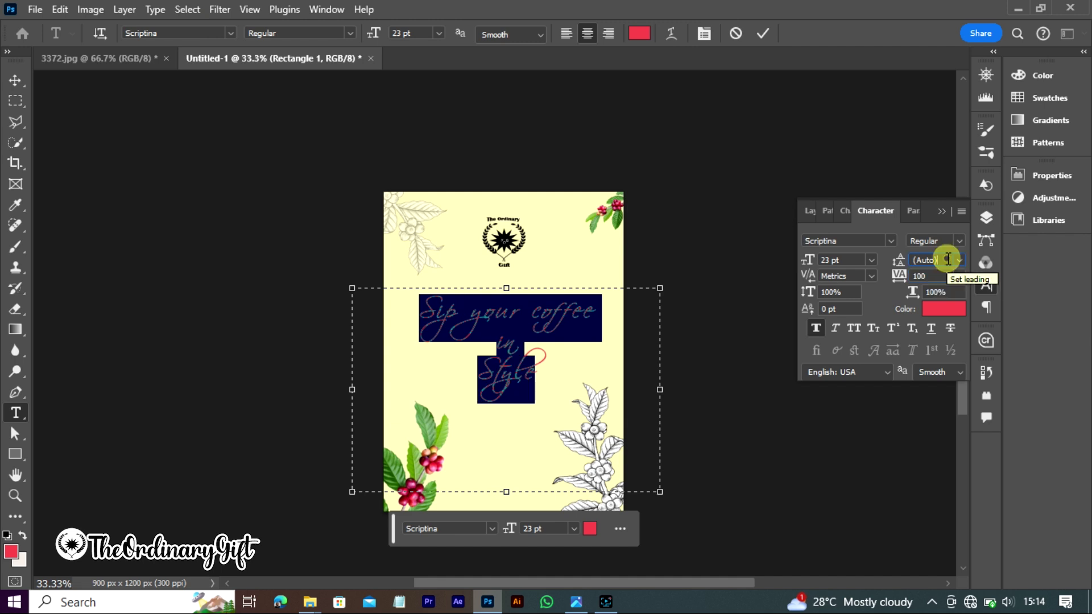
{"action": "left_click", "coordinate": [933, 260]}
{"action": "type", "text": "29"}
{"action": "key", "text": "Return"}
Resize the headline to 20 pt, adjust its spacing, and commit it
{"action": "left_click", "coordinate": [401, 33]}
{"action": "type", "text": "19"}
{"action": "key", "text": "Return"}
{"action": "left_click", "coordinate": [498, 344]}
{"action": "key", "text": "BackSpace"}
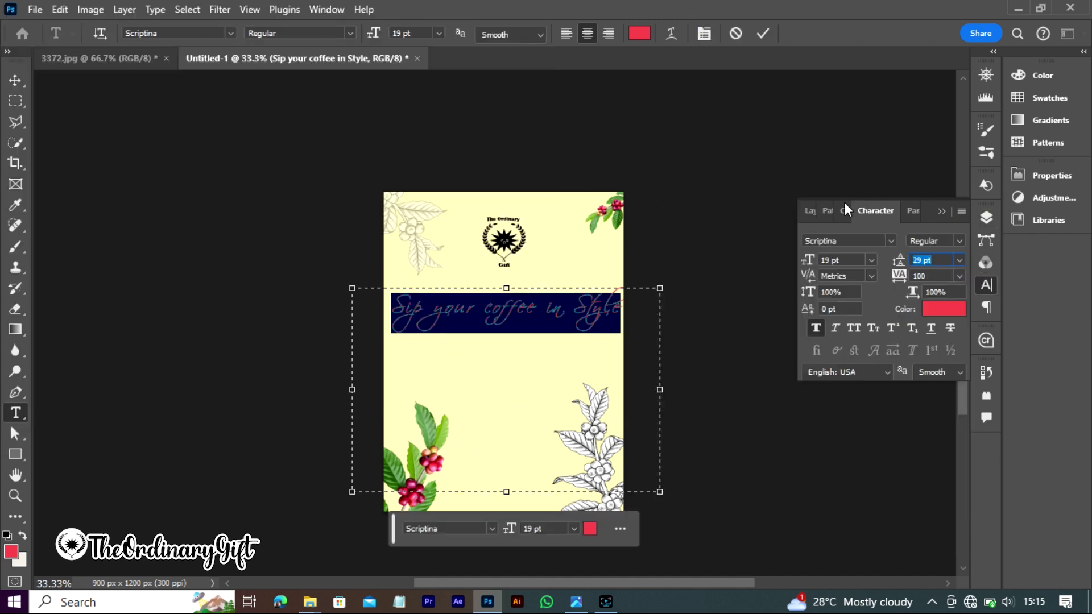
{"action": "type", "text": "20"}
{"action": "key", "text": "Return"}
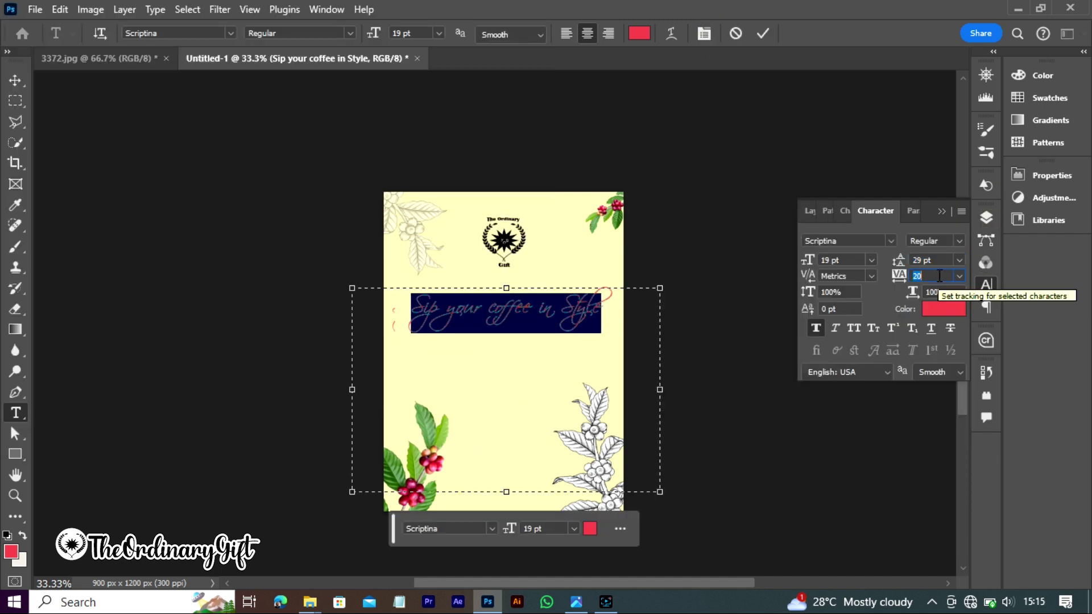
{"action": "key", "text": "ctrl+shift+comma"}
{"action": "key", "text": "F7"}
{"action": "left_click", "coordinate": [91, 100]}
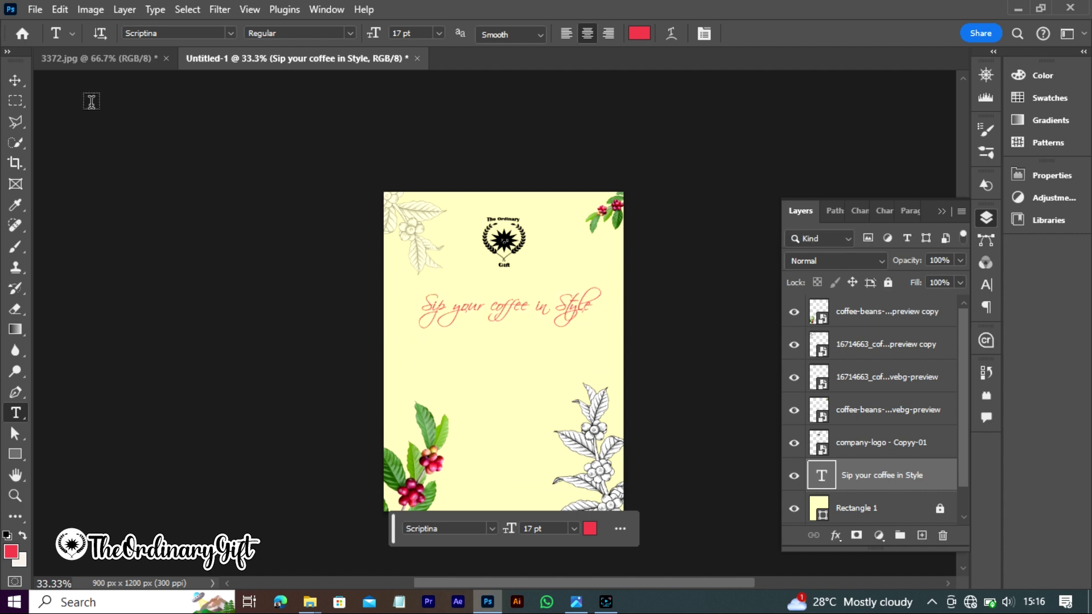
Add a dark brown Montserrat tagline text box below the headline
{"action": "left_click_drag", "start_coordinate": [419, 345], "coordinate": [585, 366]}
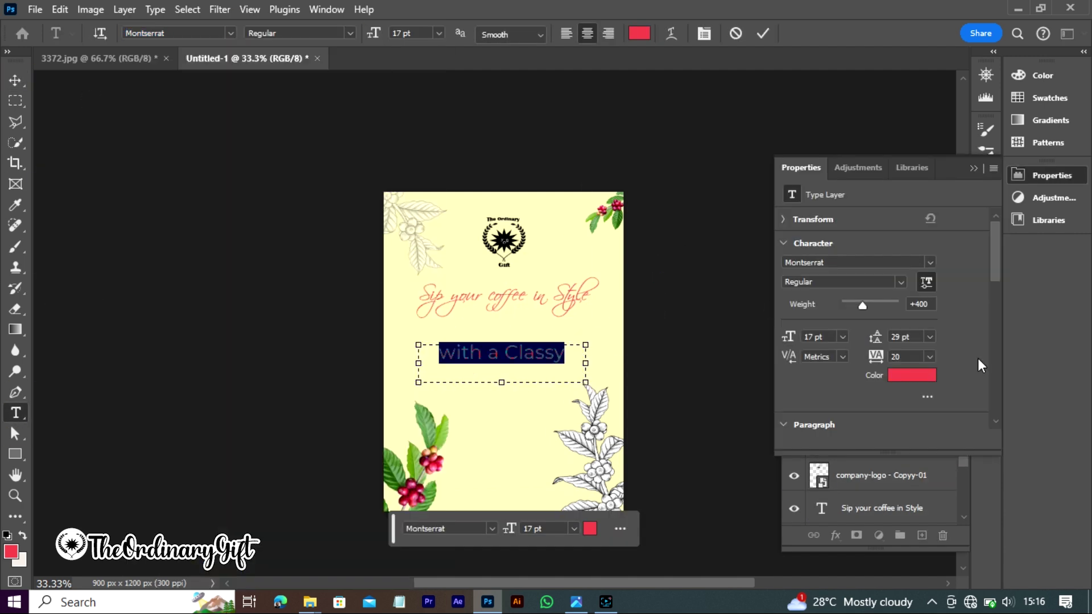
{"action": "left_click", "coordinate": [913, 373]}
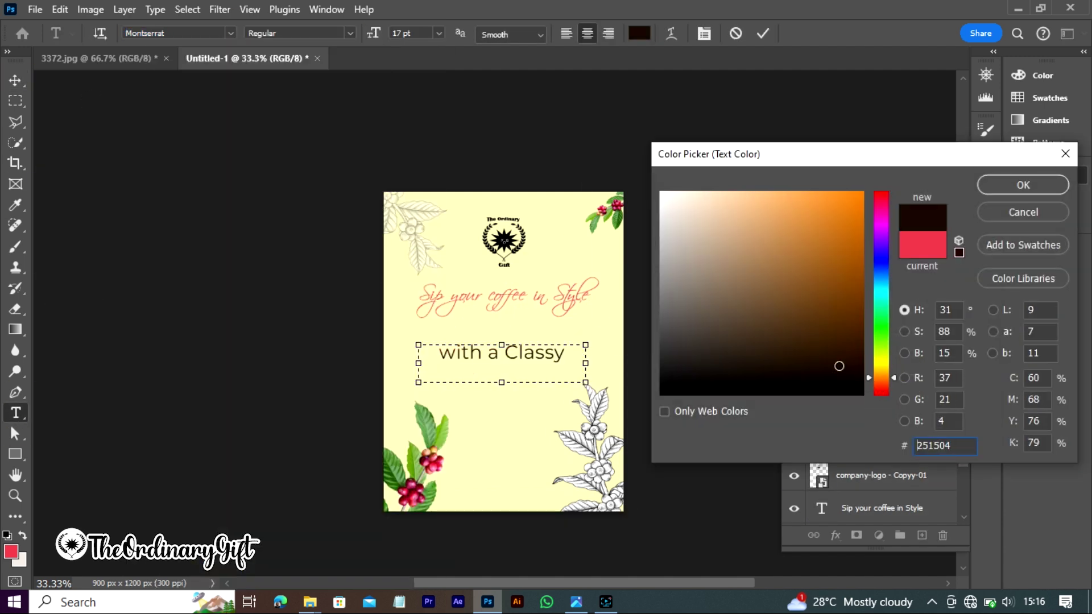
{"action": "left_click", "coordinate": [828, 362]}
{"action": "left_click", "coordinate": [998, 194]}
{"action": "double_click", "coordinate": [823, 312]}
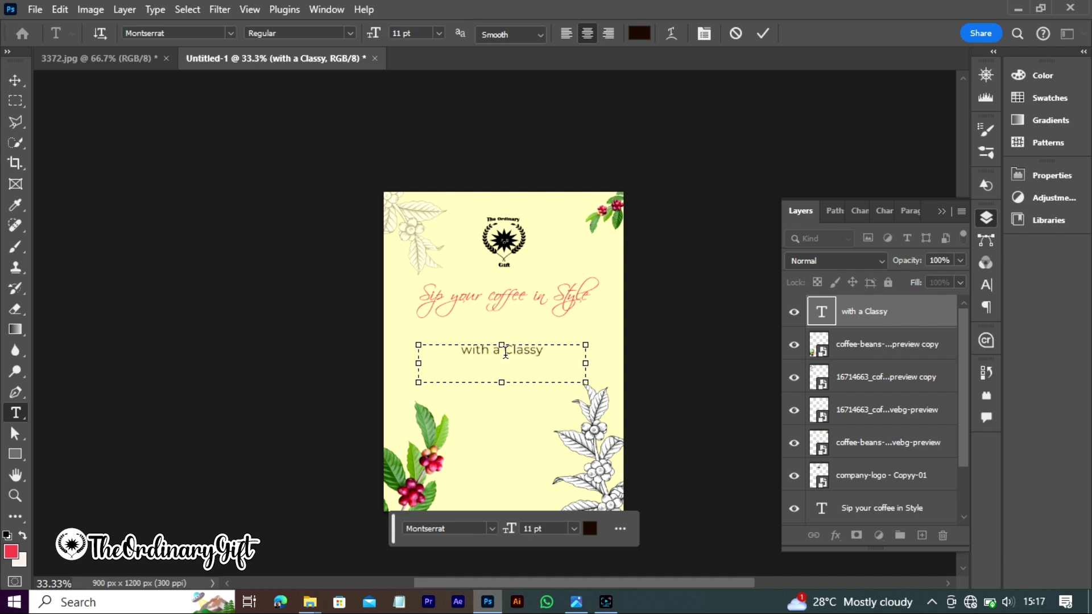
Give the tagline 15 pt leading and make 'Classy Peronalized' Bold
{"action": "left_click", "coordinate": [986, 284]}
{"action": "left_click", "coordinate": [945, 260]}
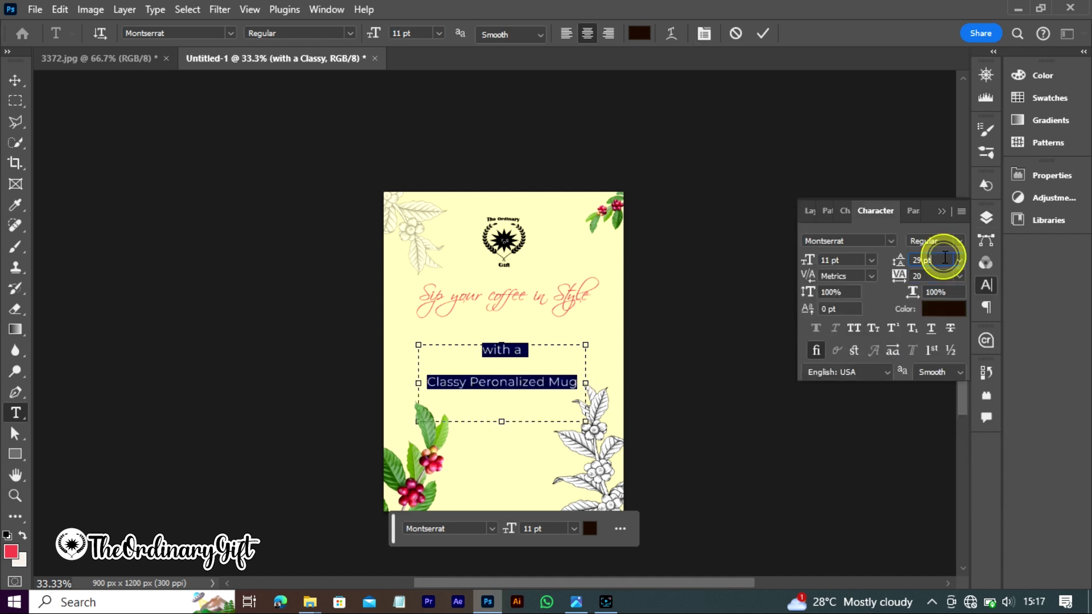
{"action": "type", "text": "15"}
{"action": "key", "text": "Return"}
{"action": "left_click_drag", "start_coordinate": [554, 367], "coordinate": [432, 369]}
{"action": "left_click", "coordinate": [300, 33]}
{"action": "left_click", "coordinate": [281, 130]}
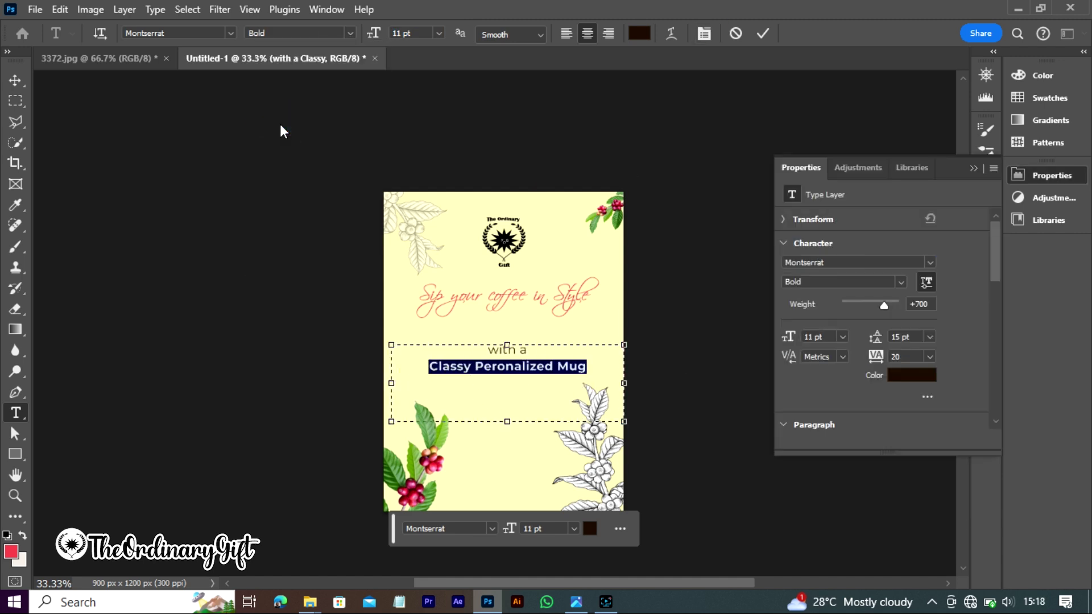
Move the tagline up, set 'Classy Peronalized Mug' to 14 pt, and recolour the headline dark
{"action": "left_click_drag", "start_coordinate": [500, 333], "coordinate": [499, 317]}
{"action": "left_click", "coordinate": [986, 218]}
{"action": "double_click", "coordinate": [430, 349]}
{"action": "left_click_drag", "start_coordinate": [430, 350], "coordinate": [582, 350]}
{"action": "left_click", "coordinate": [402, 33]}
{"action": "type", "text": "14"}
{"action": "key", "text": "Return"}
{"action": "double_click", "coordinate": [499, 335]}
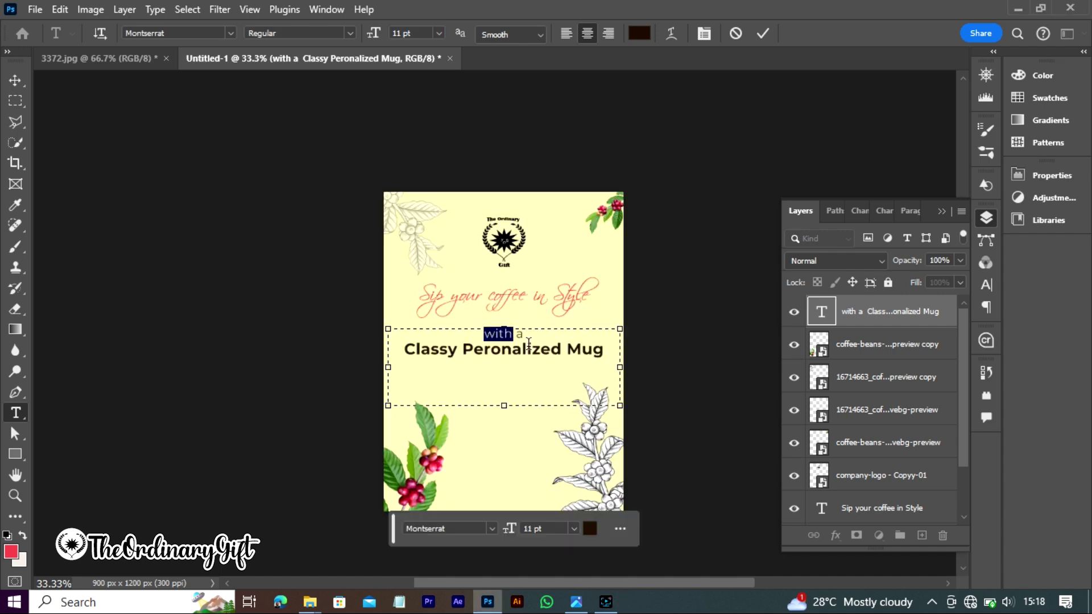
{"action": "key", "text": "ctrl+Return"}
{"action": "double_click", "coordinate": [821, 508]}
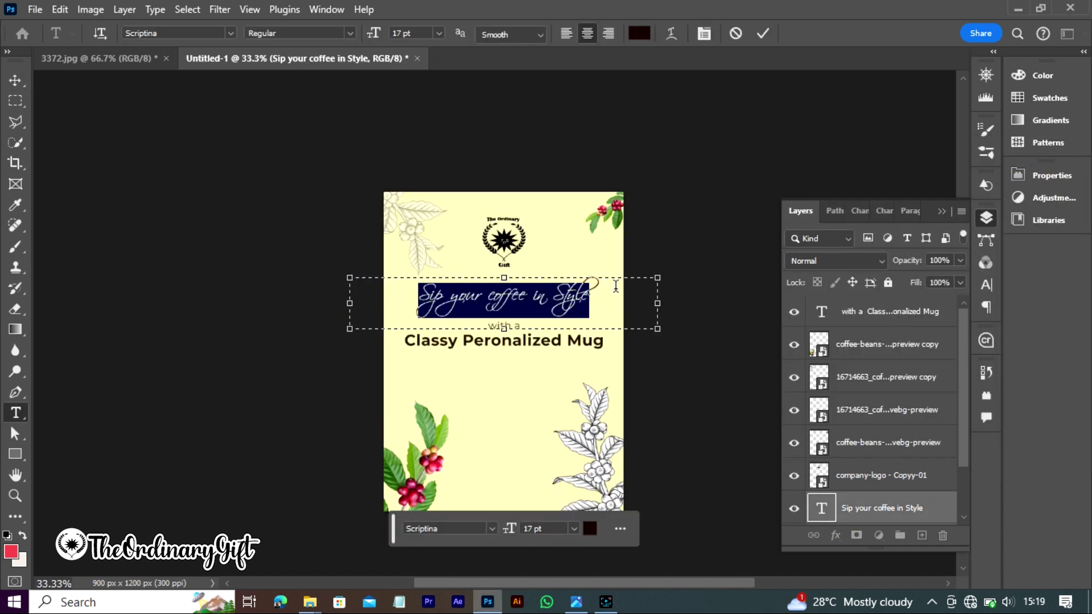
{"action": "left_click", "coordinate": [488, 395], "text": "ctrl"}
Add 'from The Ordinary Gift' in Montserrat Regular under the tagline and resize it
{"action": "key", "text": "t"}
{"action": "left_click_drag", "start_coordinate": [416, 371], "coordinate": [607, 396]}
{"action": "left_click", "coordinate": [230, 33]}
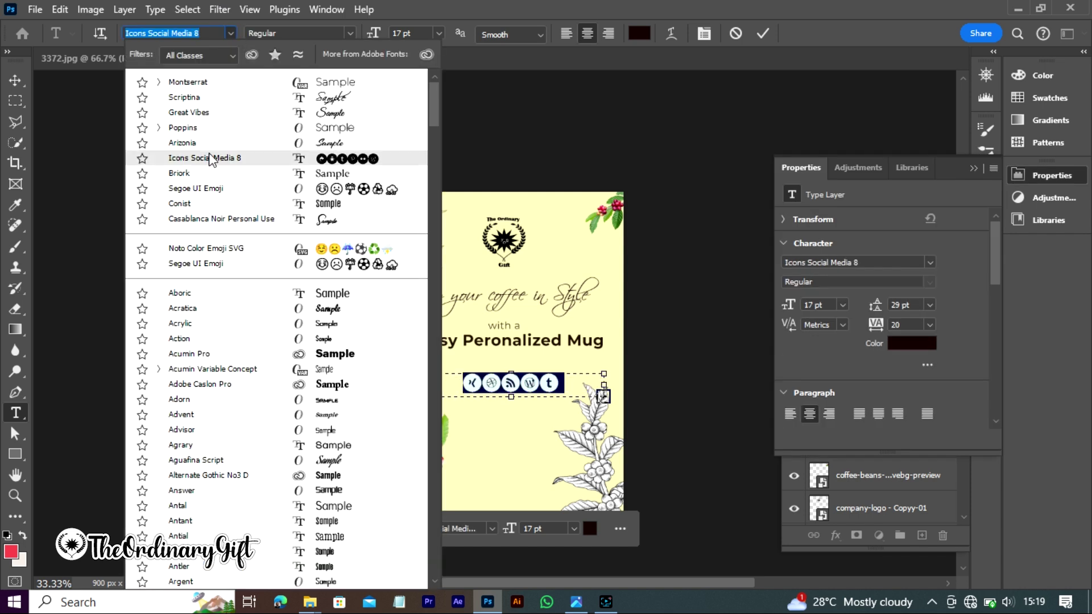
{"action": "key", "text": "Return"}
{"action": "type", "text": "from The"}
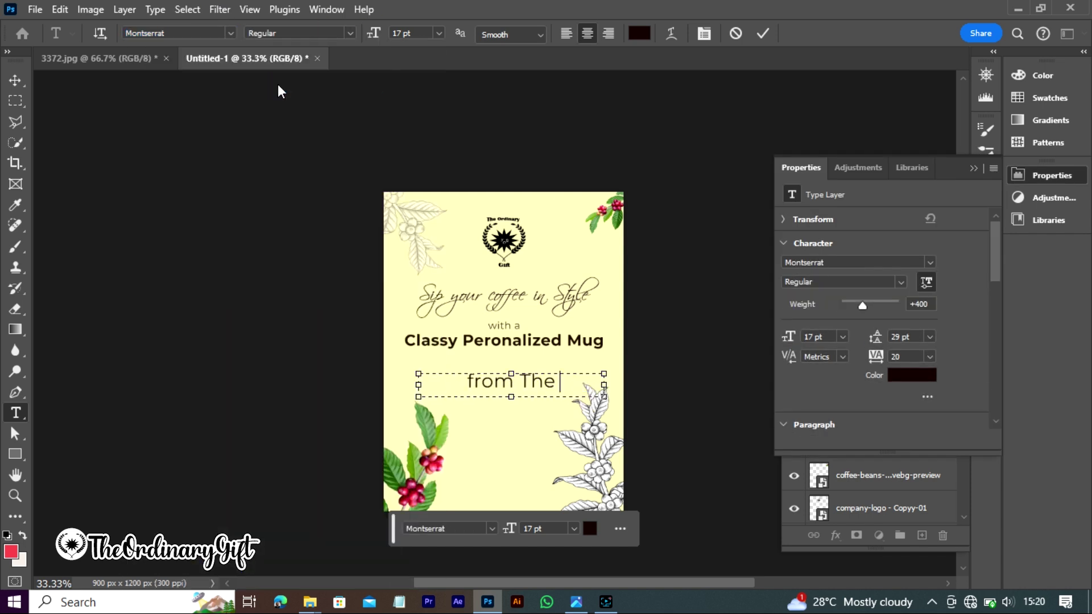
{"action": "type", "text": " Ordinary Gift"}
{"action": "key", "text": "ctrl+a"}
{"action": "key", "text": "ctrl+t"}
{"action": "key", "text": "Return"}
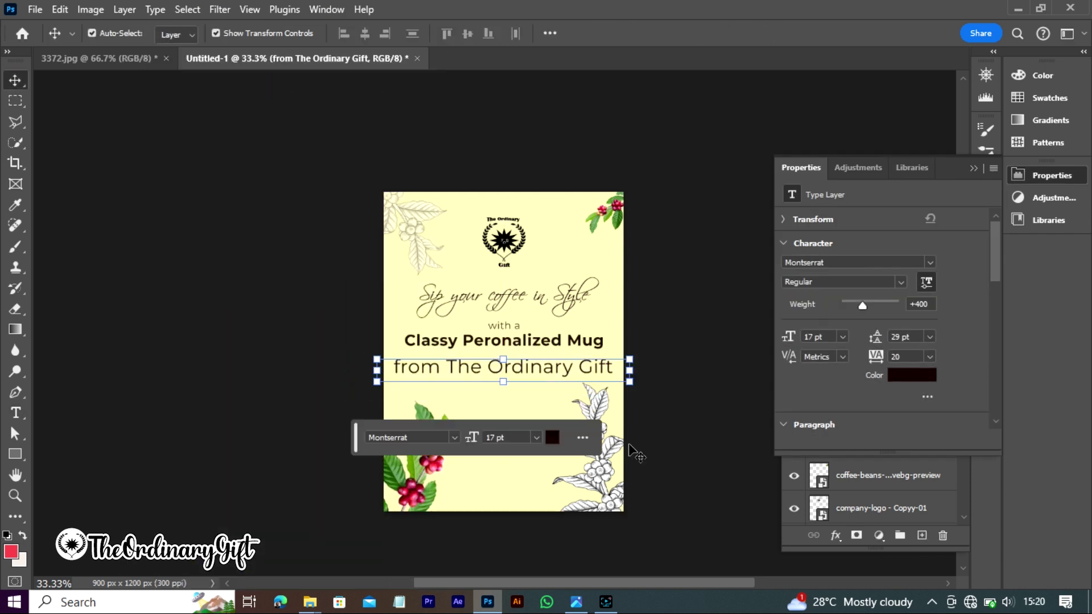
{"action": "left_click", "coordinate": [543, 537]}
Draw a dark brown button rectangle under the tagline
{"action": "key", "text": "u"}
{"action": "mouse_move", "coordinate": [471, 387]}
{"action": "left_mouse_down"}
{"action": "mouse_move", "coordinate": [569, 399]}
{"action": "mouse_move", "coordinate": [570, 419]}
{"action": "left_mouse_up"}
{"action": "left_click", "coordinate": [800, 366]}
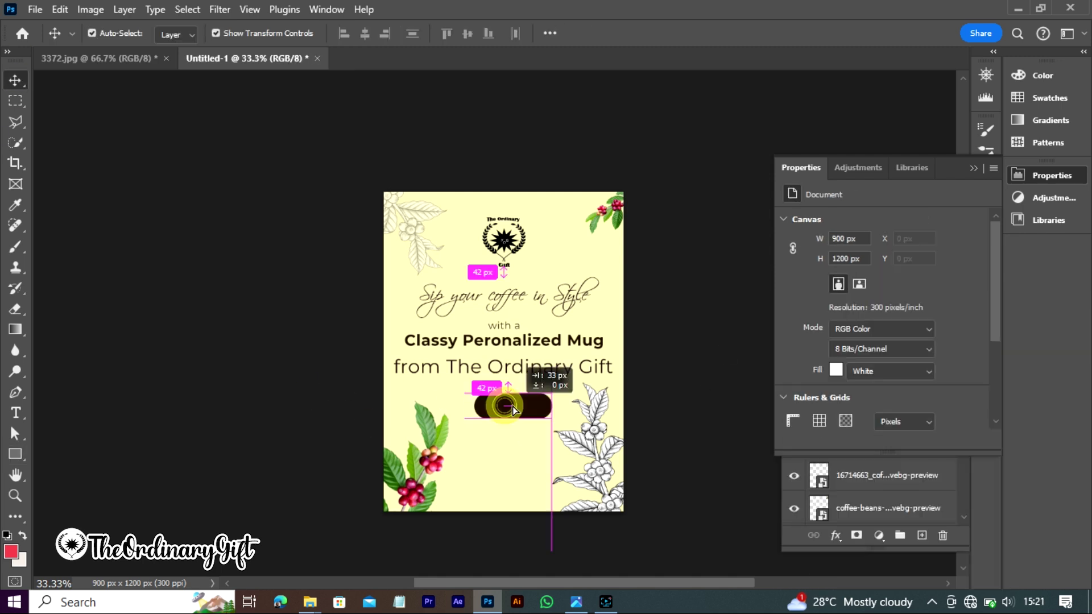
Type 'SHOP NOW' below the button in white ExtraBold
{"action": "key", "text": "t"}
{"action": "left_click_drag", "start_coordinate": [465, 453], "coordinate": [542, 466]}
{"action": "type", "text": "Sh"}
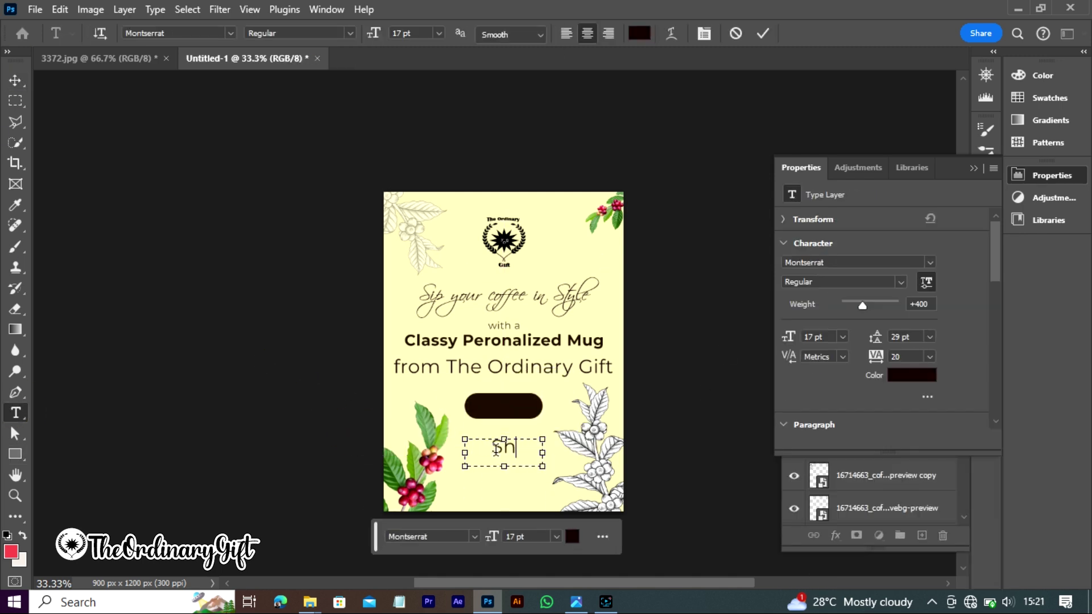
{"action": "type", "text": "OP NOW"}
{"action": "key", "text": "ctrl+a"}
{"action": "left_click", "coordinate": [639, 33]}
{"action": "left_click", "coordinate": [1024, 183]}
{"action": "left_click", "coordinate": [299, 33]}
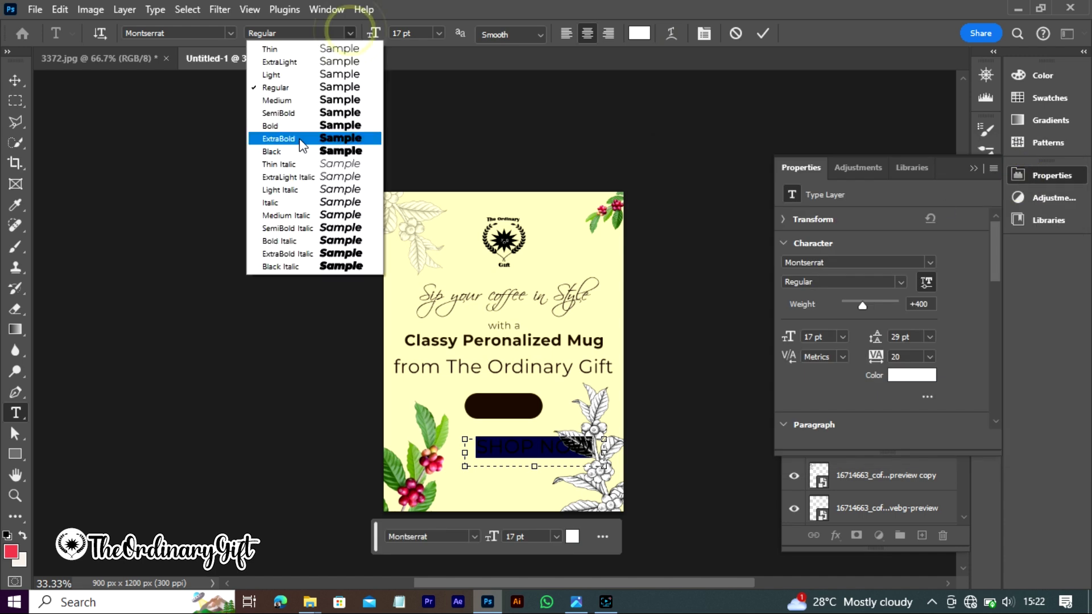
{"action": "left_click", "coordinate": [280, 145]}
{"action": "left_click", "coordinate": [16, 80]}
Move SHOP NOW onto the dark button and set it to 7 pt
{"action": "left_click_drag", "start_coordinate": [526, 450], "coordinate": [524, 409]}
{"action": "left_click", "coordinate": [987, 151]}
{"action": "double_click", "coordinate": [822, 311]}
{"action": "key", "text": "ctrl+shift+comma"}
{"action": "key", "text": "ctrl+shift+comma"}
{"action": "key", "text": "ctrl+shift+comma"}
{"action": "key", "text": "ctrl+shift+comma"}
{"action": "key", "text": "ctrl+shift+comma"}
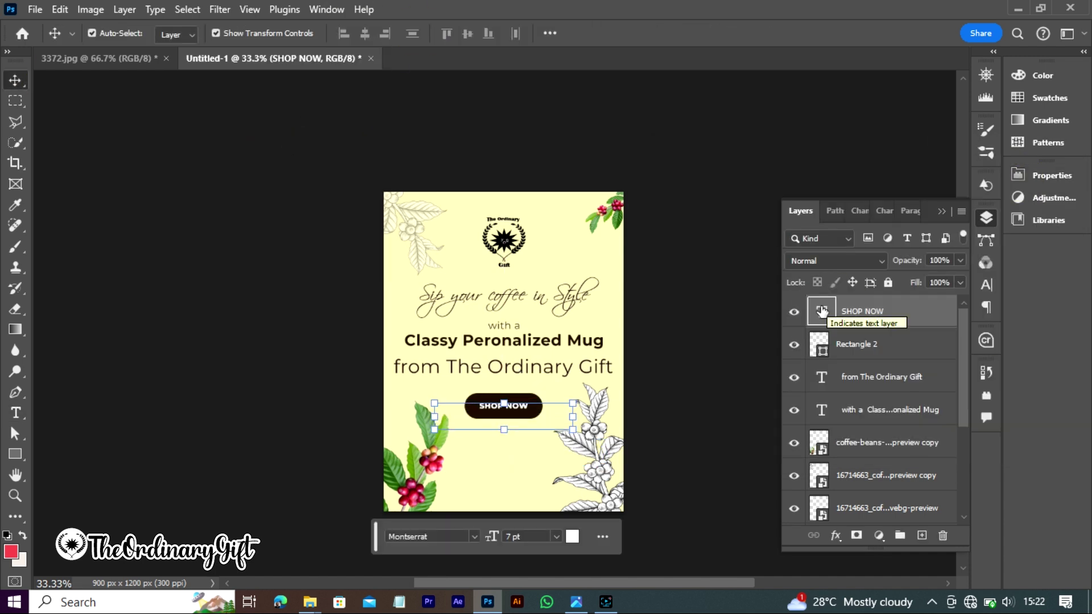
{"action": "key", "text": "ctrl+Return"}
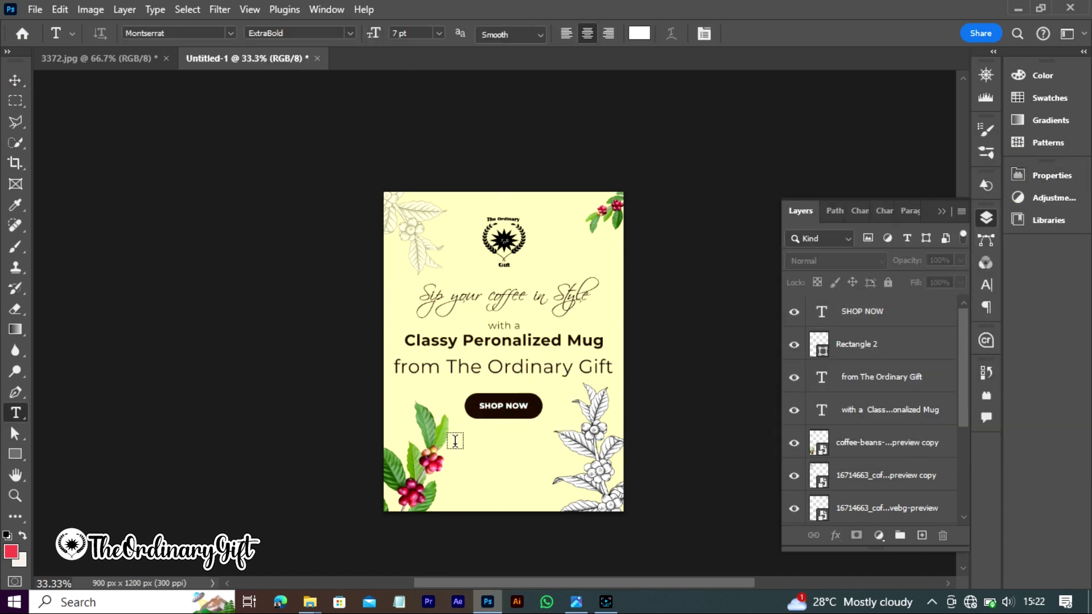
Add the two website addresses below the button with tighter line spacing
{"action": "left_click_drag", "start_coordinate": [450, 450], "coordinate": [573, 466]}
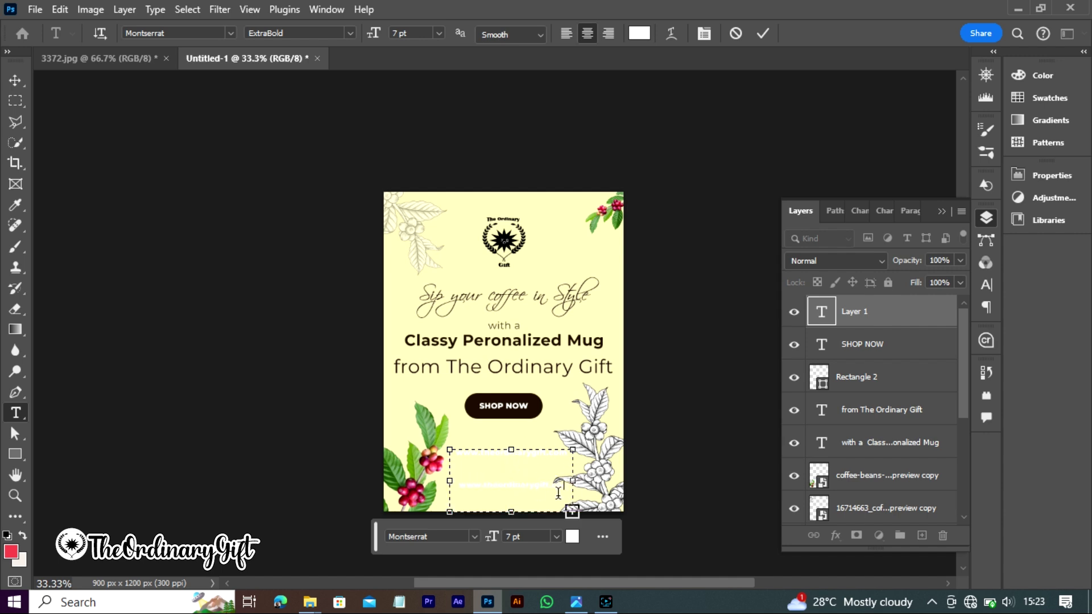
{"action": "key", "text": "ctrl+a"}
{"action": "left_click", "coordinate": [986, 284]}
{"action": "left_click", "coordinate": [933, 259]}
{"action": "key", "text": "ctrl+Return"}
{"action": "key", "text": "v"}
Colour the website text dark and move it up under SHOP NOW
{"action": "left_click", "coordinate": [825, 311]}
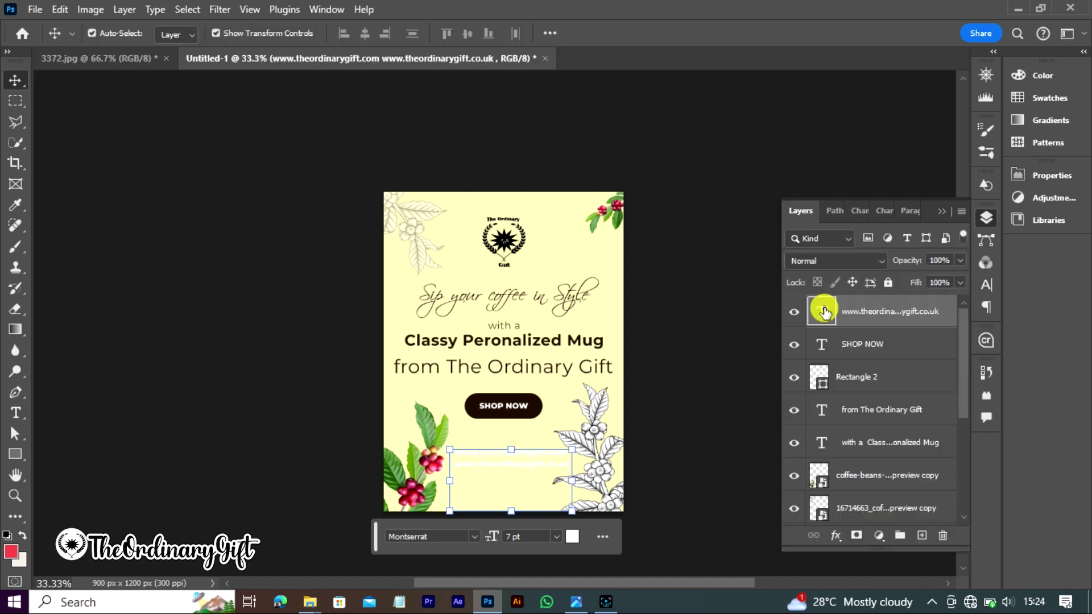
{"action": "double_click", "coordinate": [824, 311]}
{"action": "left_click", "coordinate": [986, 284]}
{"action": "left_click", "coordinate": [944, 309]}
{"action": "left_click", "coordinate": [829, 361]}
{"action": "left_click", "coordinate": [1023, 184]}
{"action": "key", "text": "ctrl+Return"}
{"action": "key", "text": "v"}
{"action": "left_click_drag", "start_coordinate": [500, 473], "coordinate": [493, 450]}
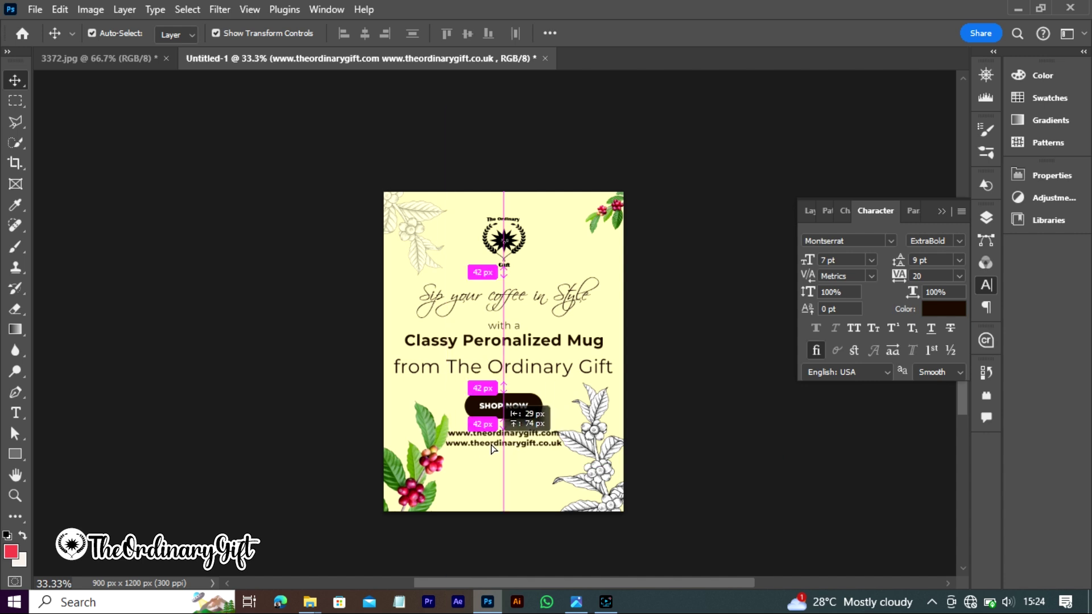
Copy the red stamp from the stamps EPS in Illustrator and paste it into the label
{"action": "mouse_move", "coordinate": [310, 602]}
{"action": "left_click", "coordinate": [449, 535]}
{"action": "left_click", "coordinate": [187, 78]}
{"action": "left_click", "coordinate": [212, 216]}
{"action": "left_click", "coordinate": [211, 153]}
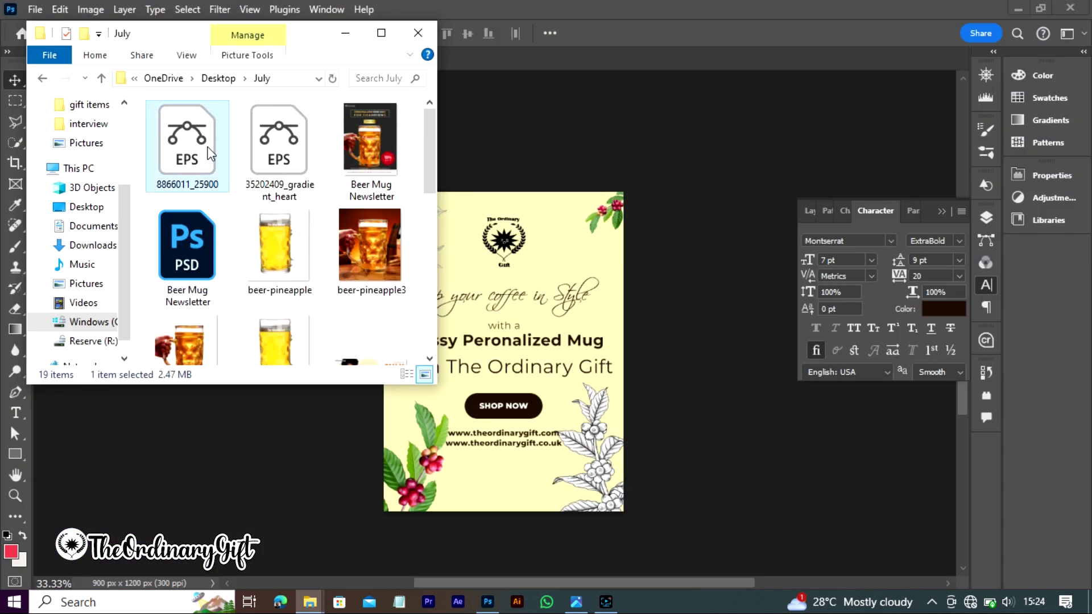
{"action": "left_click", "coordinate": [455, 96]}
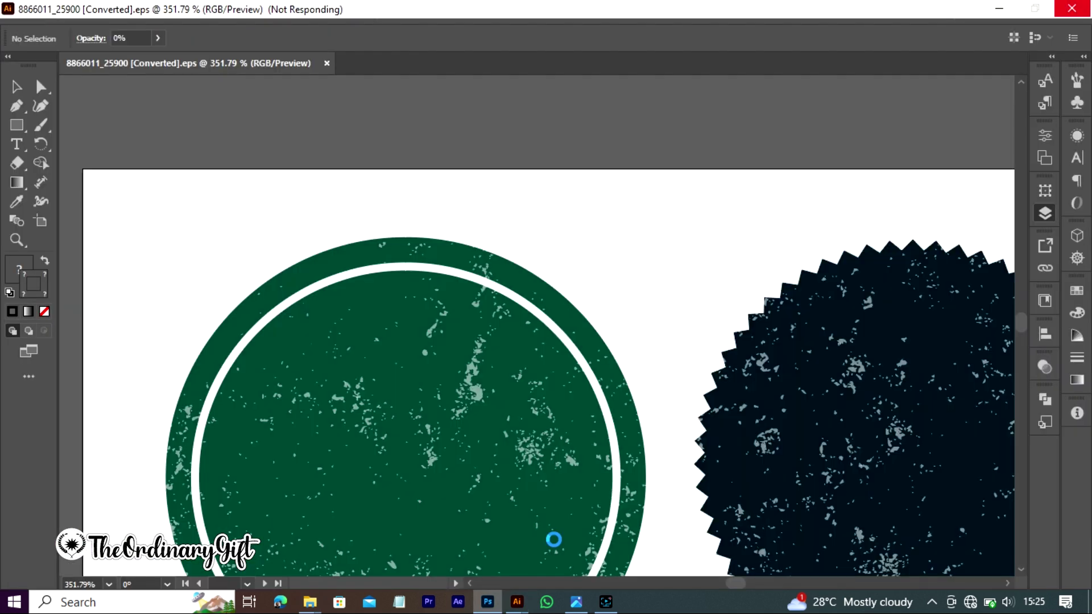
{"action": "key", "text": "ctrl+1"}
{"action": "key", "text": "ctrl+minus"}
{"action": "key", "text": "ctrl+minus"}
{"action": "left_click", "coordinate": [887, 236]}
{"action": "left_click", "coordinate": [1003, 337]}
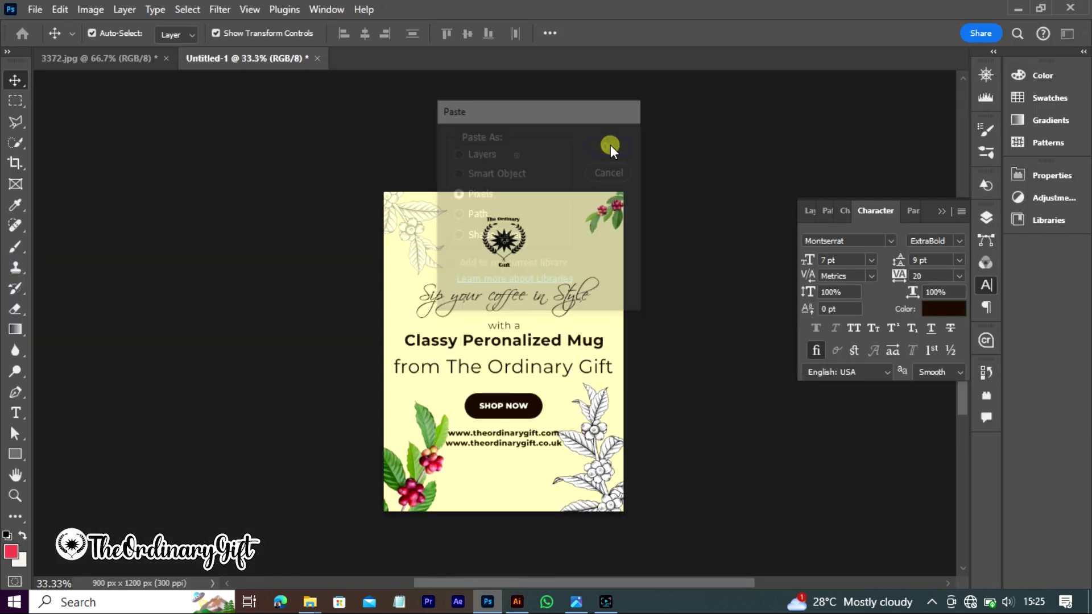
{"action": "left_click", "coordinate": [610, 145]}
{"action": "left_click", "coordinate": [891, 349]}
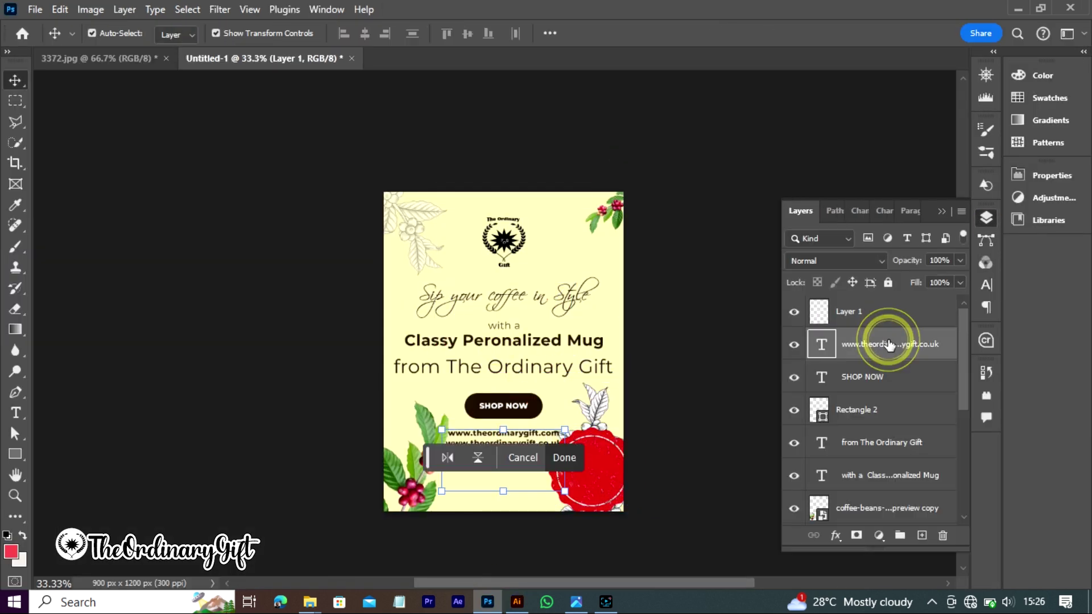
Select the red stamp layer and nudge it into the bottom-right corner
{"action": "left_click", "coordinate": [509, 306]}
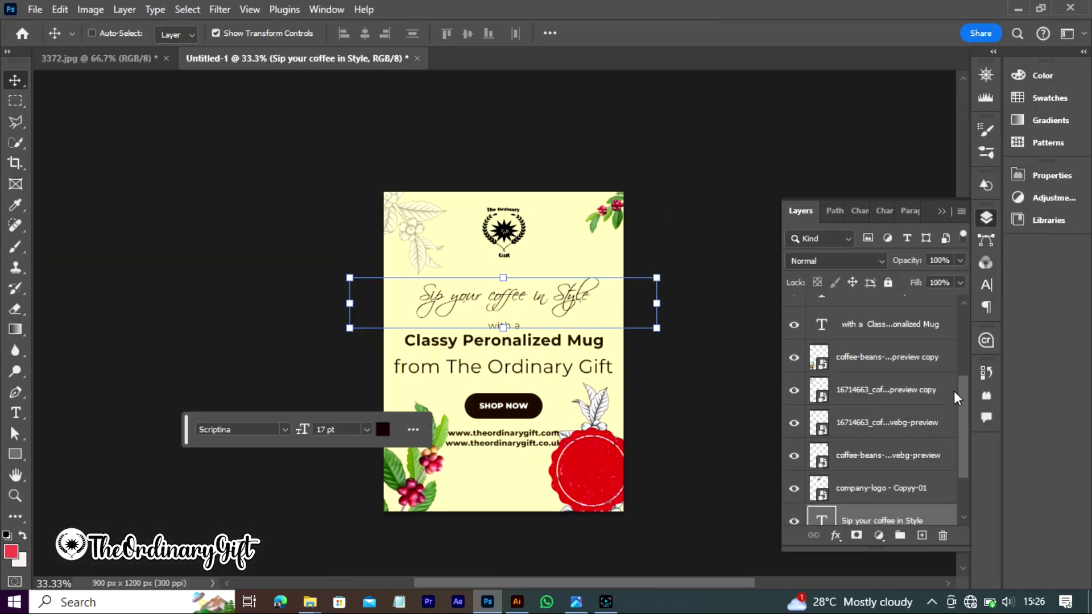
{"action": "scroll", "coordinate": [901, 444], "scroll_direction": "up", "scroll_amount": 2}
{"action": "left_click", "coordinate": [888, 369], "text": "ctrl"}
{"action": "left_click", "coordinate": [887, 304], "text": "shift"}
{"action": "scroll", "coordinate": [901, 398], "scroll_direction": "up", "scroll_amount": 1}
{"action": "left_click", "coordinate": [900, 369], "text": "ctrl"}
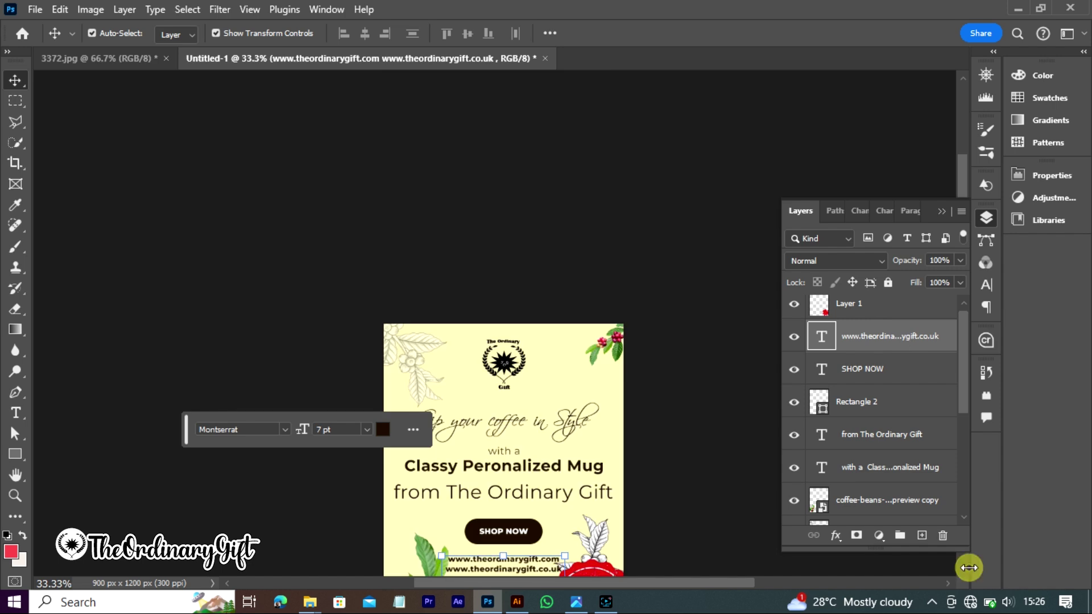
{"action": "left_click", "coordinate": [605, 531]}
{"action": "left_click", "coordinate": [411, 524]}
{"action": "scroll", "coordinate": [579, 453], "scroll_direction": "down", "scroll_amount": 2}
{"action": "left_click_drag", "start_coordinate": [584, 443], "coordinate": [579, 453]}
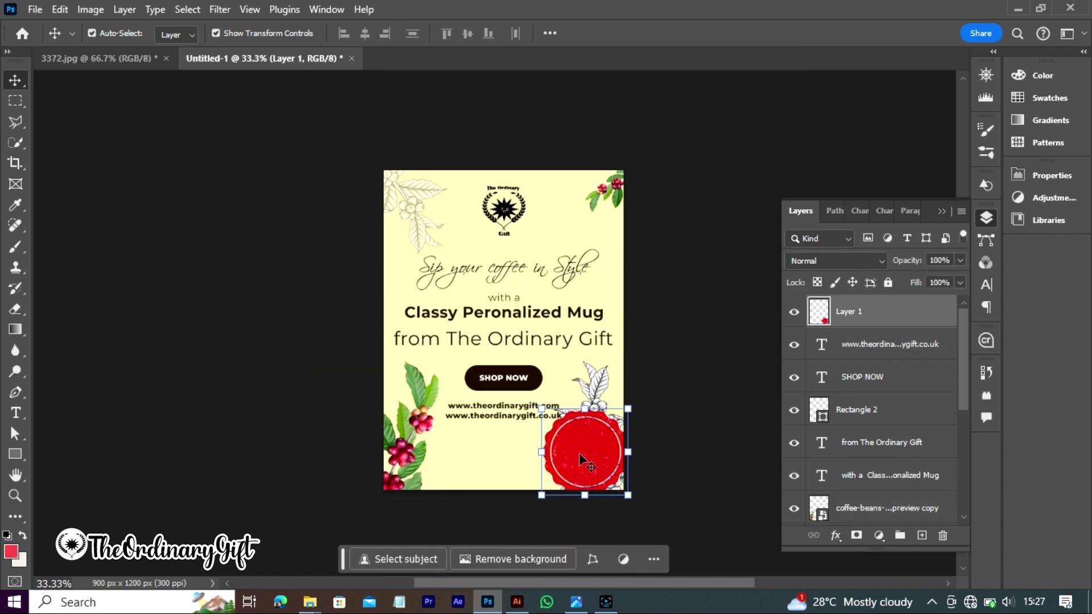
Add white '15% OFF' text on the stamp, with 15% at 21 pt and OFF at 12 pt
{"action": "left_click", "coordinate": [15, 414]}
{"action": "left_click_drag", "start_coordinate": [448, 445], "coordinate": [537, 513]}
{"action": "type", "text": "15%"}
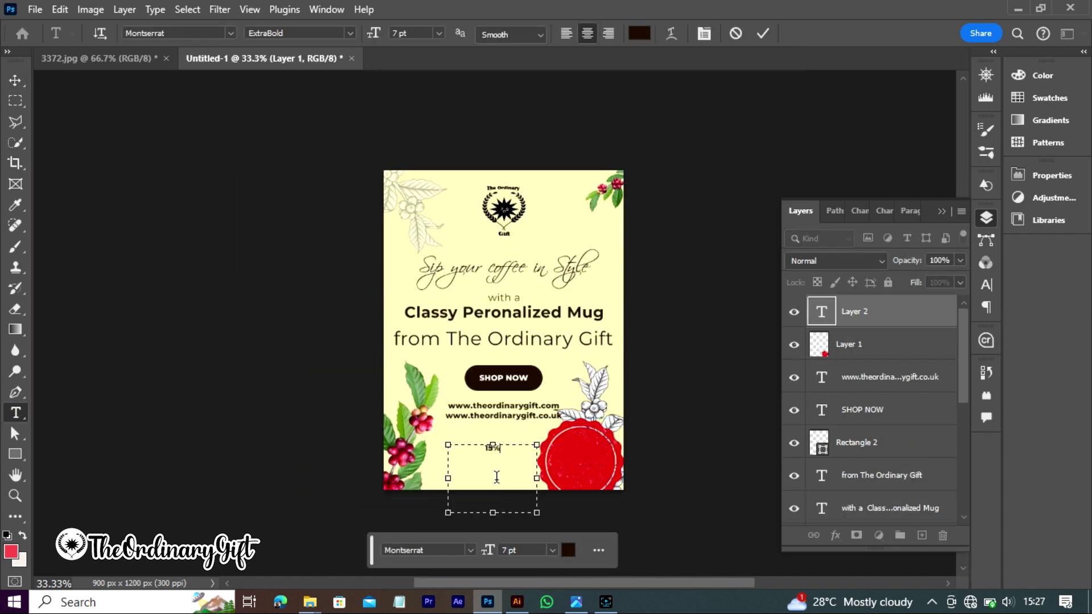
{"action": "left_click", "coordinate": [410, 33]}
{"action": "type", "text": "21"}
{"action": "left_click_drag", "start_coordinate": [478, 468], "coordinate": [582, 460]}
{"action": "left_click", "coordinate": [409, 33]}
{"action": "type", "text": "12"}
{"action": "left_click", "coordinate": [986, 285]}
{"action": "left_click", "coordinate": [639, 33]}
{"action": "left_click", "coordinate": [1024, 182]}
{"action": "left_click", "coordinate": [15, 80]}
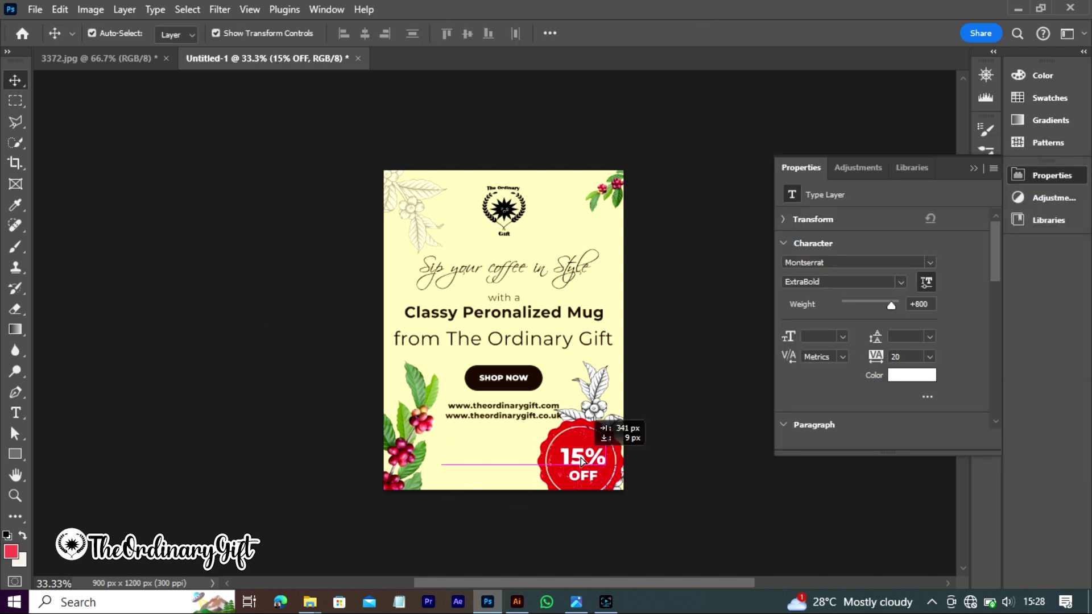
{"action": "left_click", "coordinate": [603, 392]}
Rotate the coffee-bean graphic and scale it up to about 104%
{"action": "left_click", "coordinate": [987, 218]}
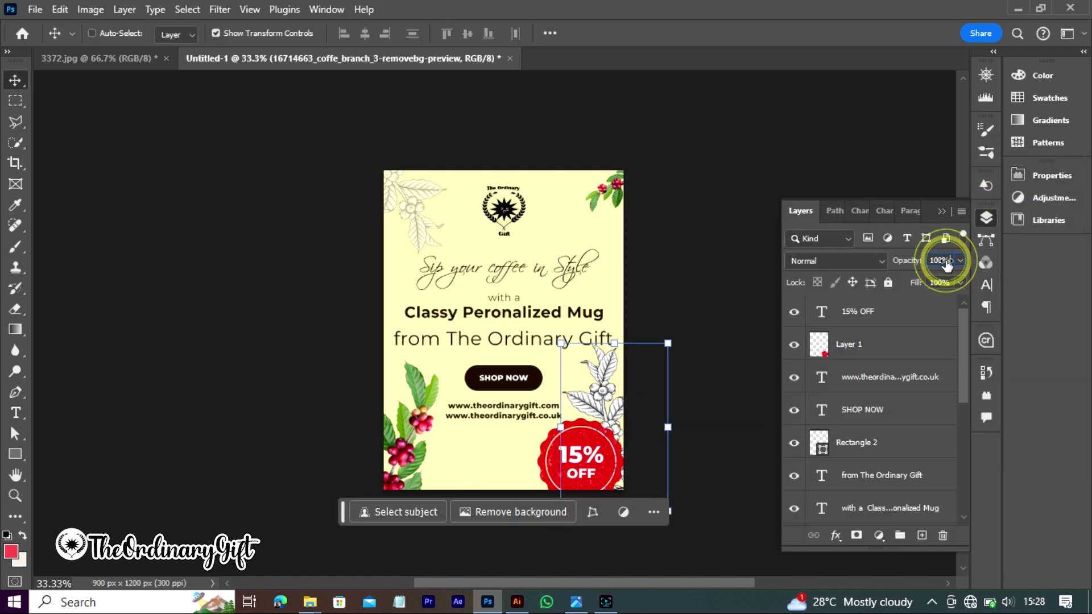
{"action": "left_click", "coordinate": [607, 197]}
{"action": "key", "text": "ctrl+t"}
{"action": "mouse_move", "coordinate": [674, 219]}
{"action": "left_mouse_down"}
{"action": "mouse_move", "coordinate": [686, 171]}
{"action": "mouse_move", "coordinate": [691, 219]}
{"action": "left_mouse_up"}
{"action": "left_click_drag", "start_coordinate": [585, 97], "coordinate": [476, 111]}
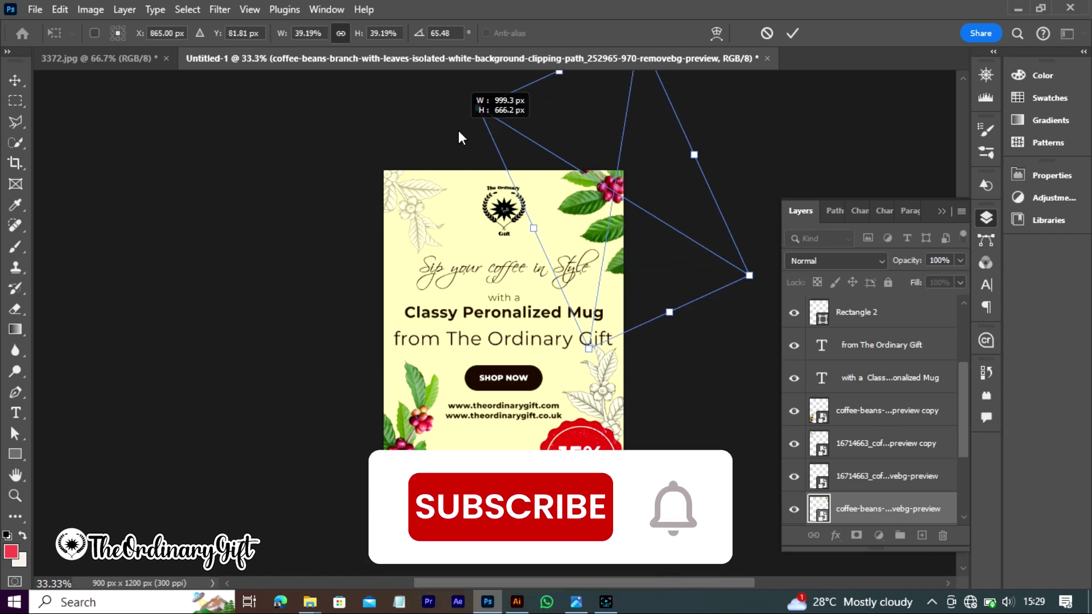
{"action": "key", "text": "Return"}
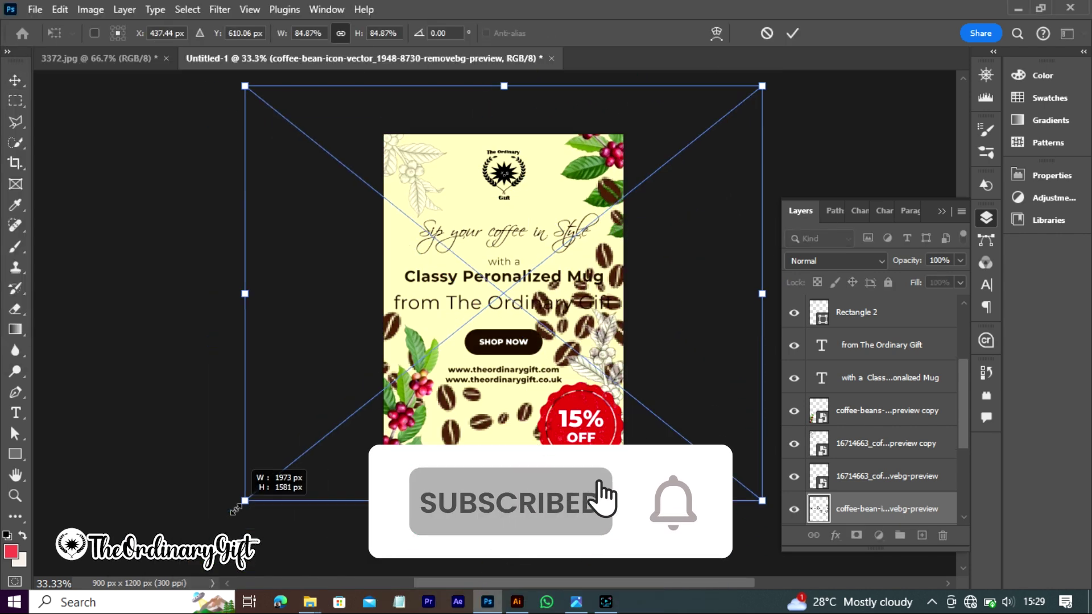
{"action": "key", "text": "Return"}
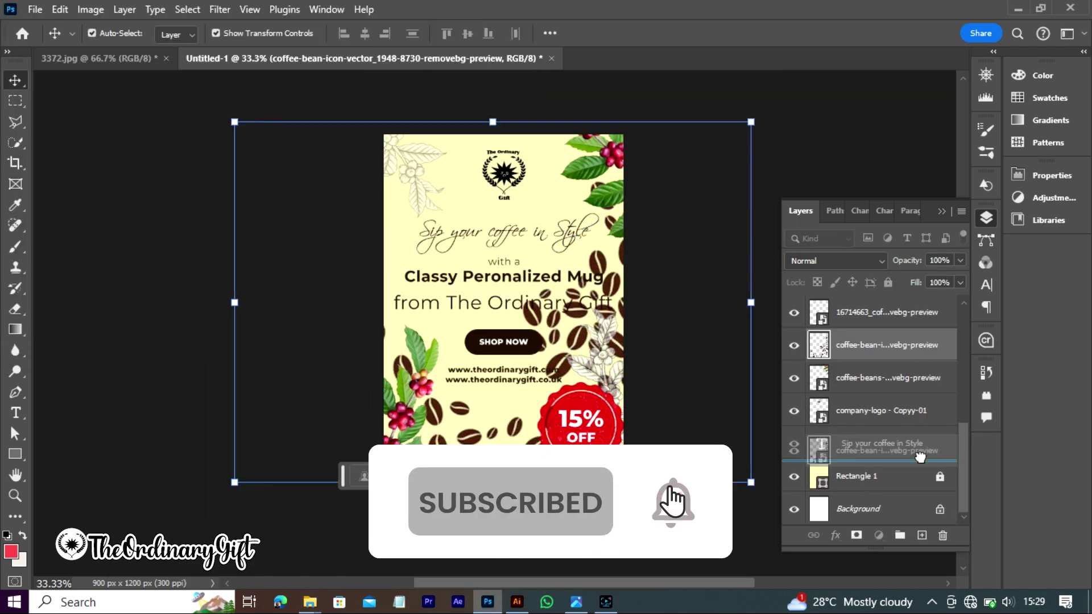
{"action": "key", "text": "ctrl+t"}
{"action": "left_click_drag", "start_coordinate": [751, 122], "coordinate": [842, 63]}
{"action": "left_click", "coordinate": [542, 549]}
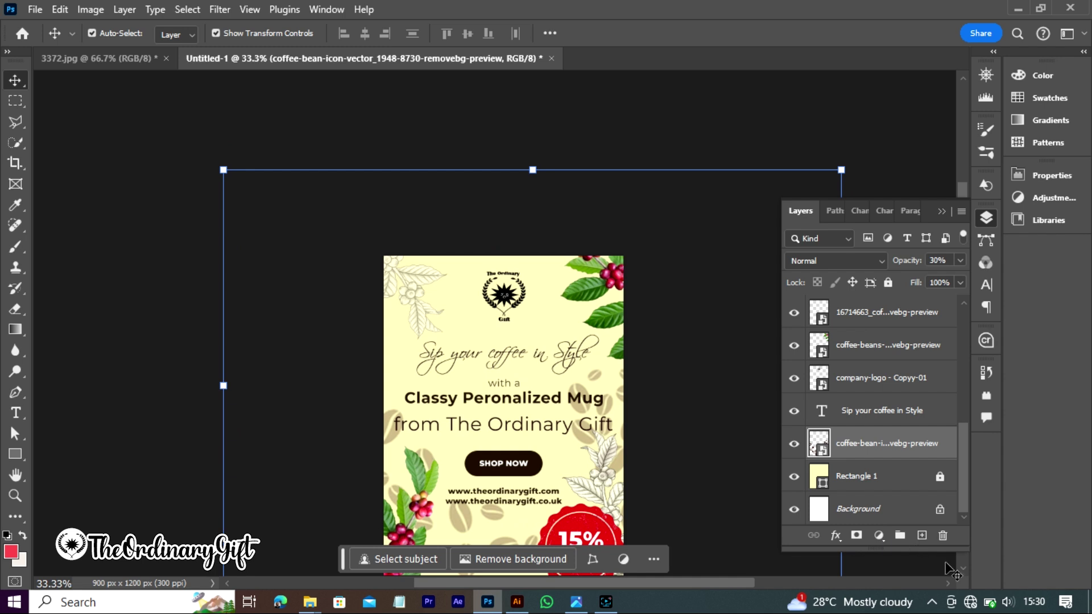
{"action": "left_click", "coordinate": [963, 569]}
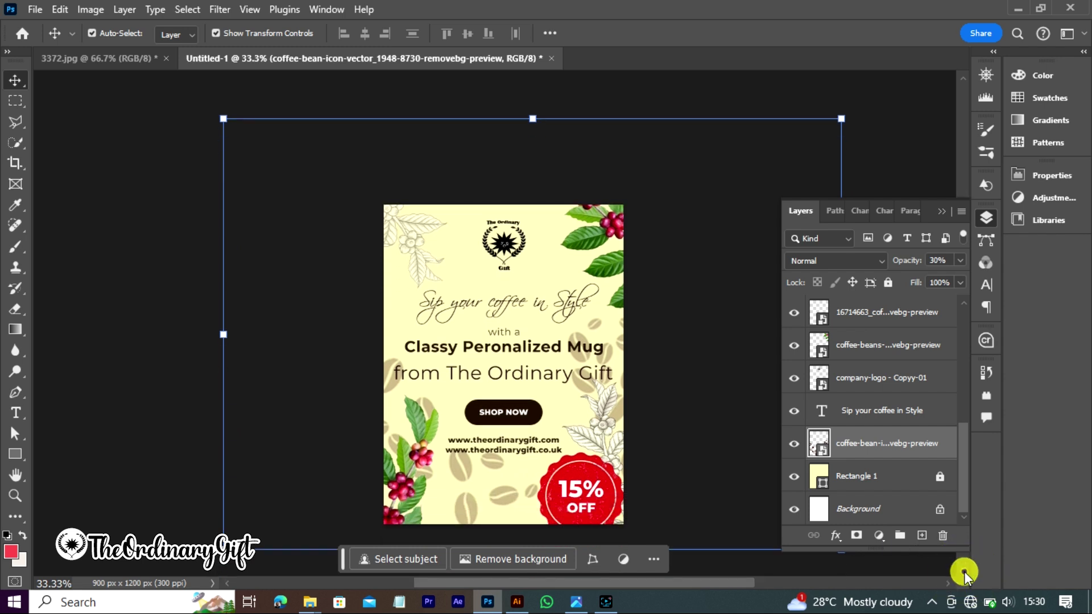
{"action": "left_click", "coordinate": [168, 400]}
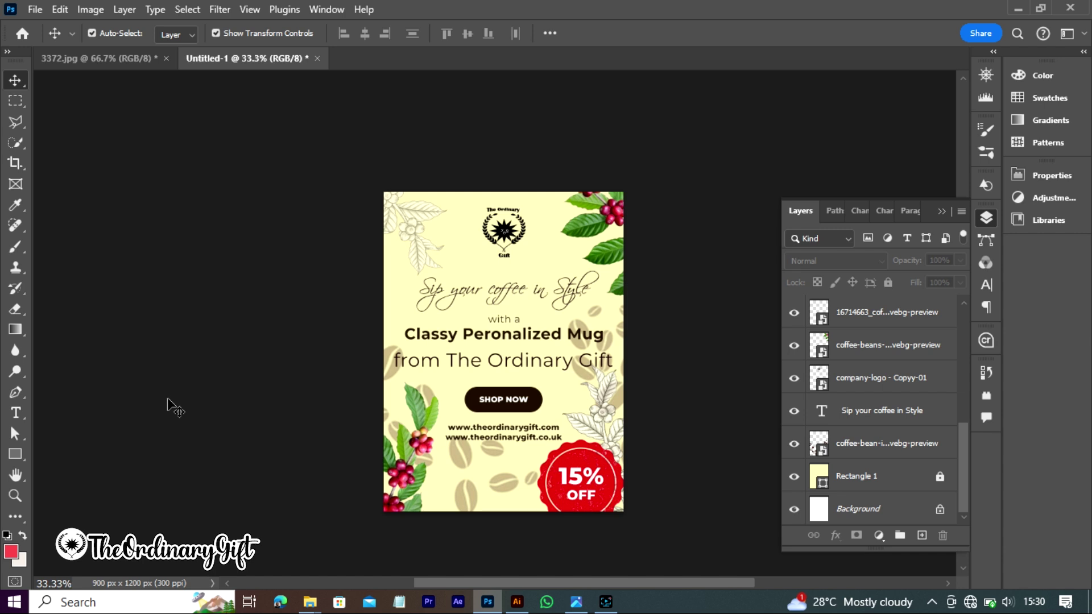
{"action": "left_click", "coordinate": [114, 64]}
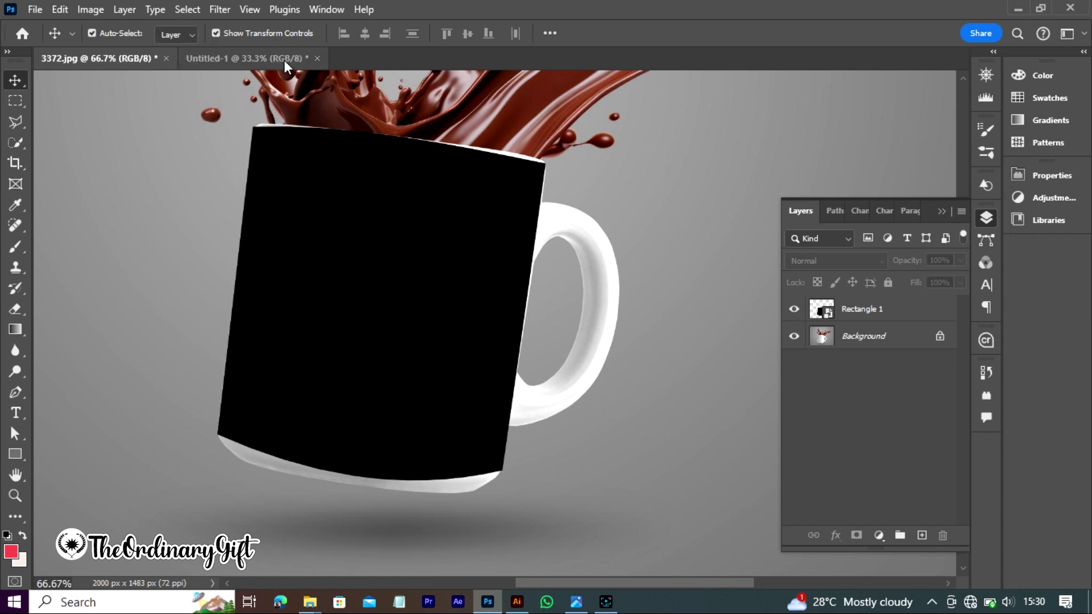
{"action": "left_click", "coordinate": [270, 60]}
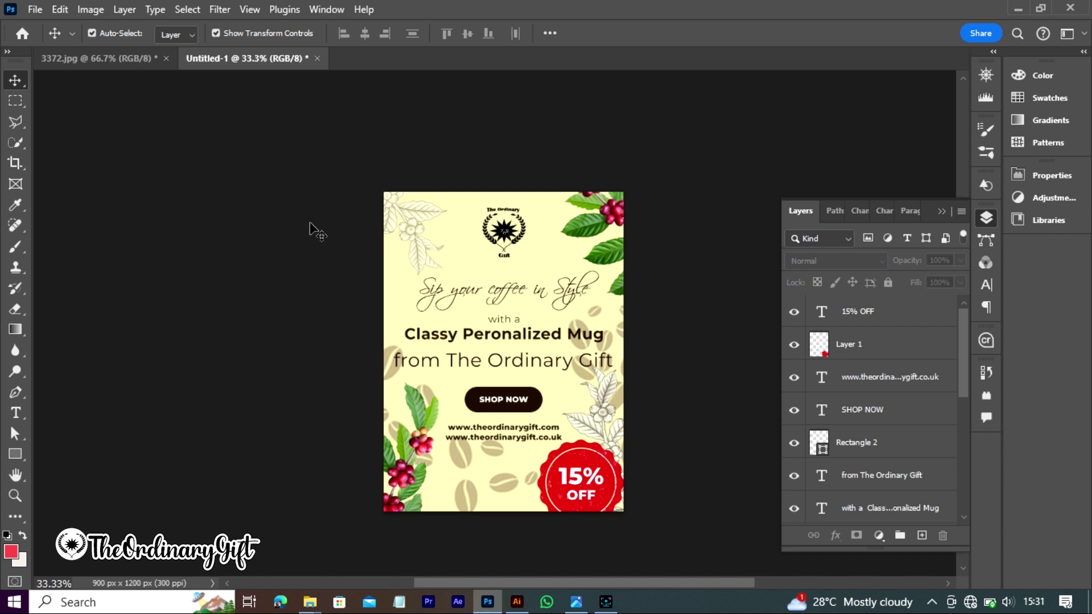
{"action": "left_click", "coordinate": [110, 57]}
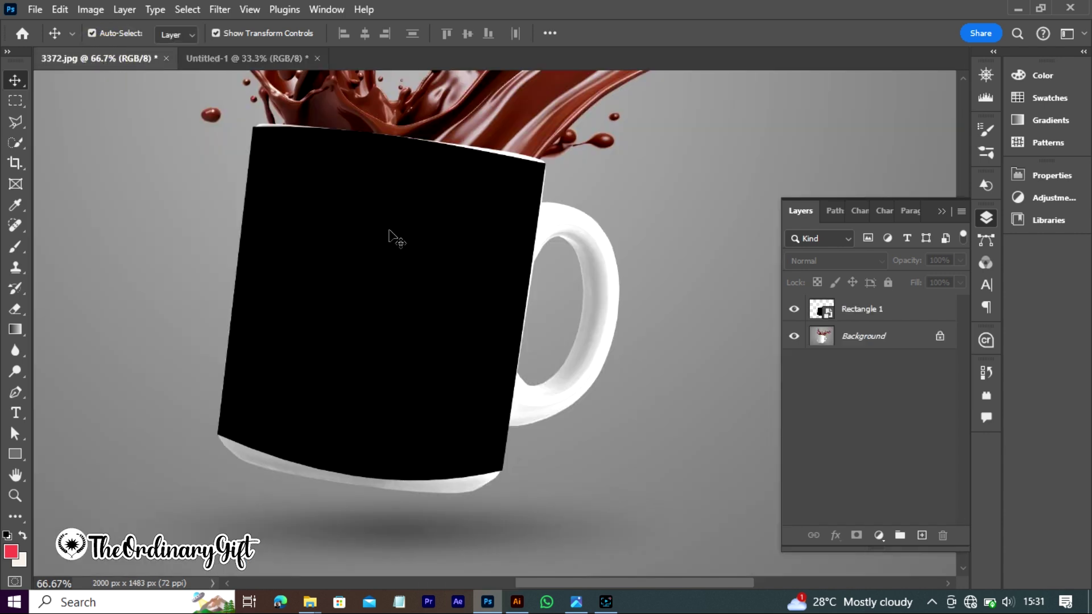
{"action": "left_click", "coordinate": [392, 236]}
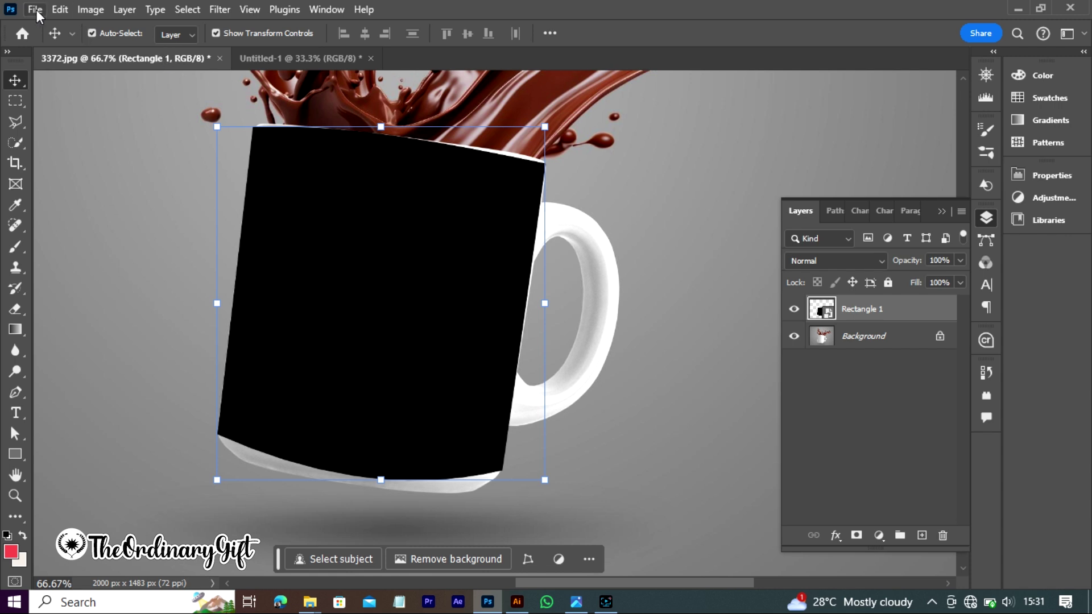
{"action": "left_click", "coordinate": [285, 57]}
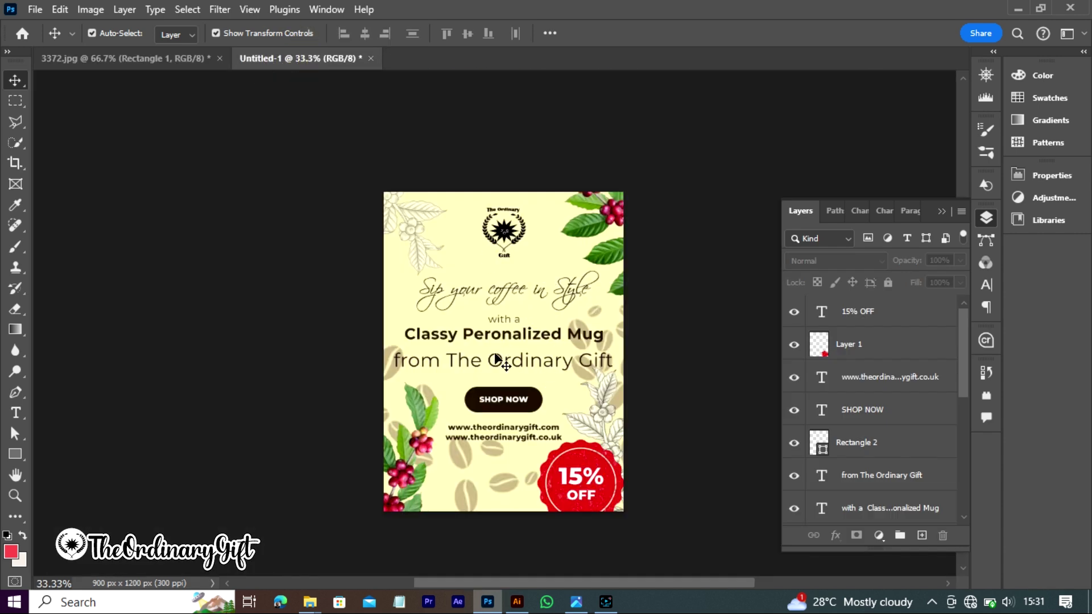
{"action": "left_click", "coordinate": [132, 62]}
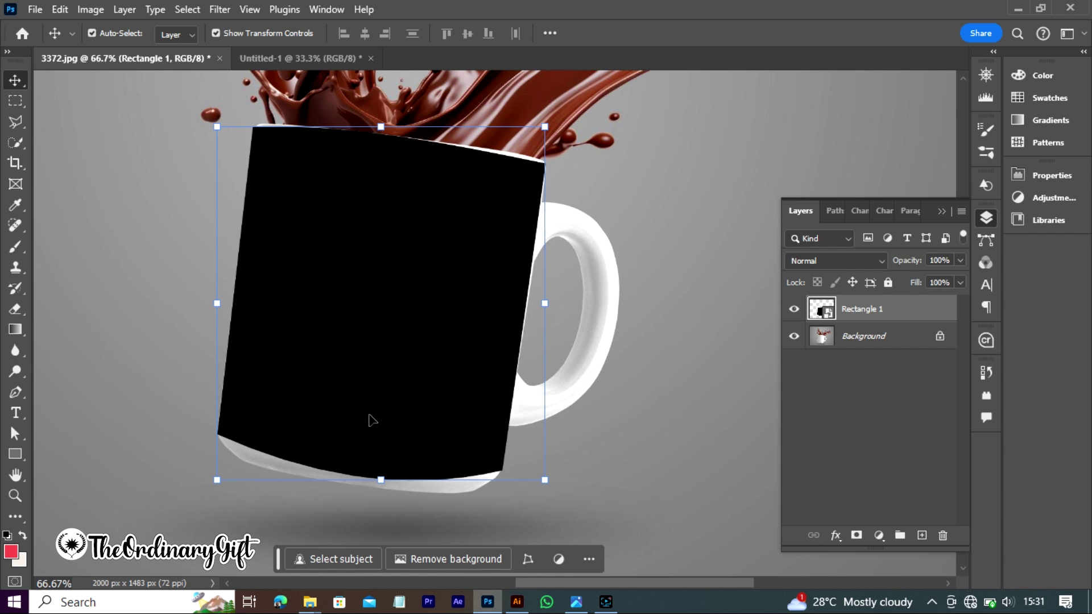
{"action": "left_click", "coordinate": [307, 58]}
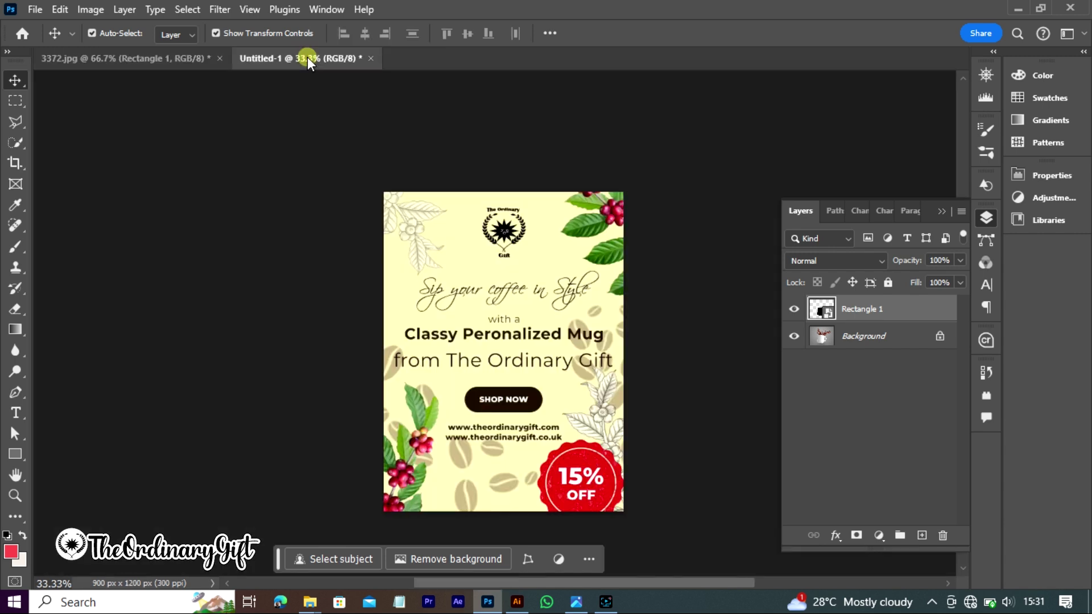
Save the flyer as design.psd in Desktop > Branding, accepting the format options
{"action": "key", "text": "ctrl+s"}
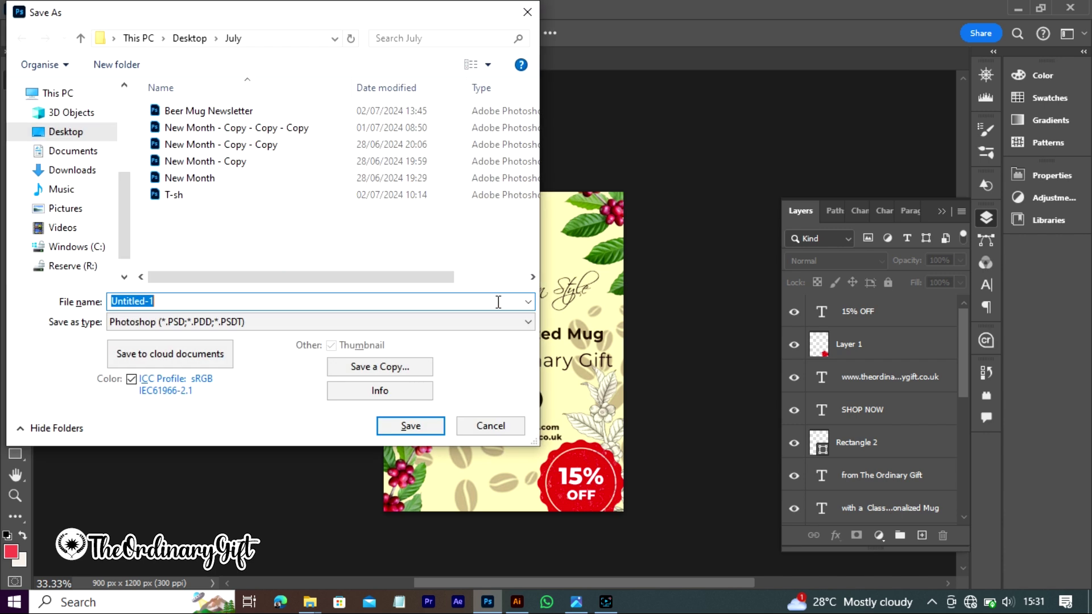
{"action": "left_click", "coordinate": [197, 45]}
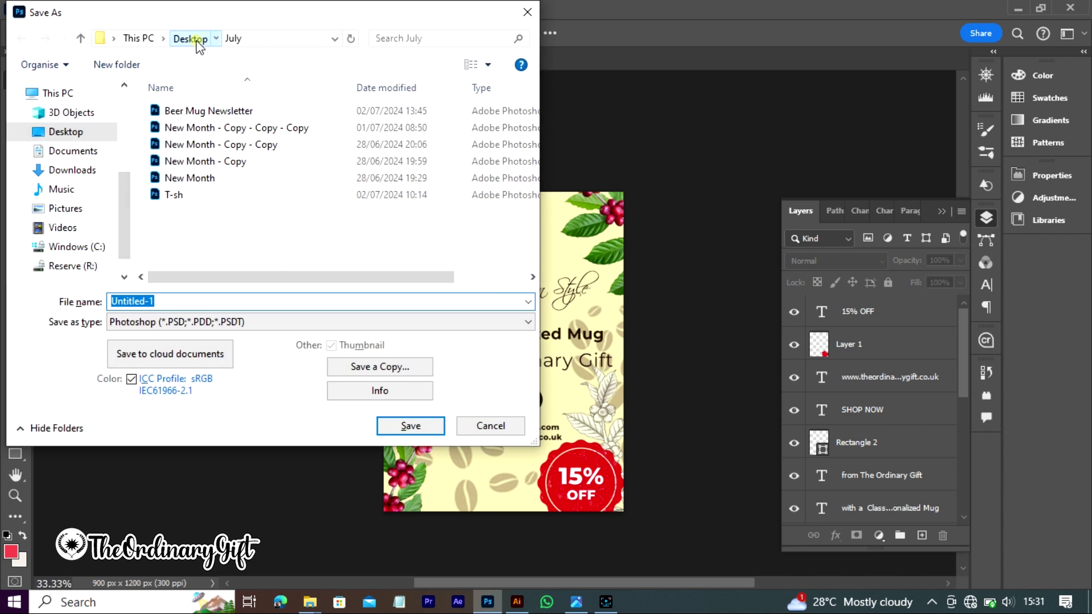
{"action": "double_click", "coordinate": [302, 108]}
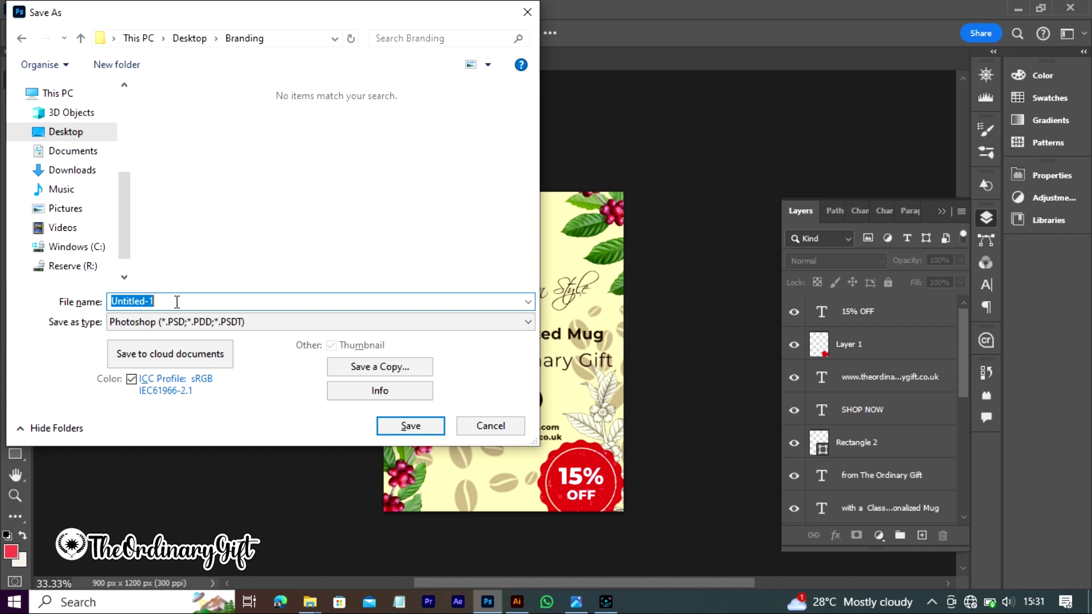
{"action": "type", "text": "design"}
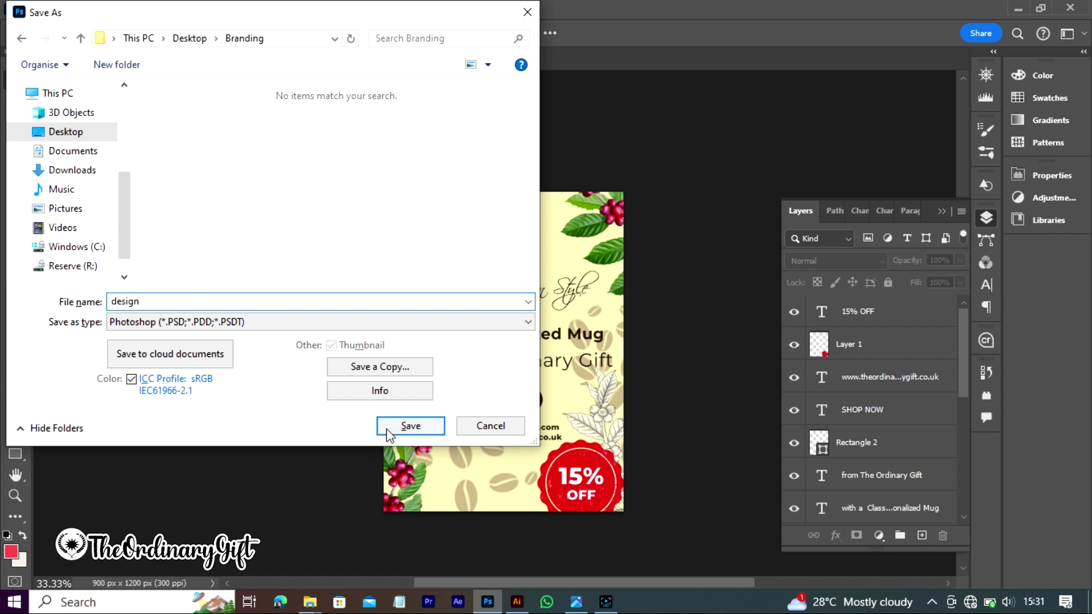
{"action": "left_click", "coordinate": [411, 426]}
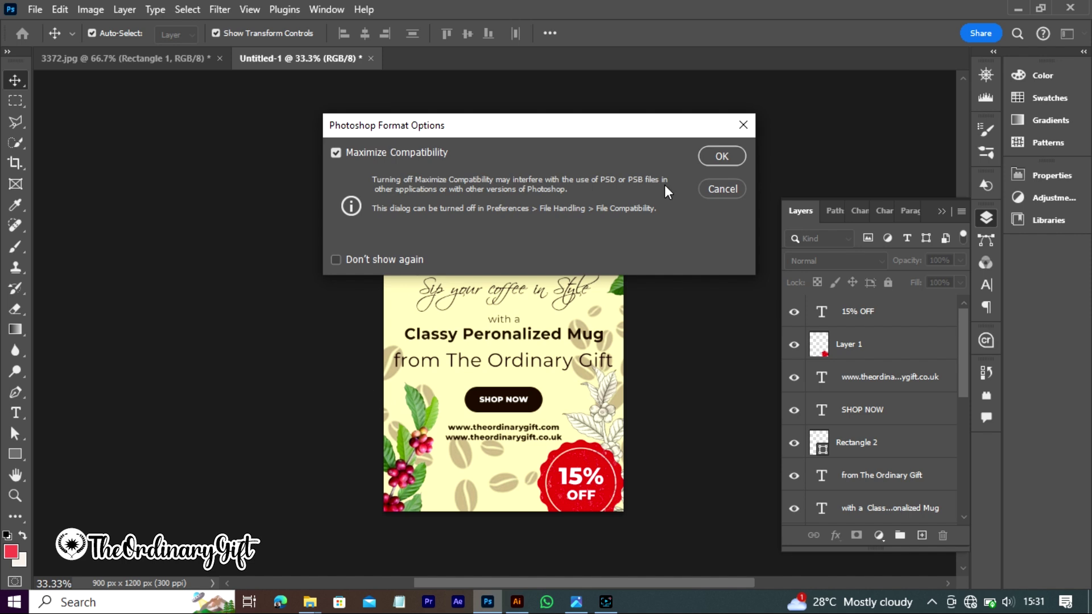
{"action": "left_click", "coordinate": [727, 157]}
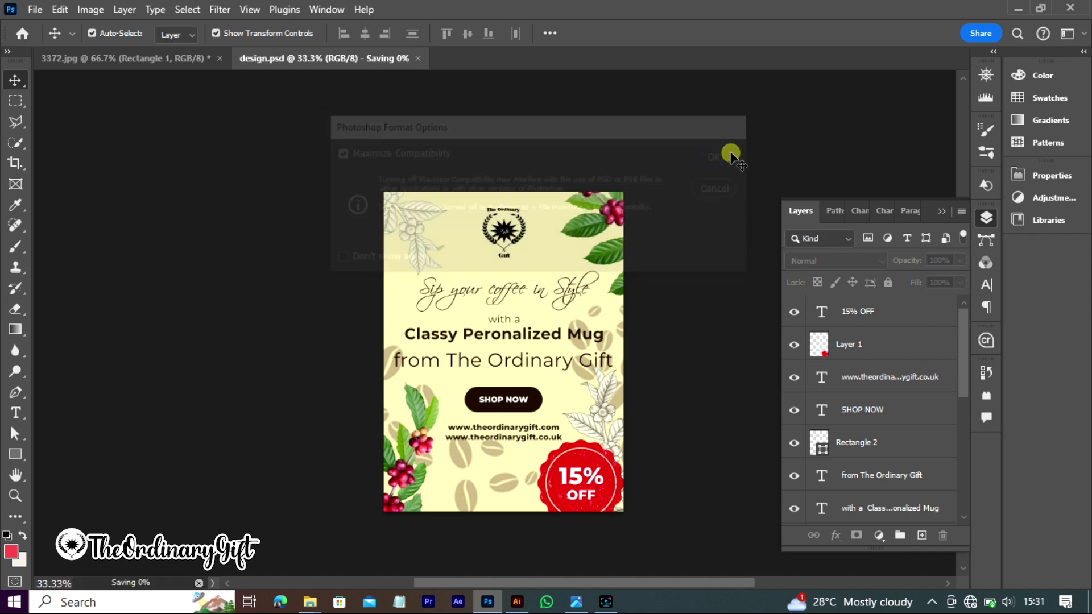
Export the flyer with Export As as a PNG named design into Desktop > Branding
{"action": "left_click", "coordinate": [36, 10]}
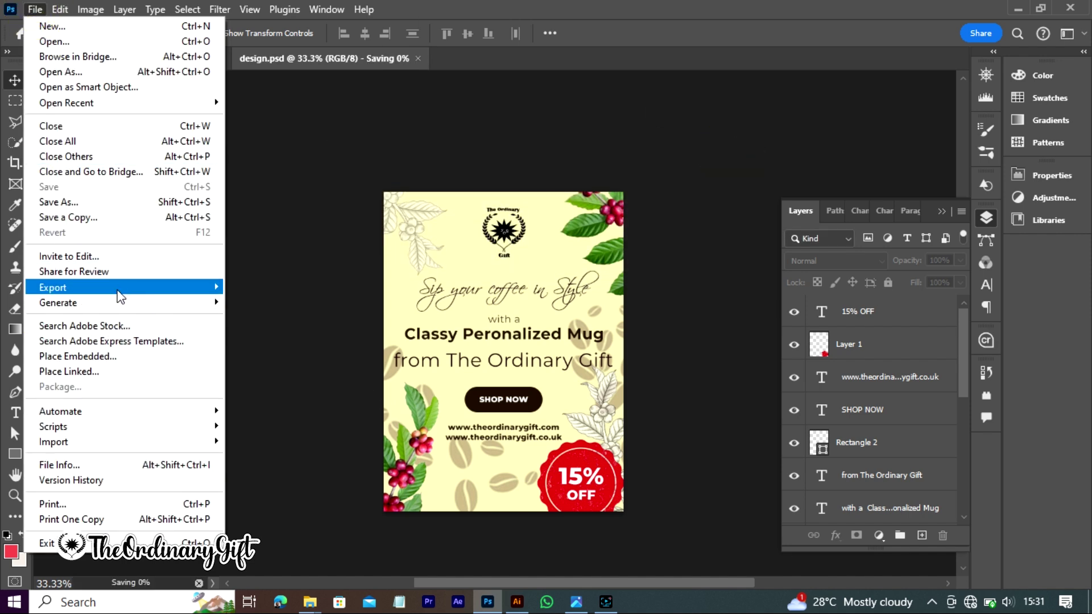
{"action": "mouse_move", "coordinate": [120, 296]}
{"action": "left_click", "coordinate": [291, 302]}
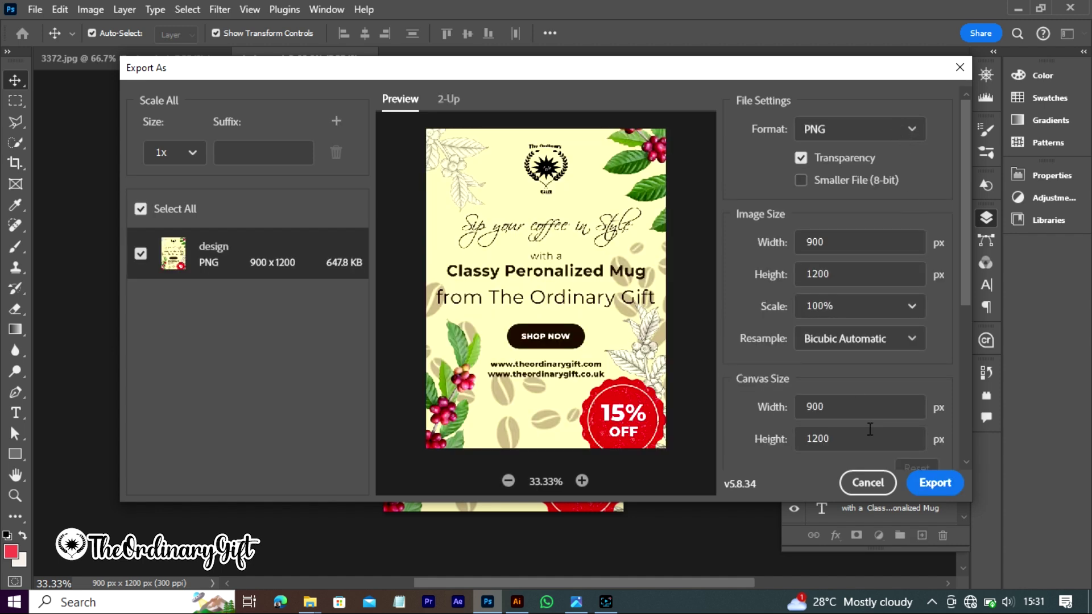
{"action": "left_click", "coordinate": [925, 483]}
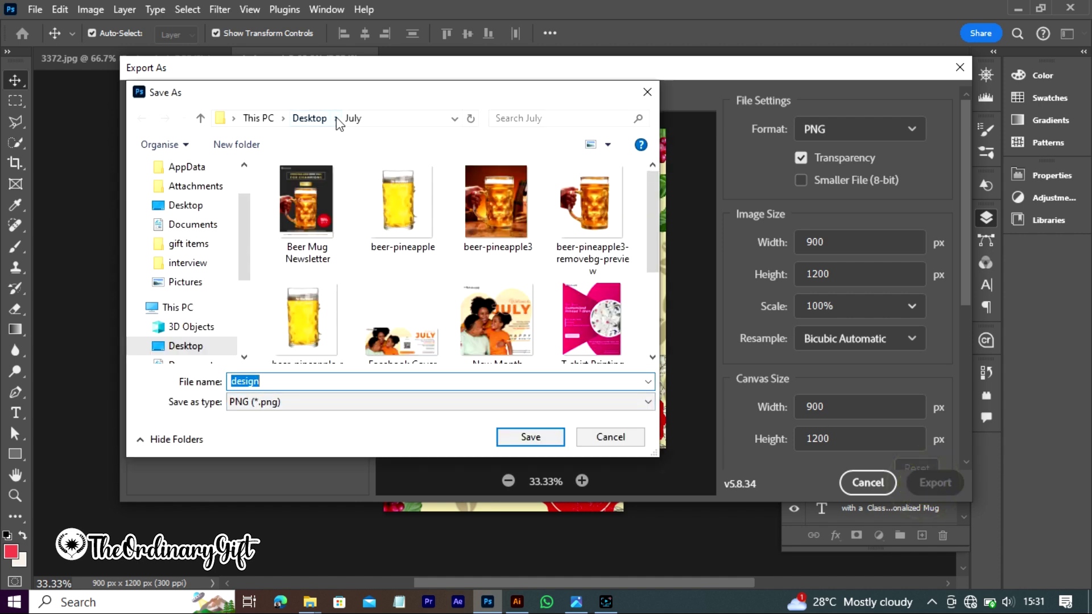
{"action": "left_click", "coordinate": [337, 119]}
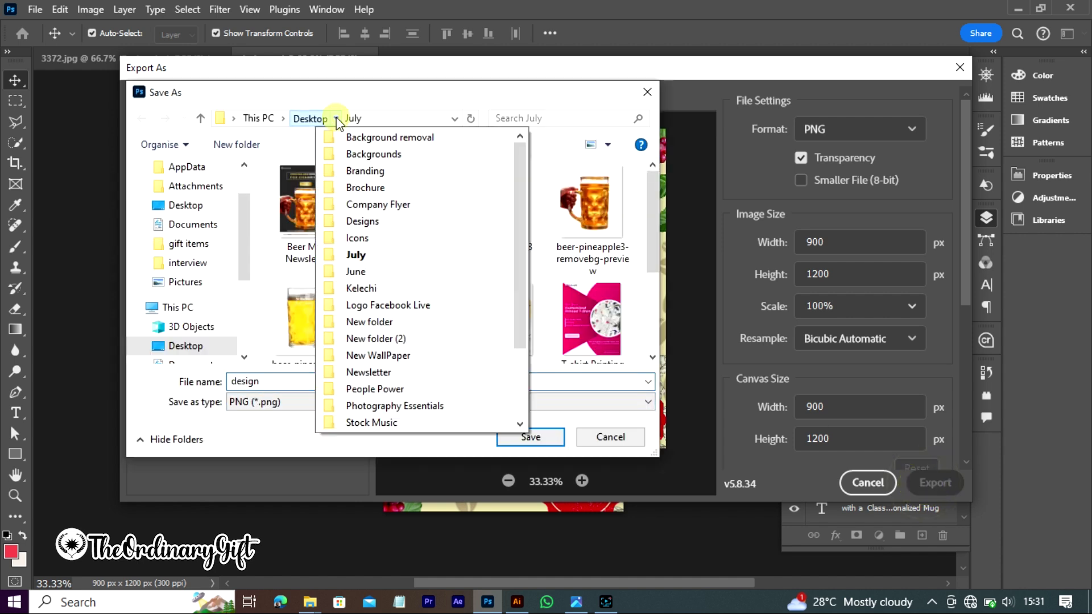
{"action": "left_click", "coordinate": [364, 170]}
{"action": "left_click", "coordinate": [531, 438]}
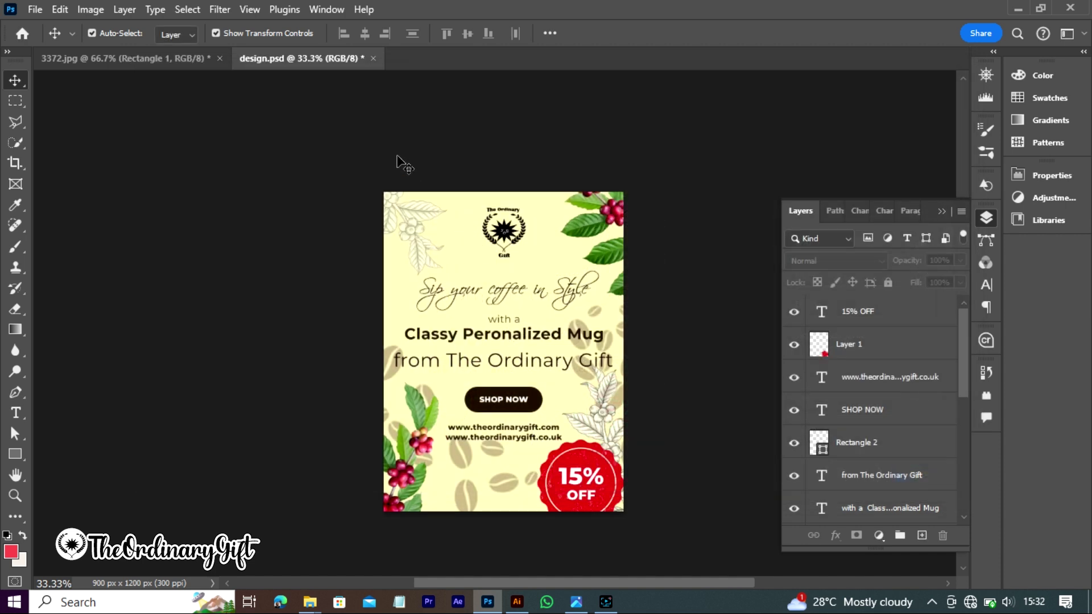
Go to the 3372.jpg mockup and open the Rectangle 1 smart object's contents
{"action": "left_click", "coordinate": [185, 59]}
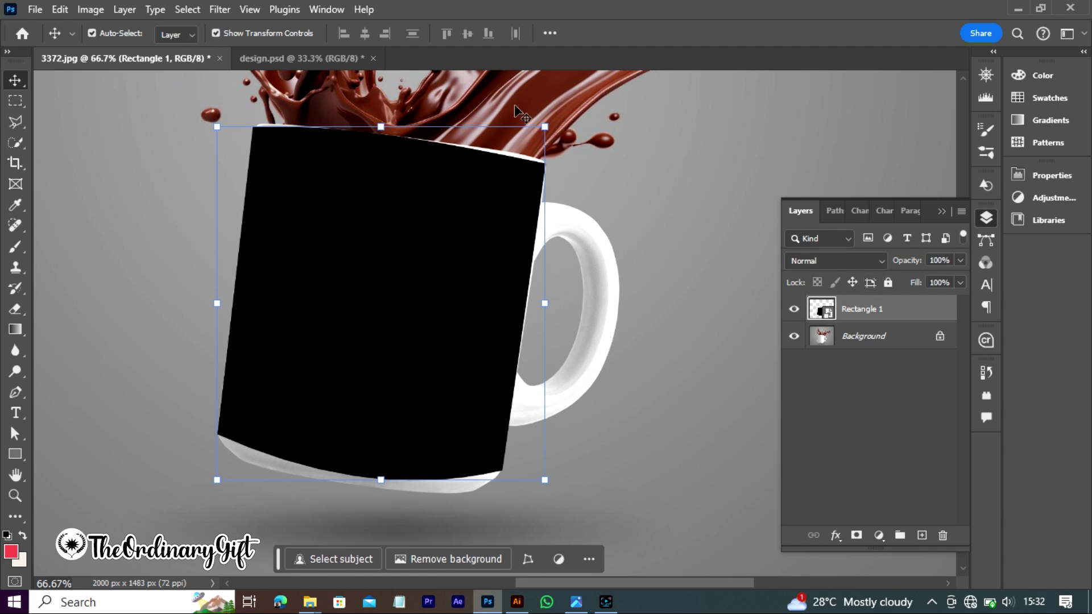
{"action": "left_click", "coordinate": [284, 59]}
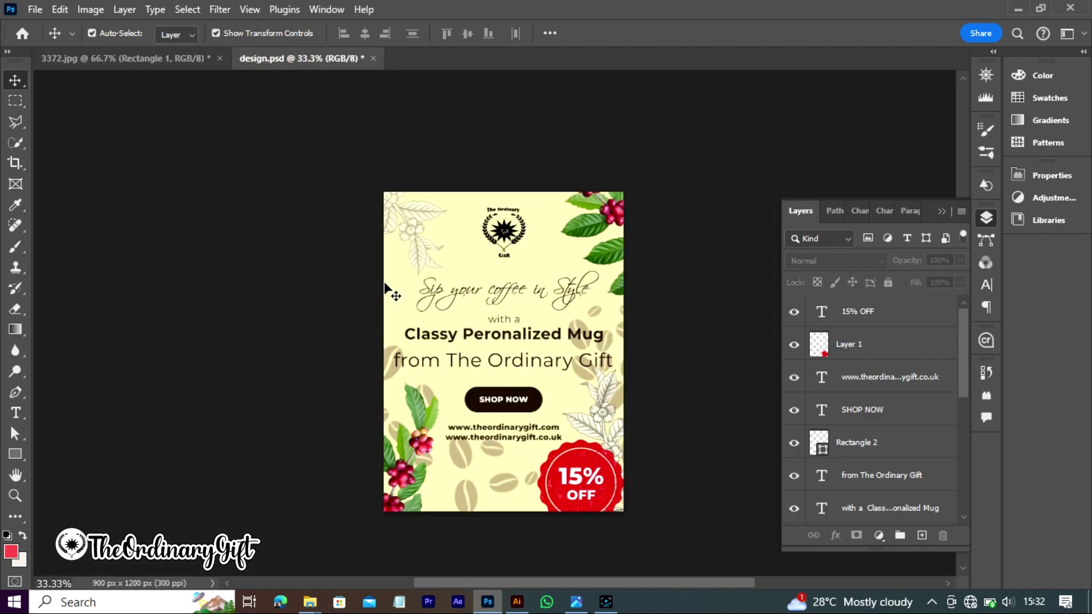
{"action": "left_click", "coordinate": [150, 58]}
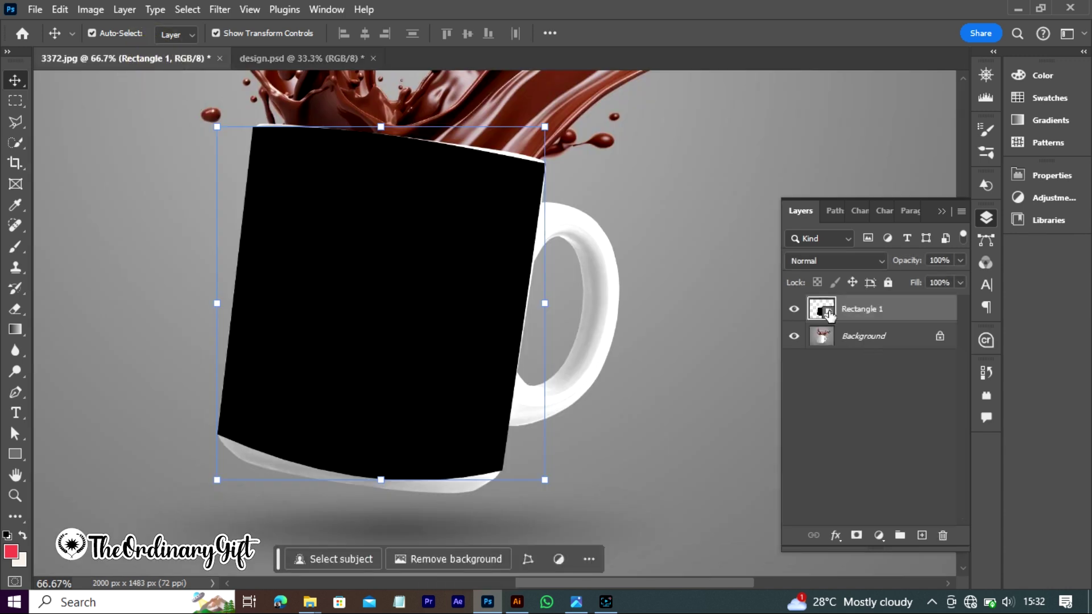
{"action": "double_click", "coordinate": [828, 315]}
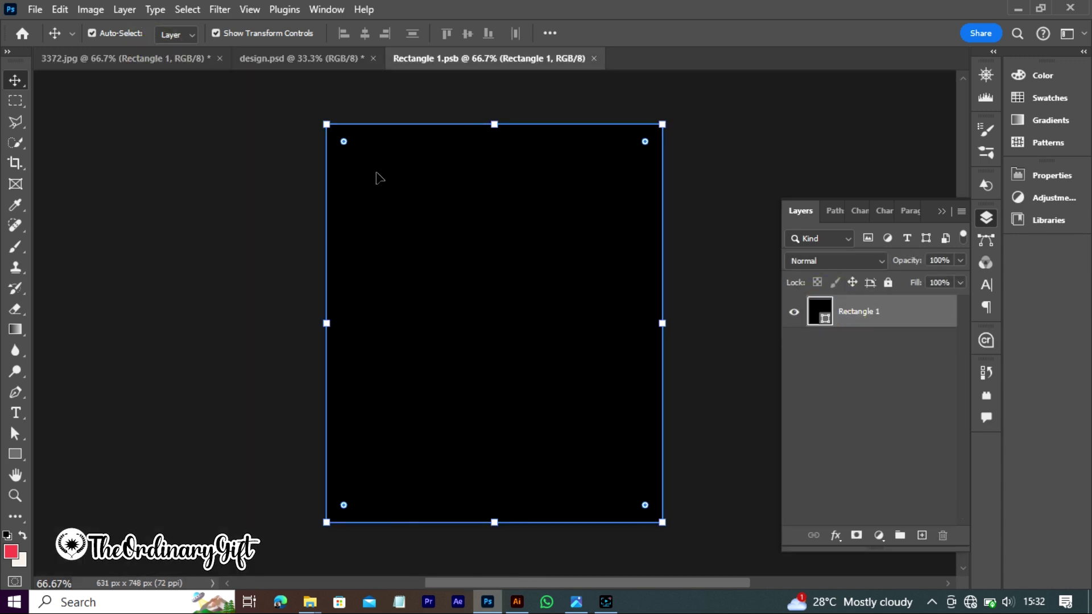
Use Place Embedded to pick the exported design PNG from Branding
{"action": "left_click", "coordinate": [35, 10]}
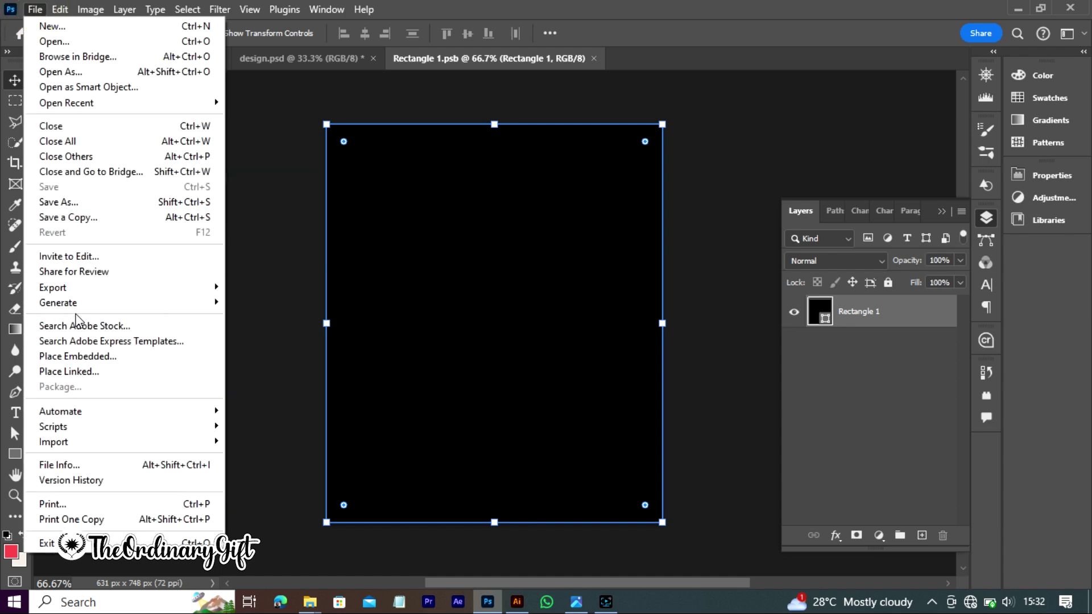
{"action": "left_click", "coordinate": [82, 356]}
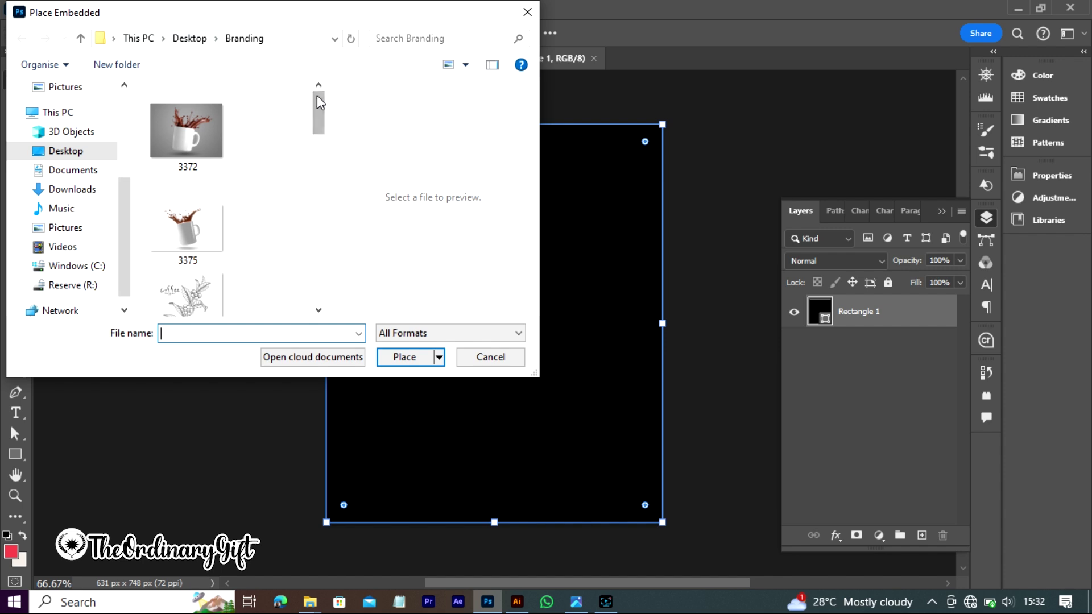
{"action": "left_click_drag", "start_coordinate": [321, 101], "coordinate": [331, 333]}
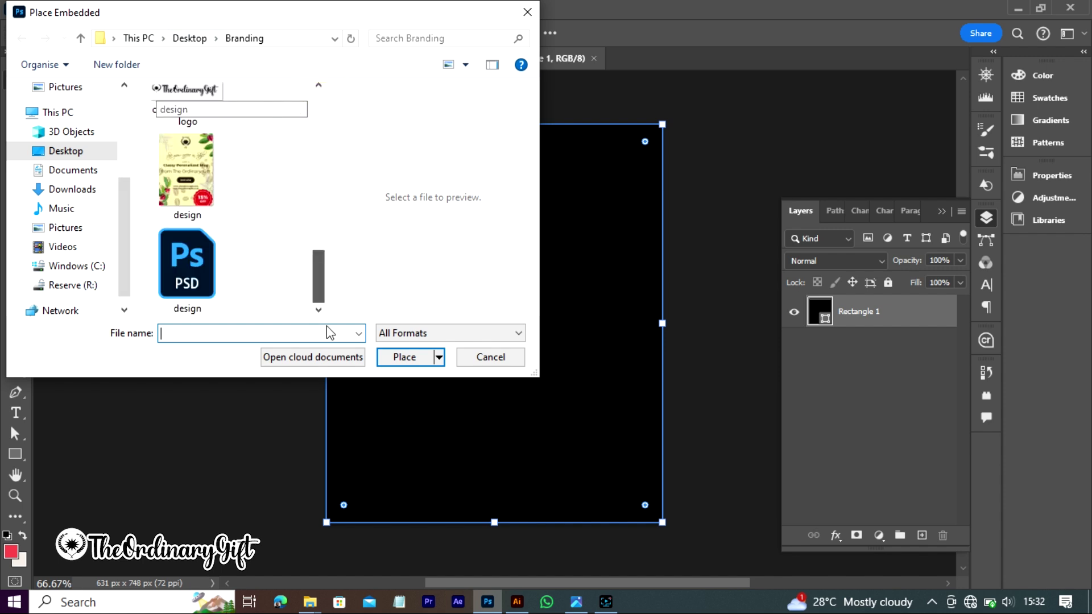
{"action": "left_click", "coordinate": [188, 171]}
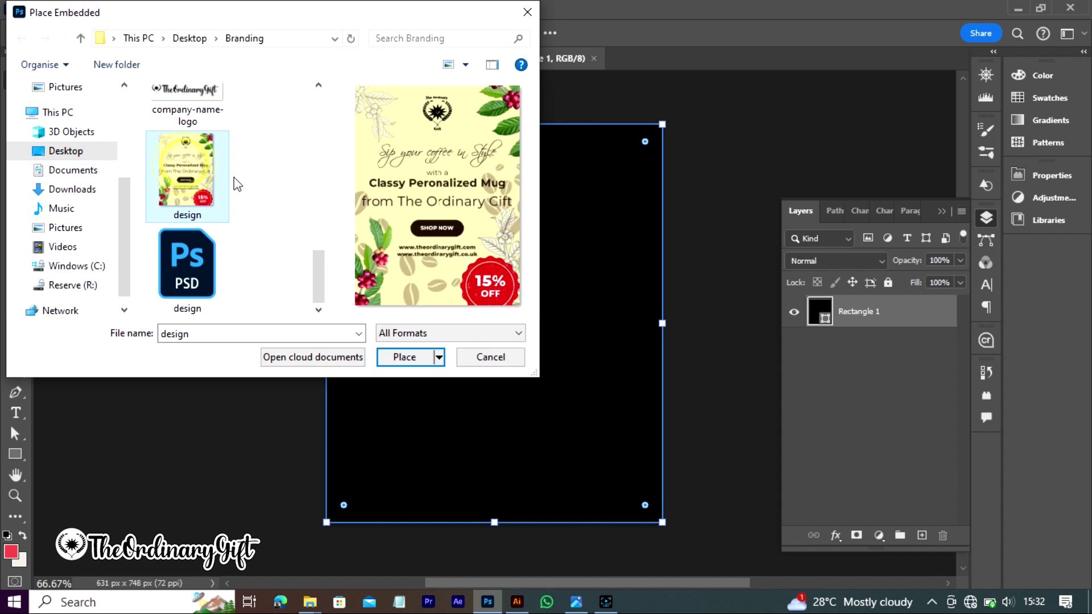
Place the design and scale it to about 290% so it covers the Rectangle 1 canvas
{"action": "left_click", "coordinate": [405, 356]}
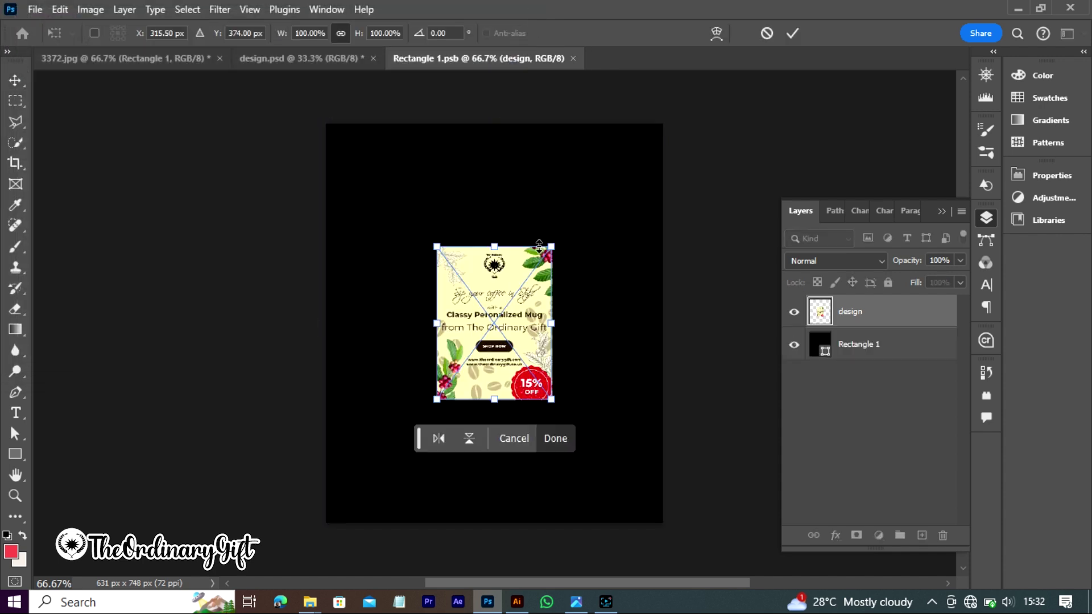
{"action": "left_click_drag", "start_coordinate": [551, 245], "coordinate": [655, 108]}
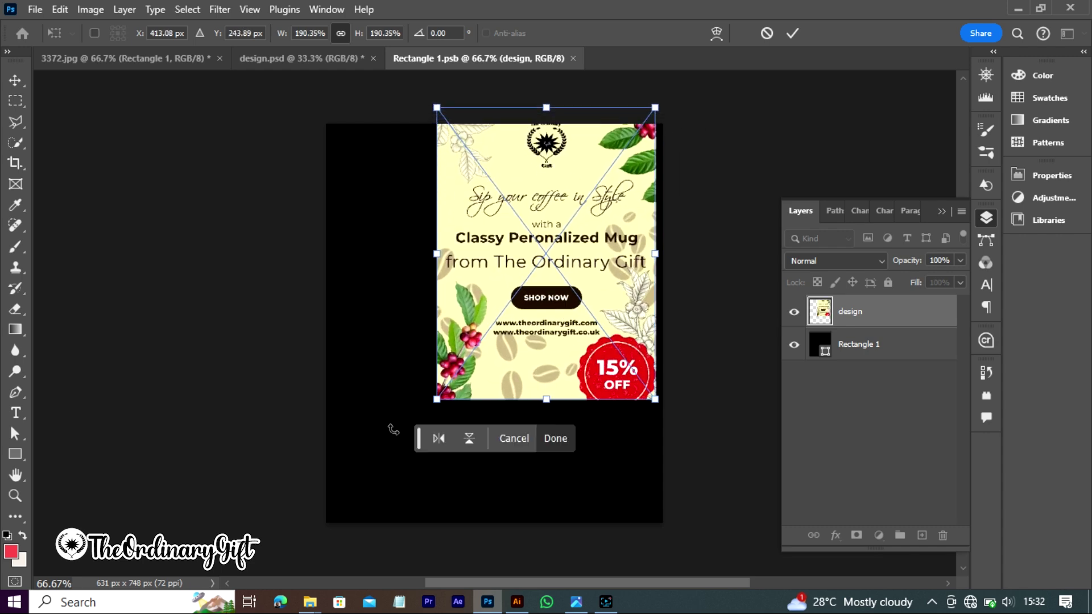
{"action": "left_click_drag", "start_coordinate": [436, 399], "coordinate": [308, 536]}
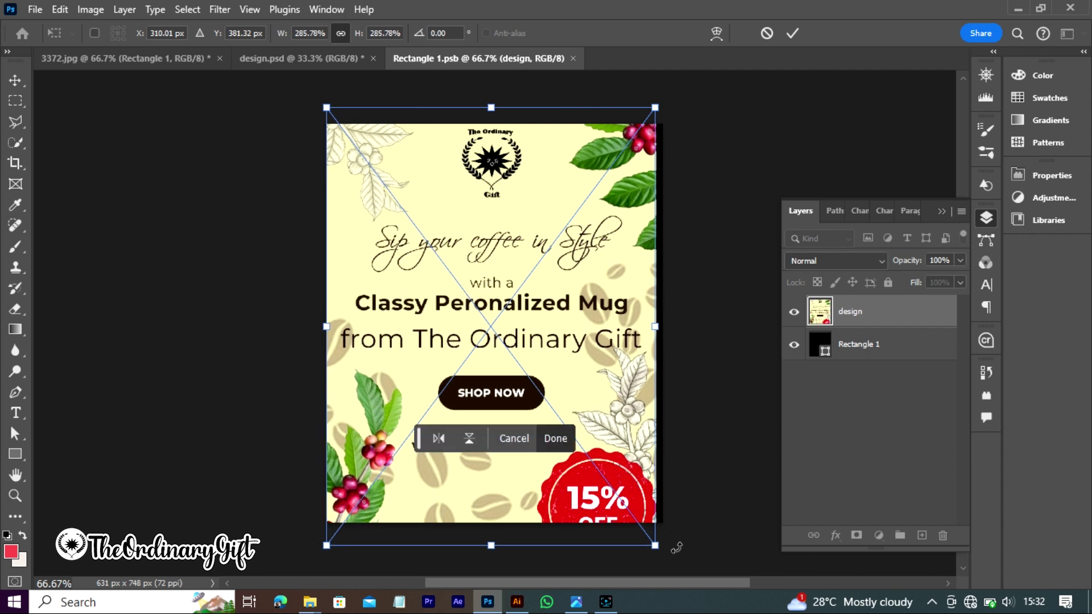
{"action": "mouse_move", "coordinate": [655, 546]}
{"action": "left_mouse_down"}
{"action": "mouse_move", "coordinate": [670, 555]}
{"action": "mouse_move", "coordinate": [673, 534]}
{"action": "left_mouse_up"}
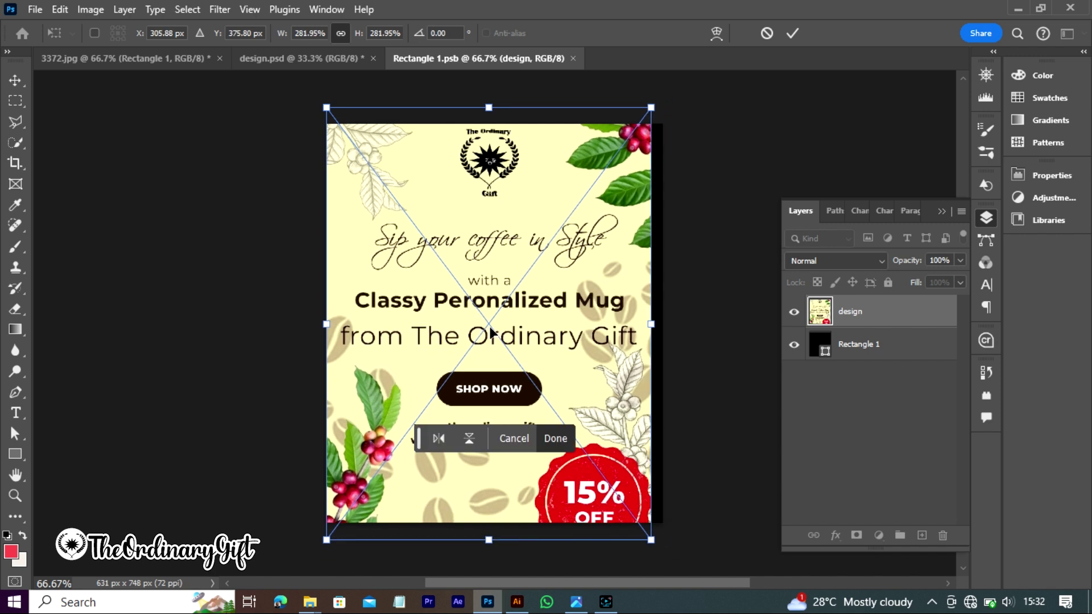
{"action": "mouse_move", "coordinate": [491, 331]}
{"action": "left_mouse_down"}
{"action": "mouse_move", "coordinate": [498, 336]}
{"action": "mouse_move", "coordinate": [489, 319]}
{"action": "mouse_move", "coordinate": [500, 327]}
{"action": "left_mouse_up"}
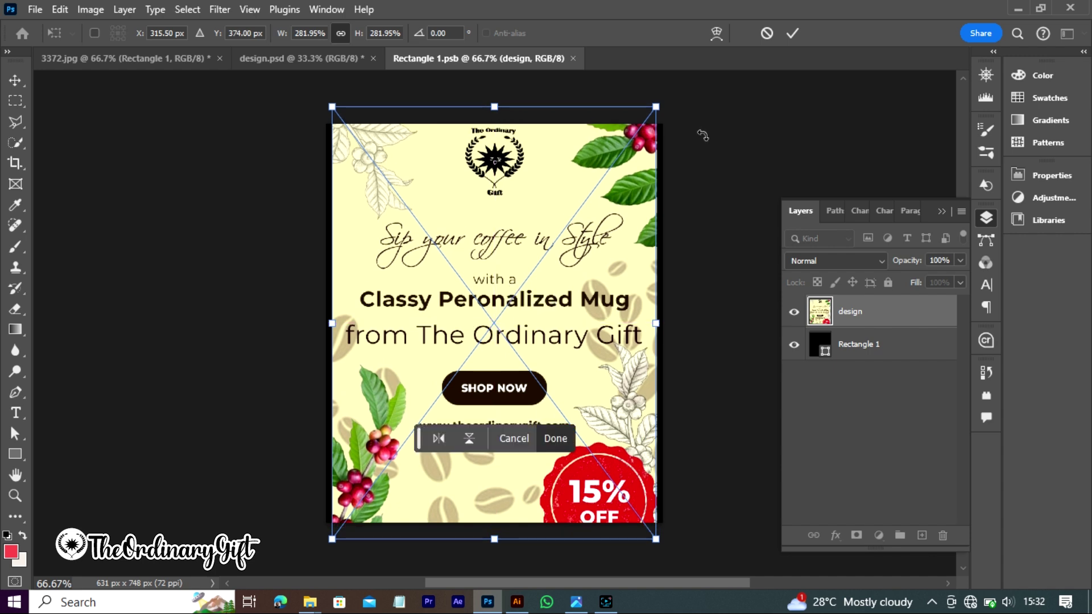
{"action": "left_click_drag", "start_coordinate": [656, 106], "coordinate": [661, 100]}
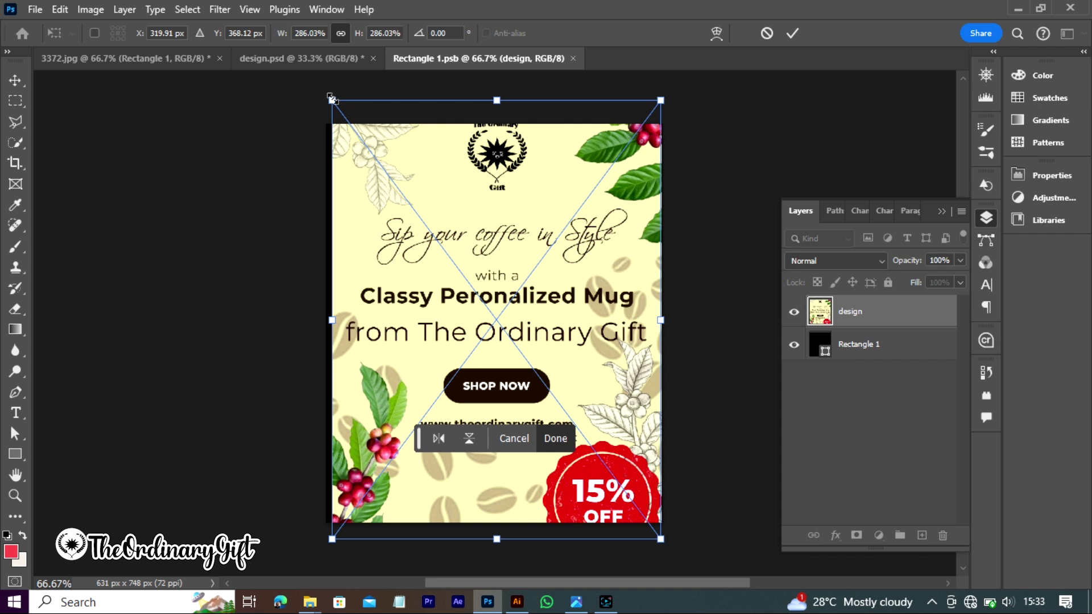
{"action": "left_click_drag", "start_coordinate": [332, 100], "coordinate": [319, 96]}
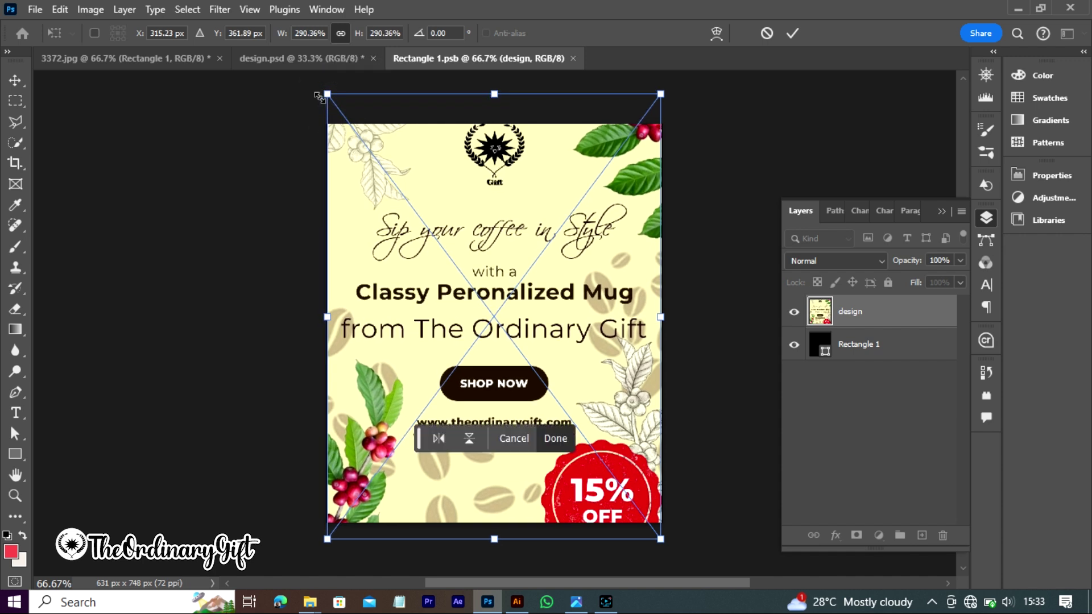
{"action": "left_click", "coordinate": [551, 438]}
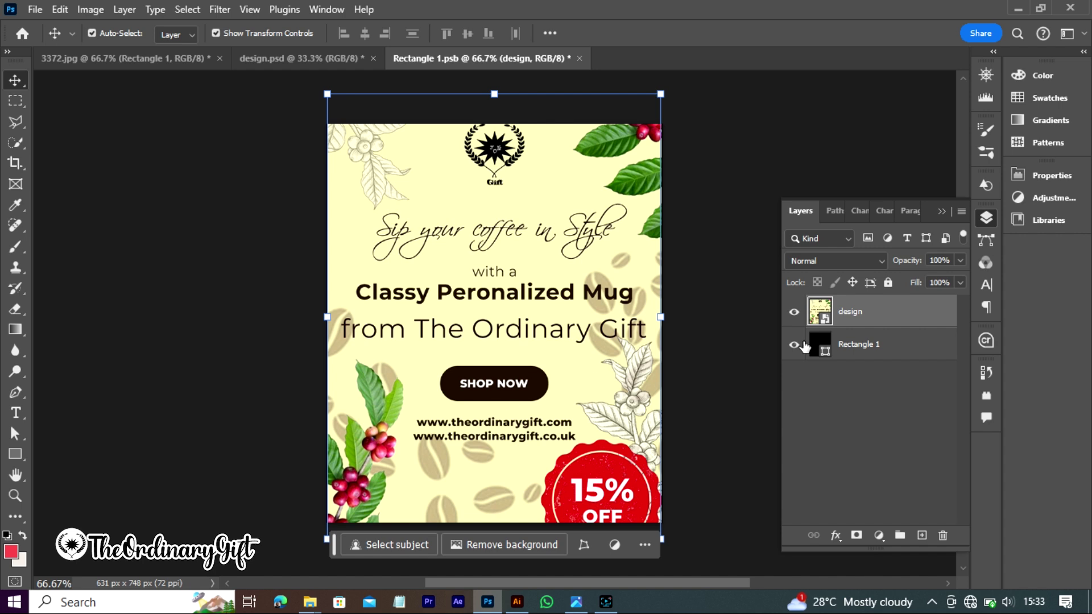
Save Rectangle 1.psb and return to 3372.jpg to see the label on the mug
{"action": "left_click", "coordinate": [718, 355]}
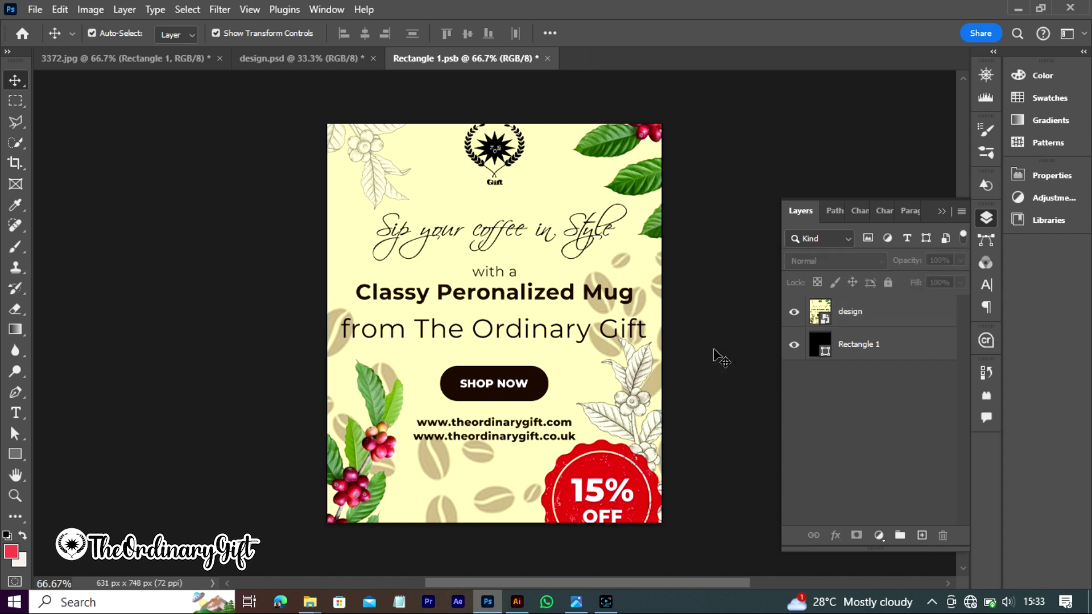
{"action": "key", "text": "ctrl+s"}
{"action": "left_click", "coordinate": [149, 57]}
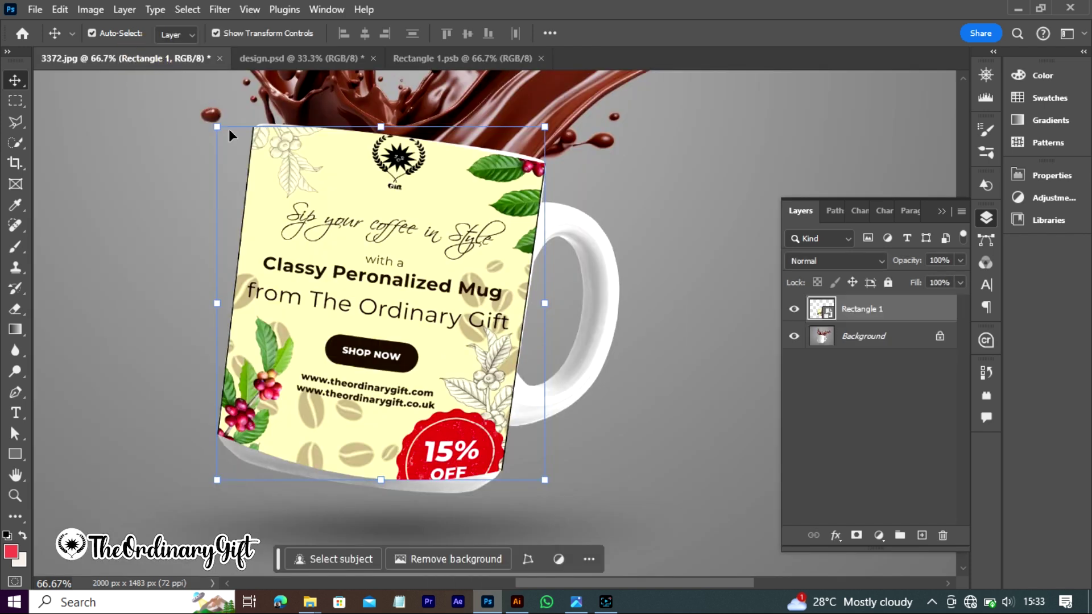
{"action": "left_click", "coordinate": [172, 277]}
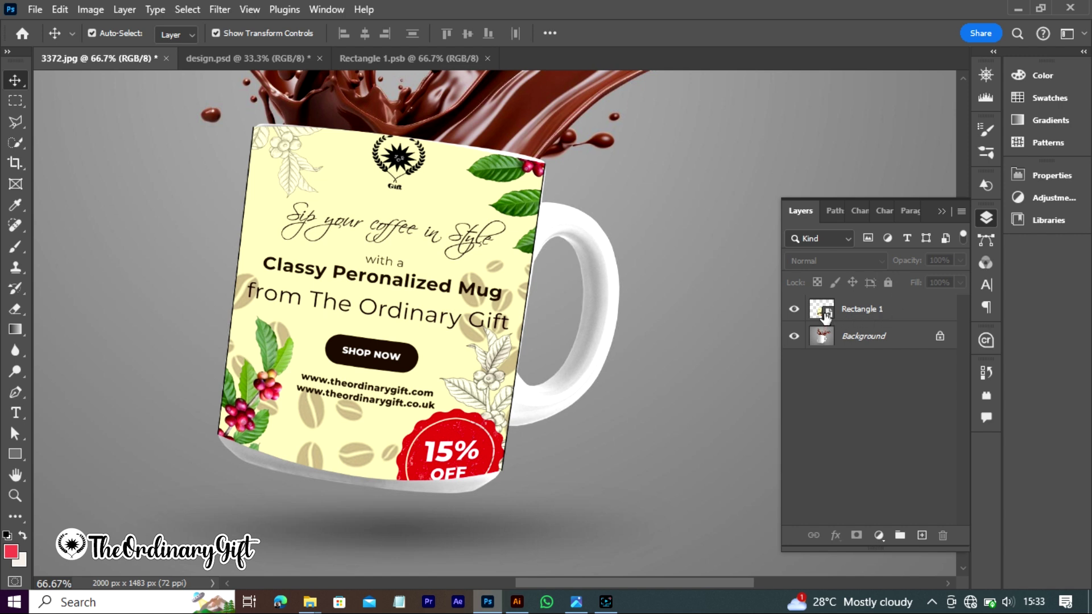
Set the Rectangle 1 label layer to Multiply blend mode
{"action": "left_click", "coordinate": [879, 309]}
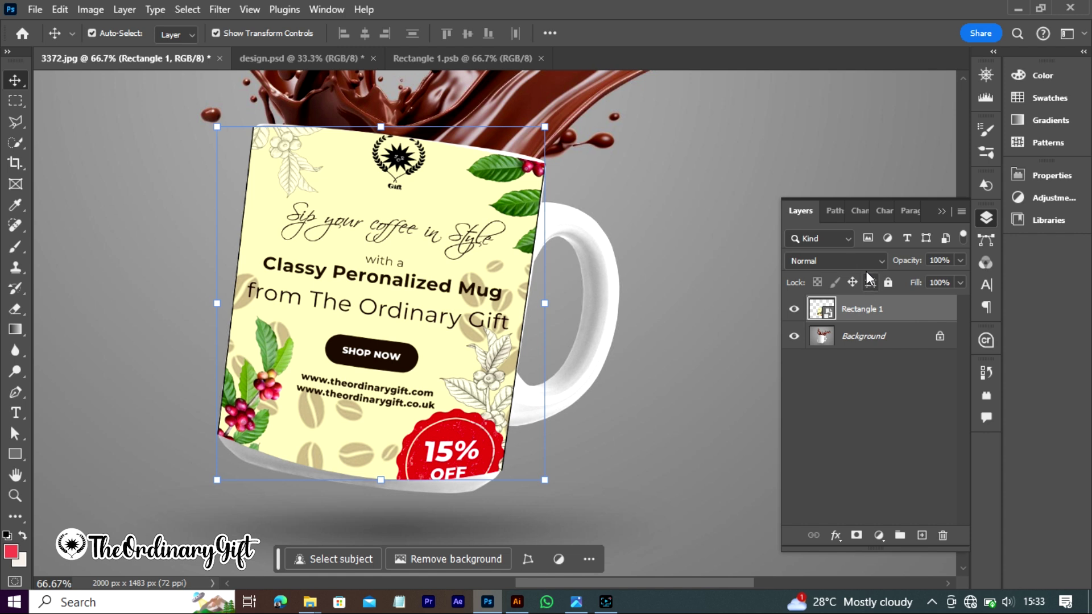
{"action": "left_click", "coordinate": [879, 261]}
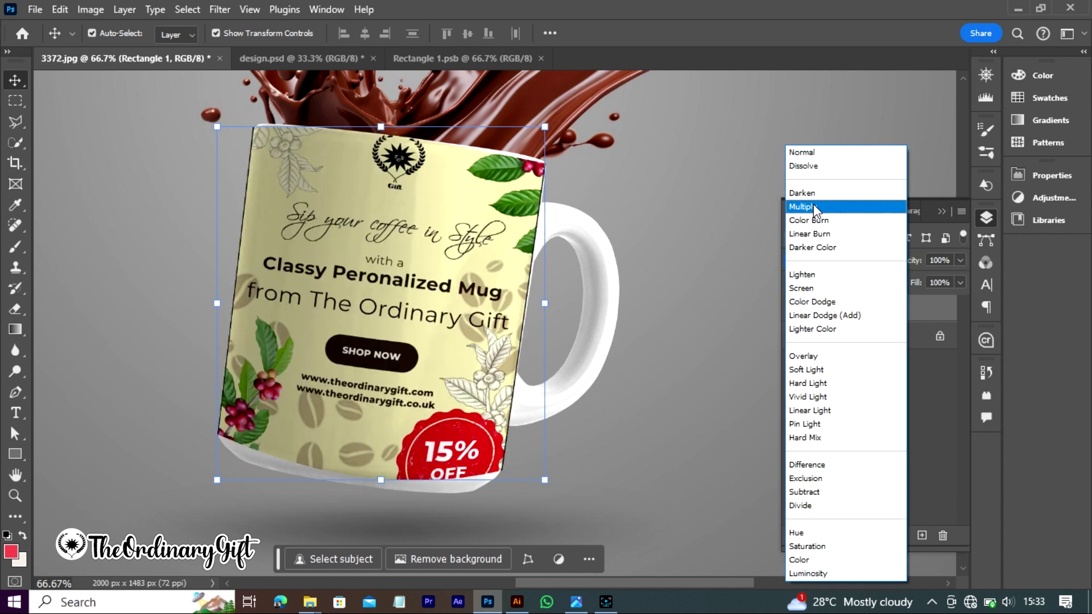
{"action": "left_click", "coordinate": [813, 206]}
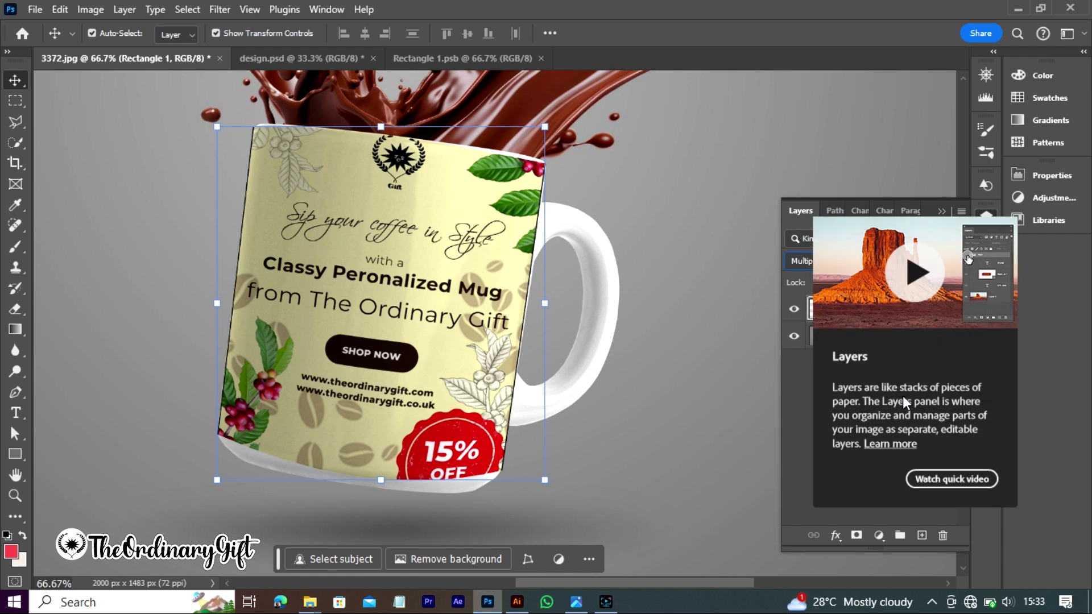
Split the Underlying Layer Blend If sliders to 0/24 and 248/255
{"action": "left_click", "coordinate": [842, 541]}
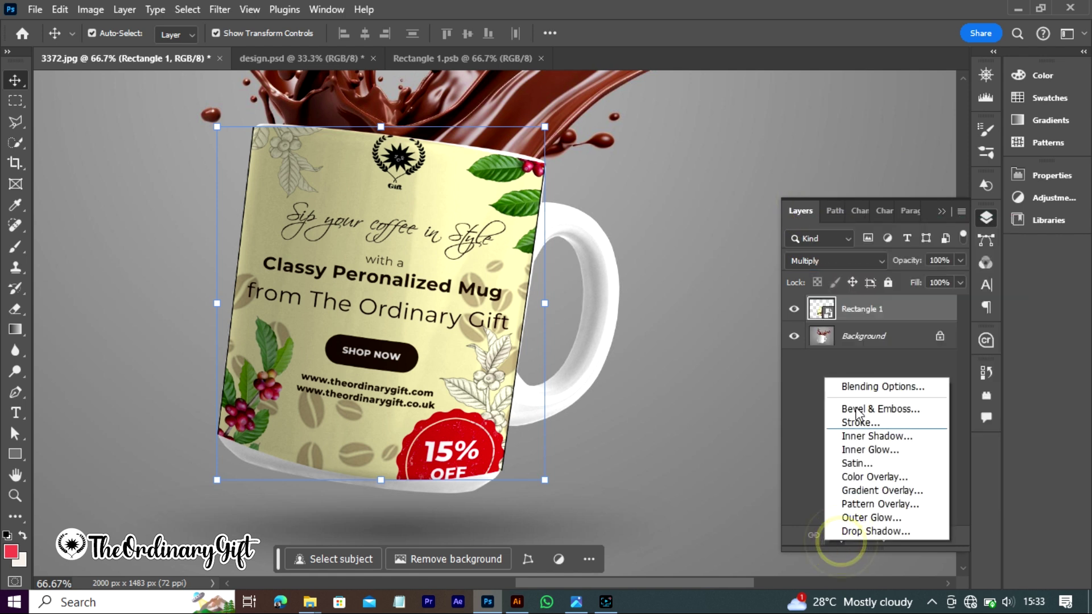
{"action": "left_click", "coordinate": [865, 384]}
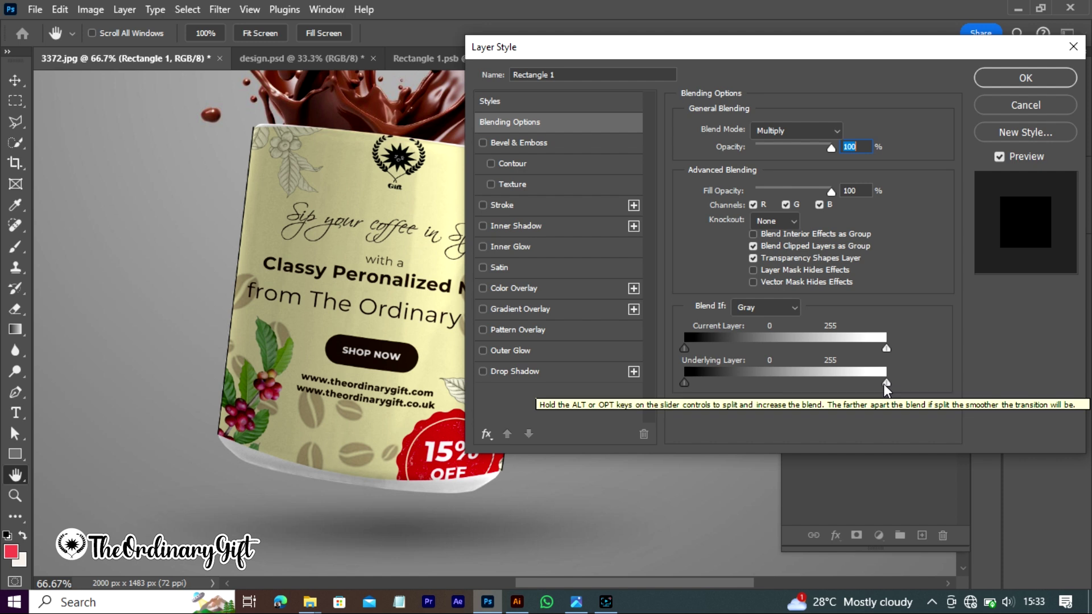
{"action": "key", "text": "alt"}
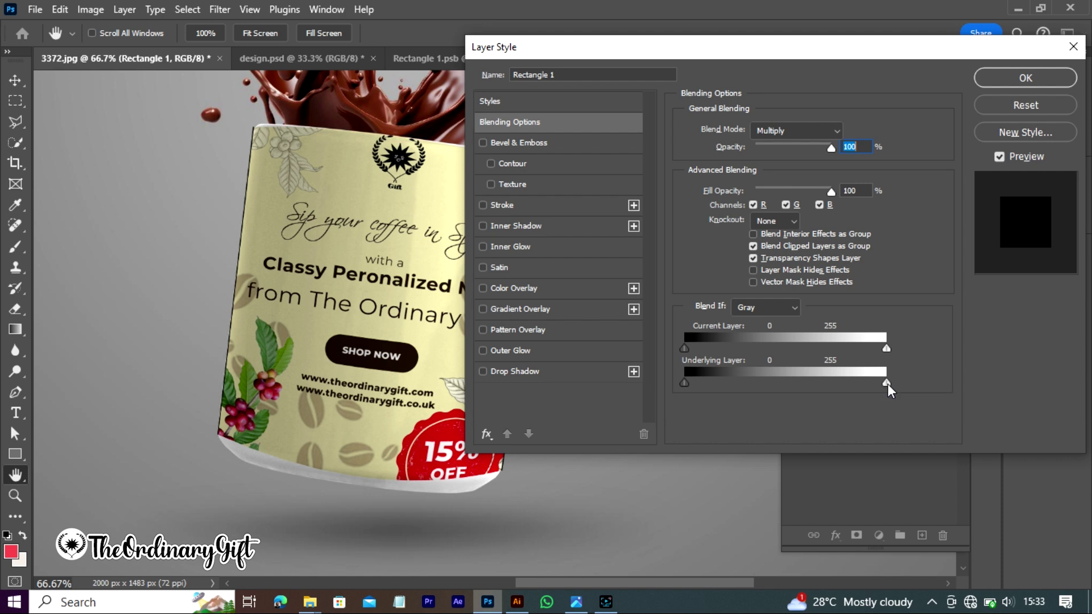
{"action": "left_click_drag", "start_coordinate": [887, 386], "coordinate": [865, 391]}
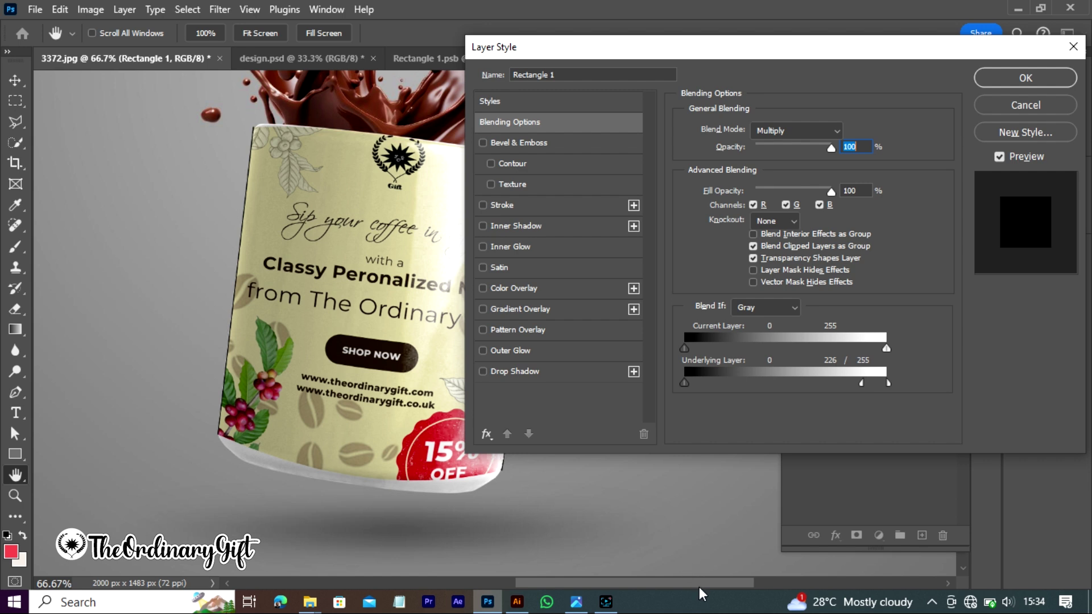
{"action": "left_click_drag", "start_coordinate": [700, 586], "coordinate": [712, 586]}
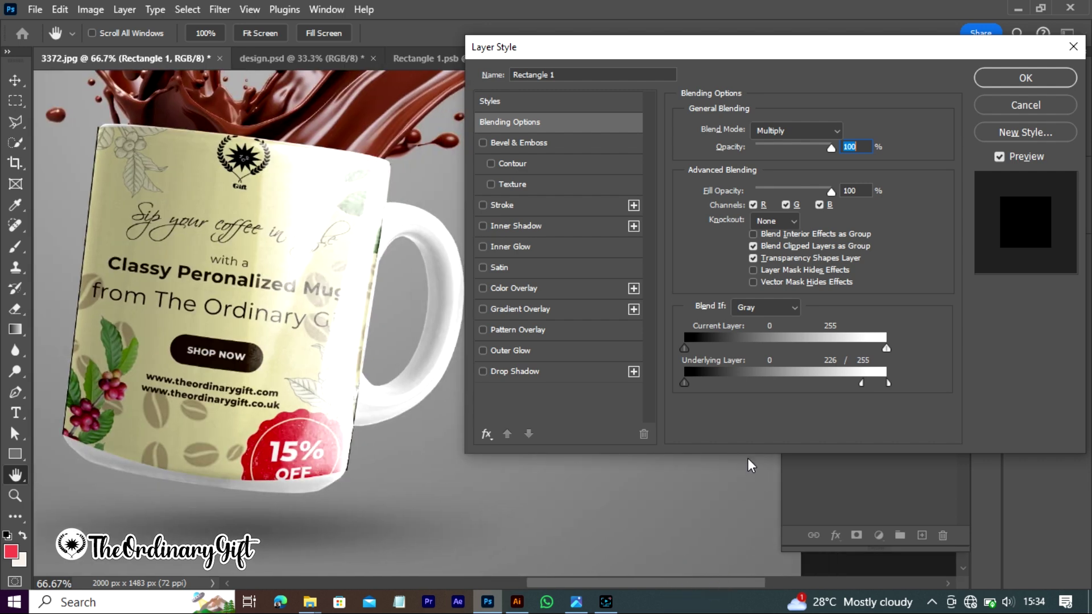
{"action": "key", "text": "super"}
{"action": "key", "text": "super"}
{"action": "key", "text": "alt"}
{"action": "left_click_drag", "start_coordinate": [867, 388], "coordinate": [883, 397]}
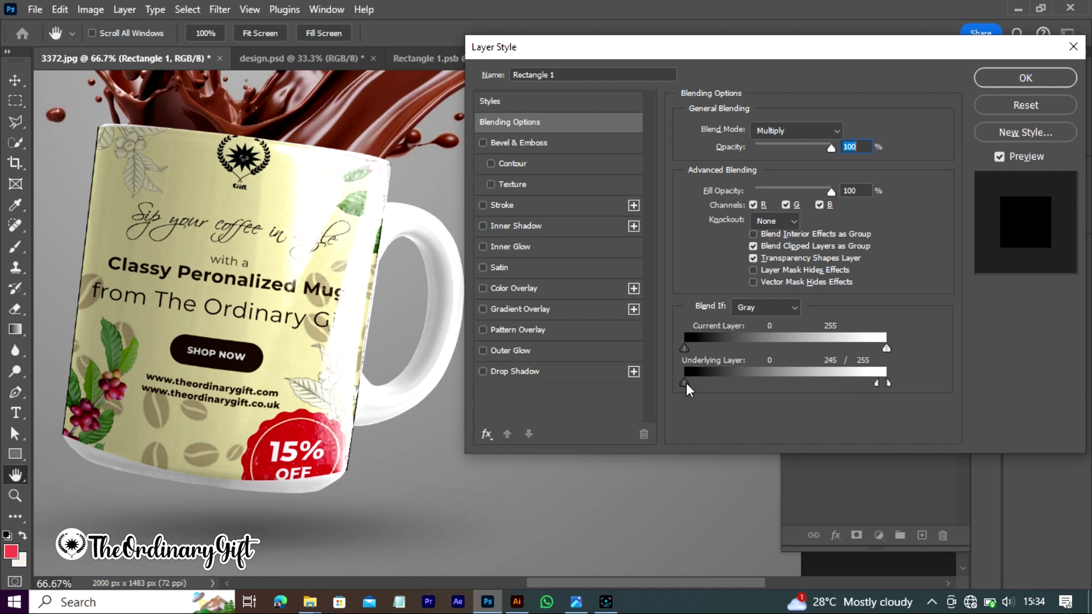
{"action": "mouse_move", "coordinate": [687, 389]}
{"action": "left_mouse_down"}
{"action": "mouse_move", "coordinate": [869, 378]}
{"action": "mouse_move", "coordinate": [706, 387]}
{"action": "left_mouse_up"}
{"action": "key", "text": "alt"}
{"action": "left_click_drag", "start_coordinate": [879, 390], "coordinate": [882, 390]}
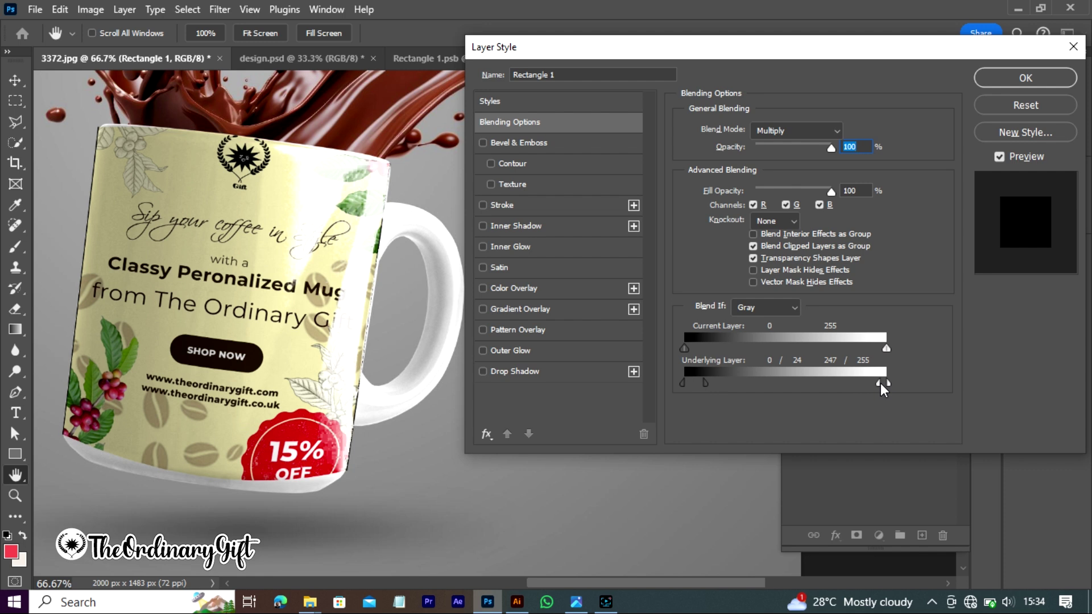
{"action": "left_click_drag", "start_coordinate": [882, 390], "coordinate": [883, 391]}
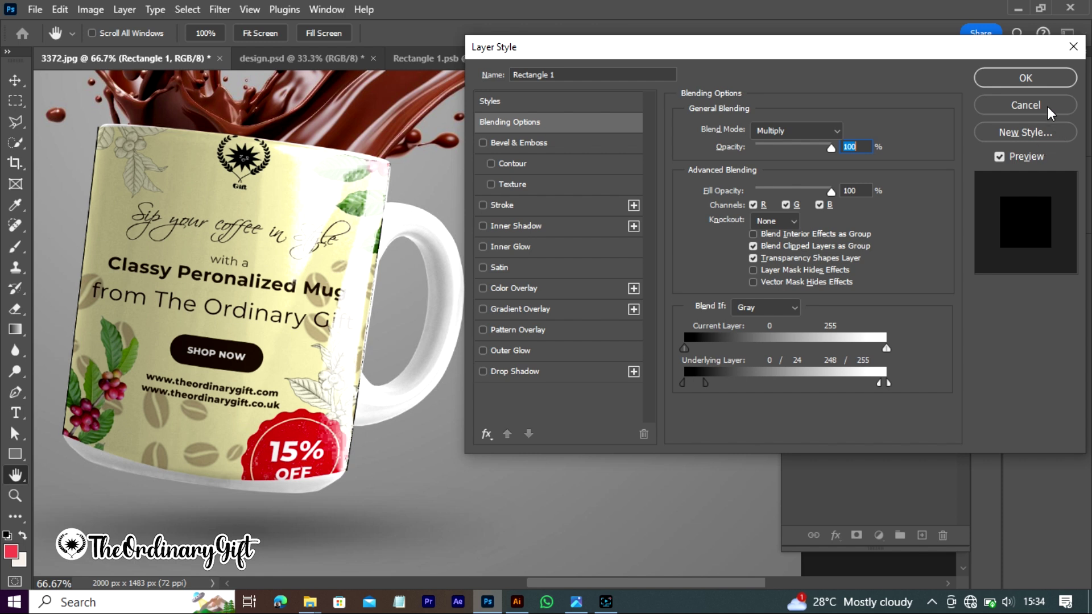
Apply the layer style and zoom out to view the whole 3372.jpg mug mockup
{"action": "left_click", "coordinate": [1026, 78]}
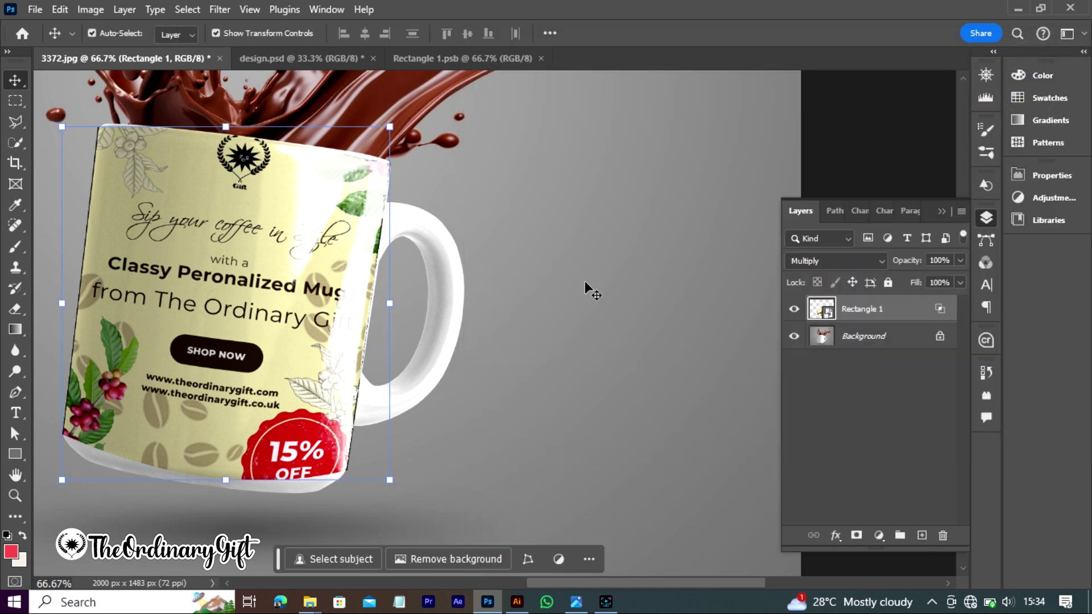
{"action": "left_click", "coordinate": [585, 283]}
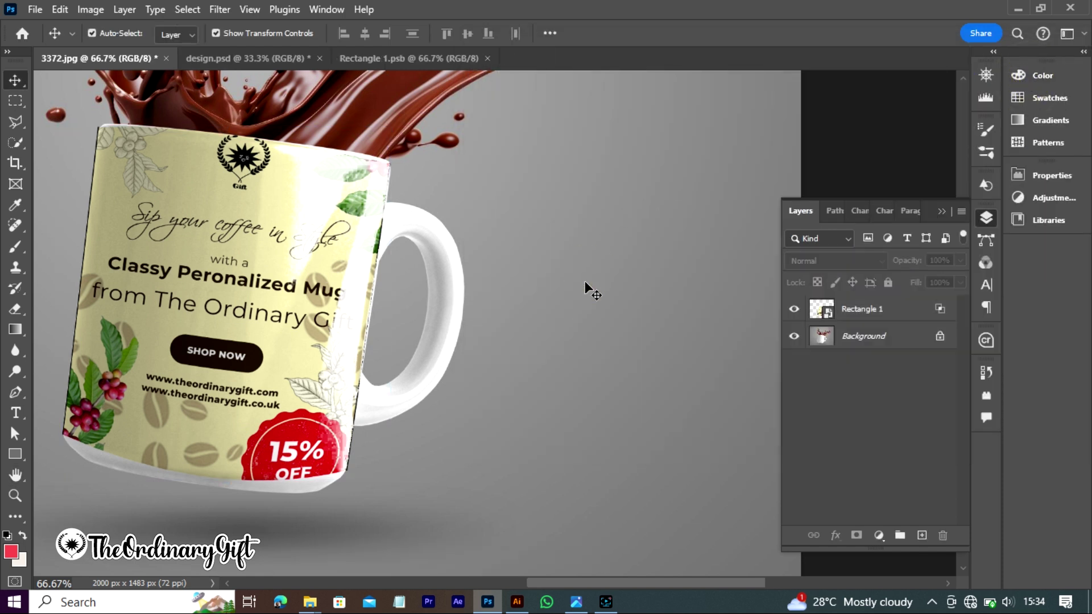
{"action": "left_click", "coordinate": [212, 307]}
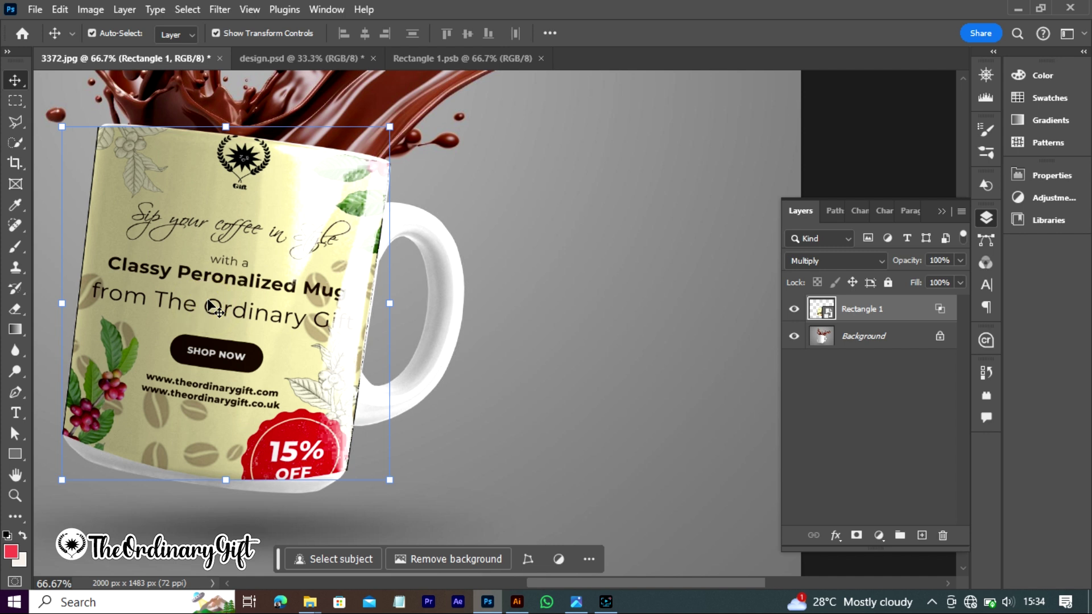
{"action": "left_click", "coordinate": [15, 455]}
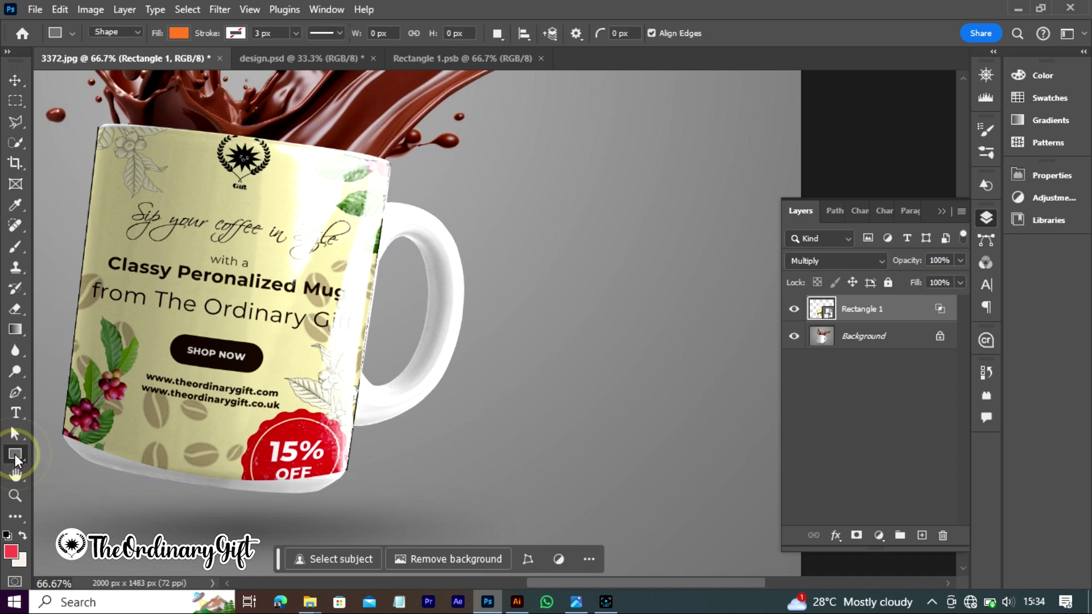
{"action": "left_click", "coordinate": [13, 81]}
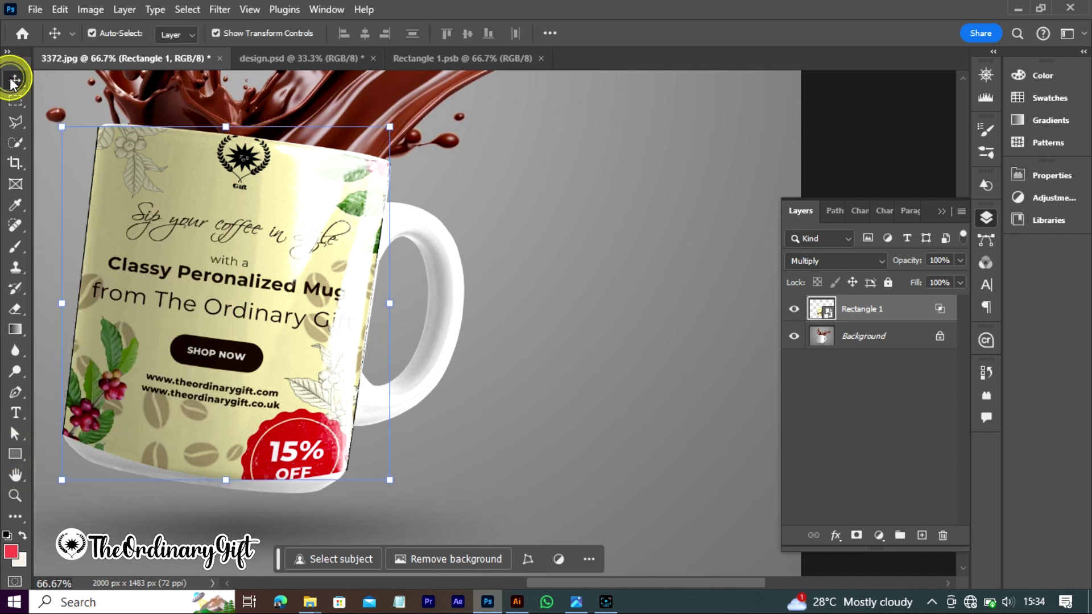
{"action": "key", "text": "ctrl+space"}
{"action": "left_click", "coordinate": [379, 229], "text": "ctrl+alt"}
{"action": "left_click", "coordinate": [380, 229], "text": "ctrl+alt"}
{"action": "left_click", "coordinate": [378, 227], "text": "ctrl+alt"}
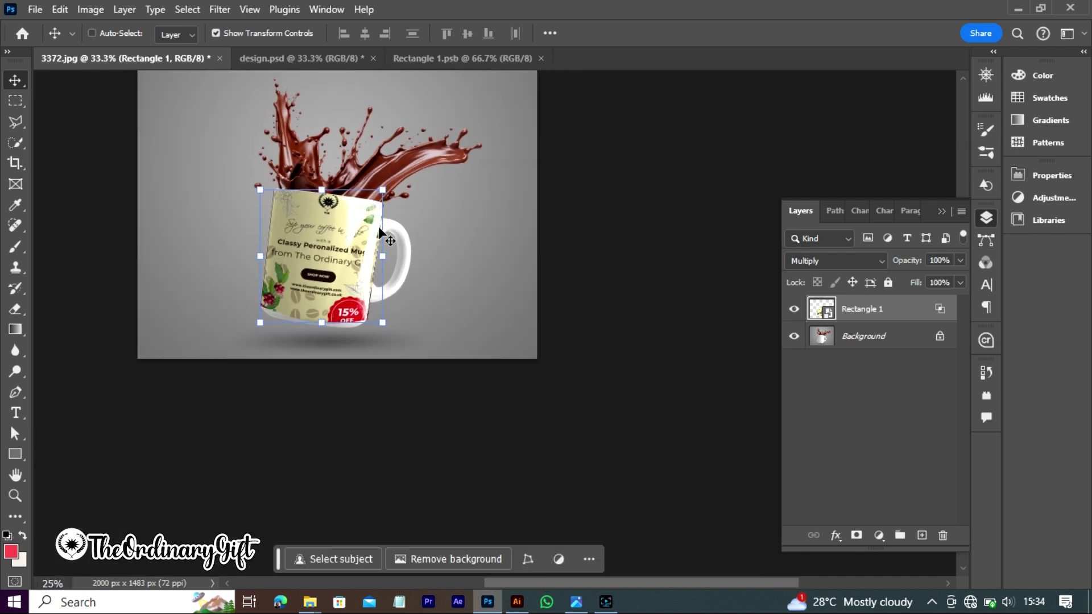
{"action": "left_click", "coordinate": [473, 236]}
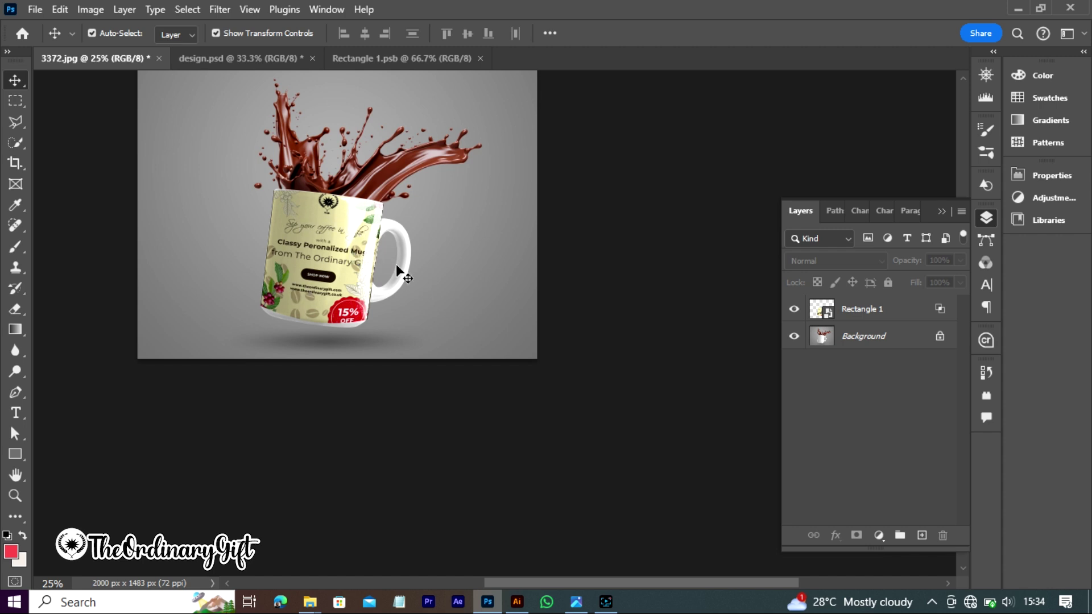
{"action": "left_click", "coordinate": [260, 52]}
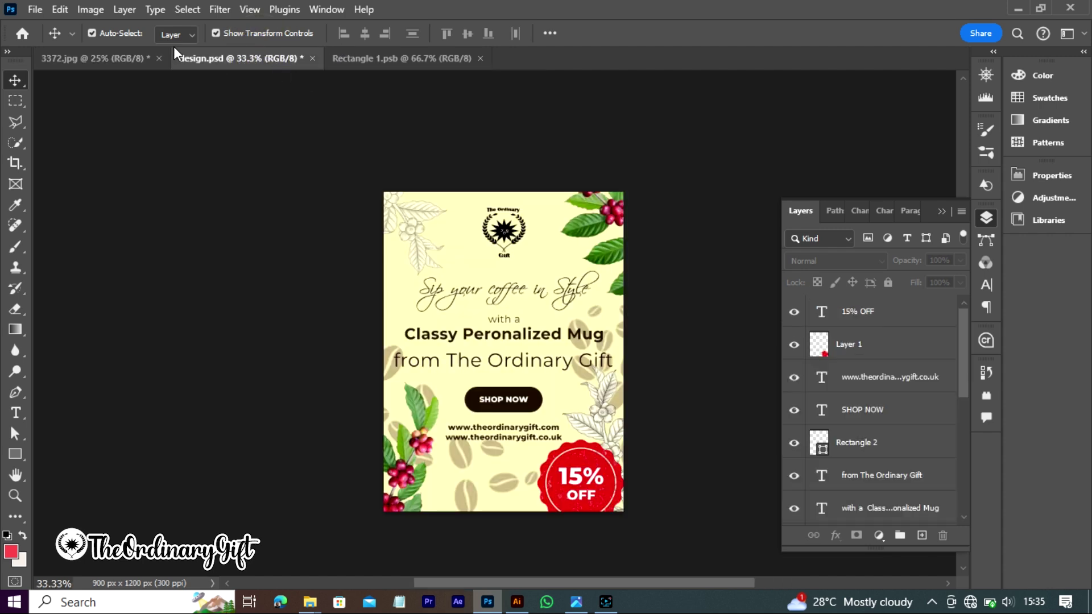
{"action": "left_click", "coordinate": [136, 58]}
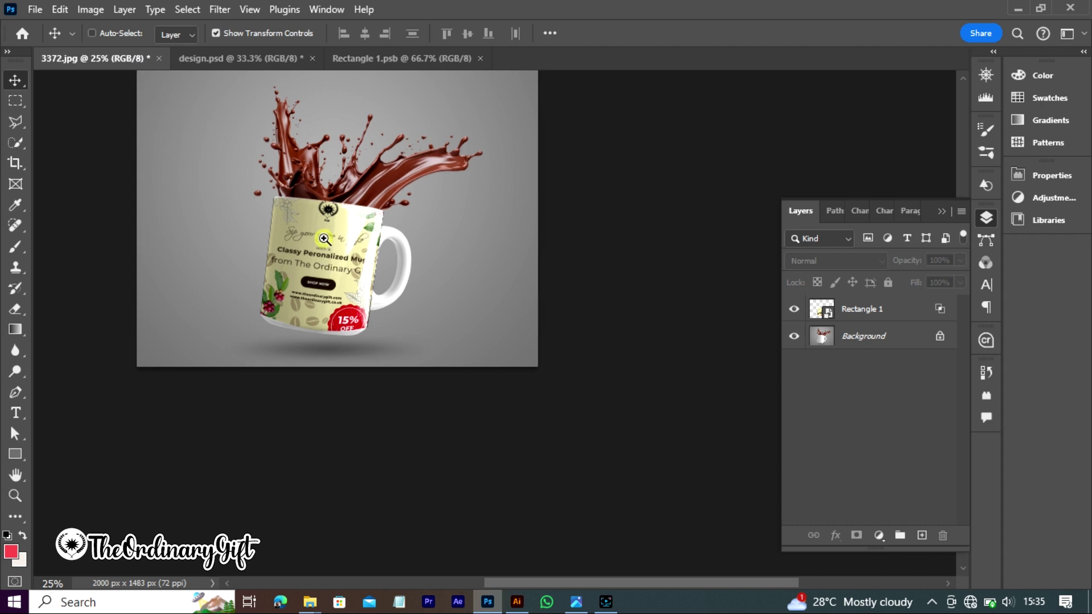
Select the Rectangle 1 label on the mug and put it into Warp mode
{"action": "left_click_drag", "start_coordinate": [324, 239], "coordinate": [325, 239]}
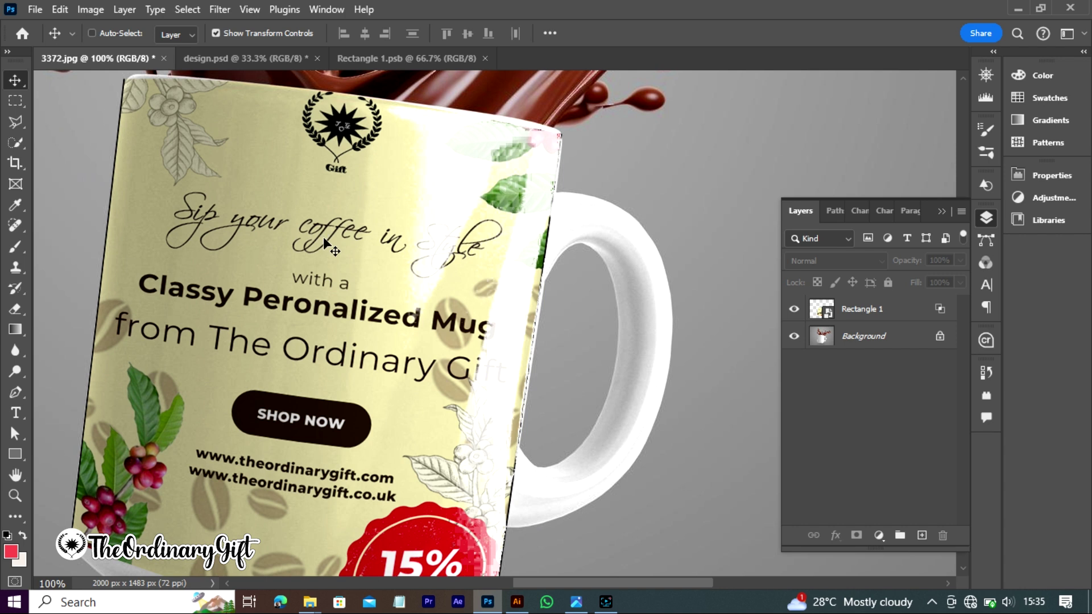
{"action": "key", "text": "ctrl"}
{"action": "left_click", "coordinate": [382, 181]}
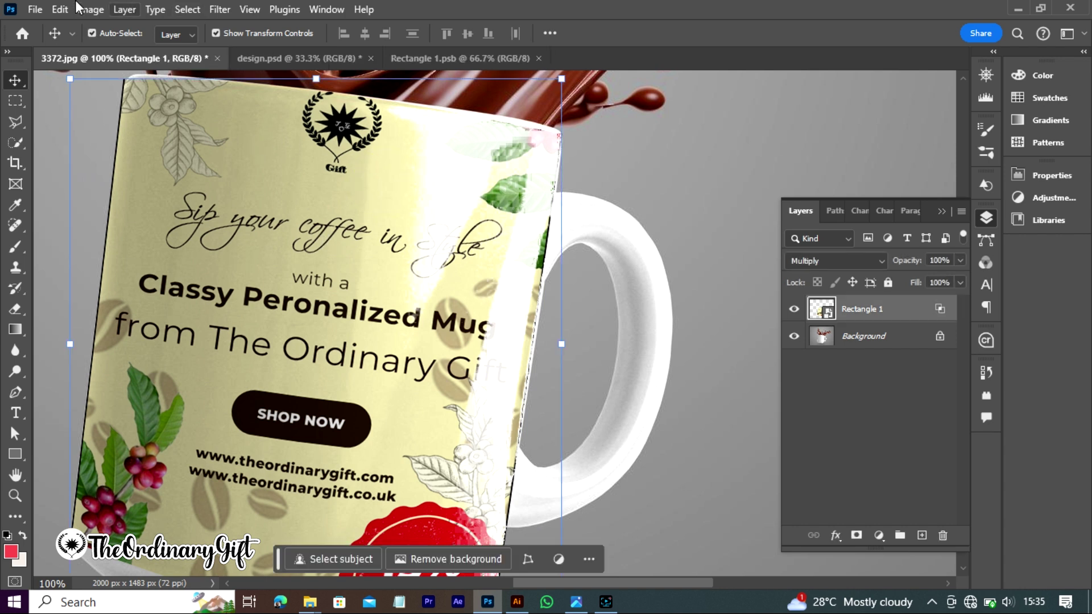
{"action": "left_click", "coordinate": [33, 10]}
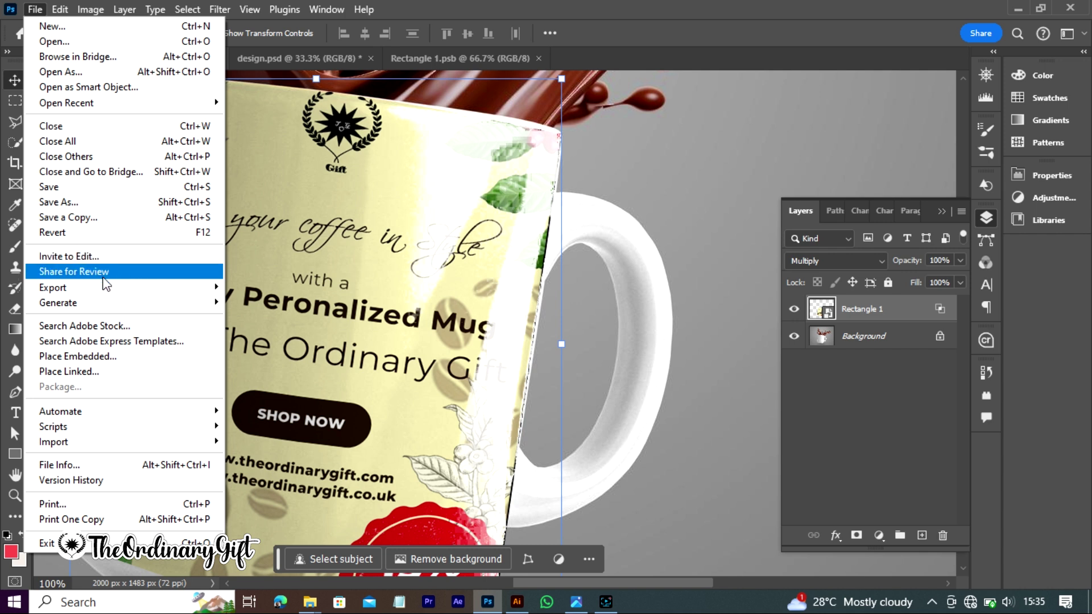
{"action": "mouse_move", "coordinate": [60, 9]}
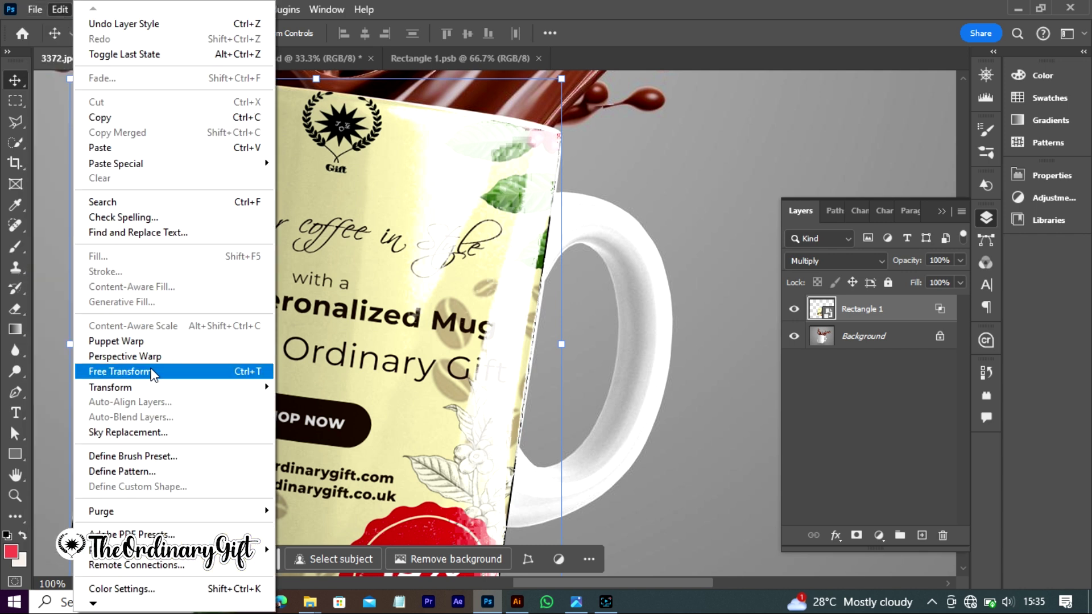
{"action": "left_click", "coordinate": [131, 369]}
{"action": "right_click", "coordinate": [182, 253]}
{"action": "left_click", "coordinate": [207, 422]}
Warp the label's top corners and top edge down to follow the mug's rim
{"action": "left_click_drag", "start_coordinate": [125, 79], "coordinate": [124, 83]}
{"action": "left_click_drag", "start_coordinate": [272, 75], "coordinate": [272, 81]}
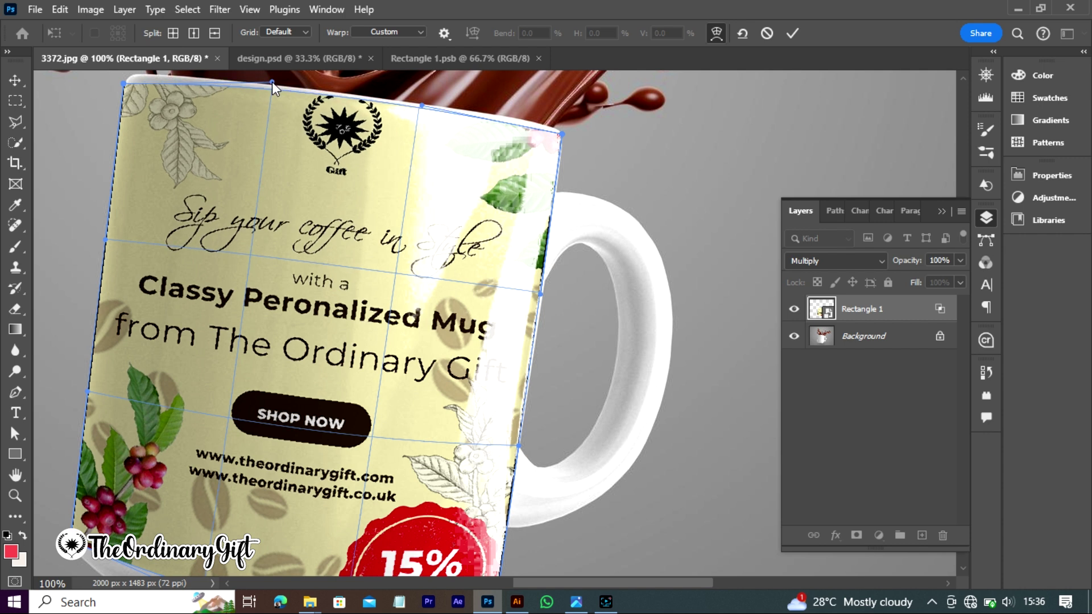
{"action": "left_click_drag", "start_coordinate": [420, 105], "coordinate": [419, 108]}
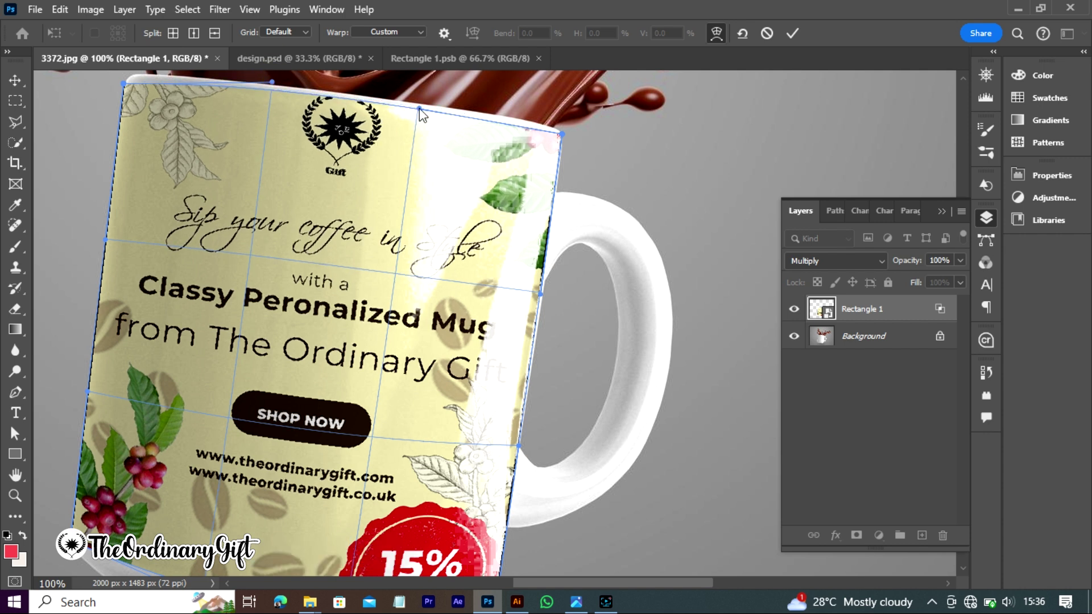
{"action": "left_click_drag", "start_coordinate": [123, 83], "coordinate": [123, 86]}
{"action": "left_click_drag", "start_coordinate": [562, 134], "coordinate": [562, 137]}
{"action": "left_click_drag", "start_coordinate": [272, 81], "coordinate": [268, 87]}
{"action": "left_click_drag", "start_coordinate": [418, 106], "coordinate": [415, 113]}
Curve the label's bottom corners and bottom edge along the mug's base
{"action": "scroll", "coordinate": [965, 569], "scroll_direction": "down", "scroll_amount": 3}
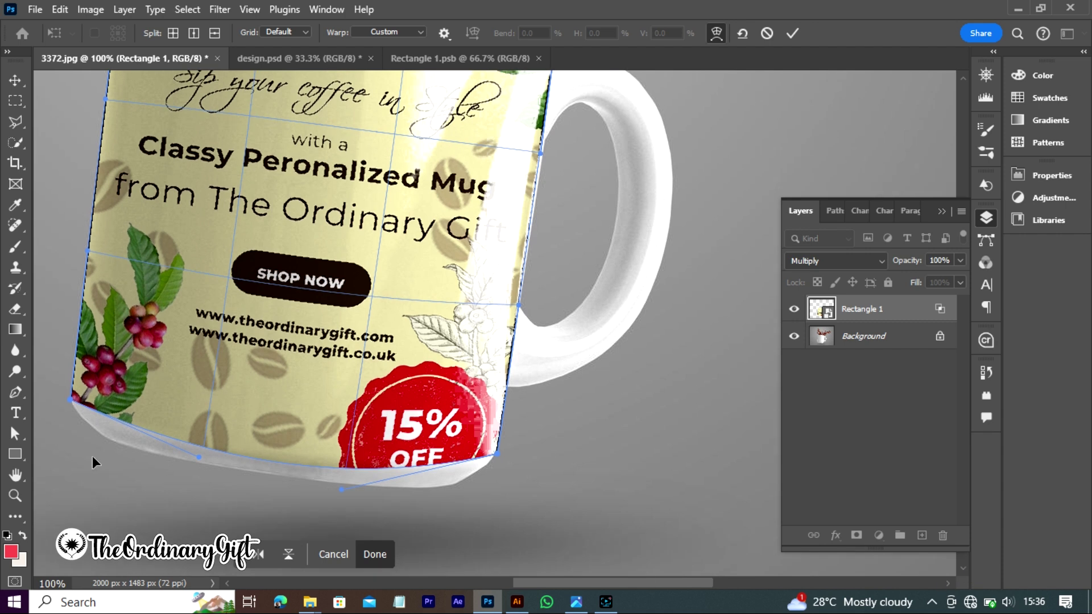
{"action": "left_click_drag", "start_coordinate": [73, 401], "coordinate": [70, 400]}
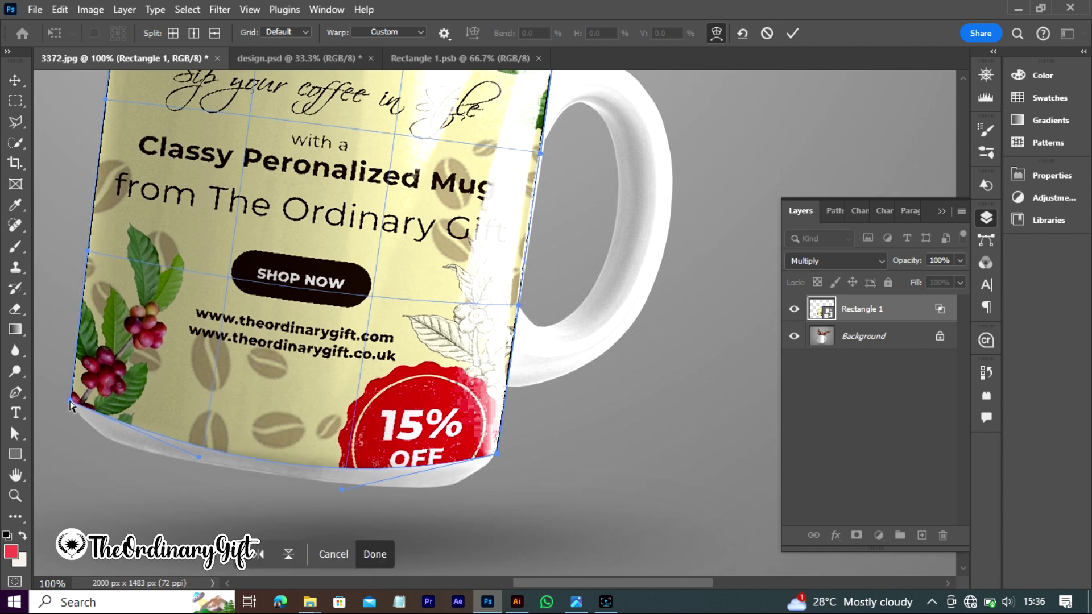
{"action": "left_click_drag", "start_coordinate": [498, 454], "coordinate": [495, 450]}
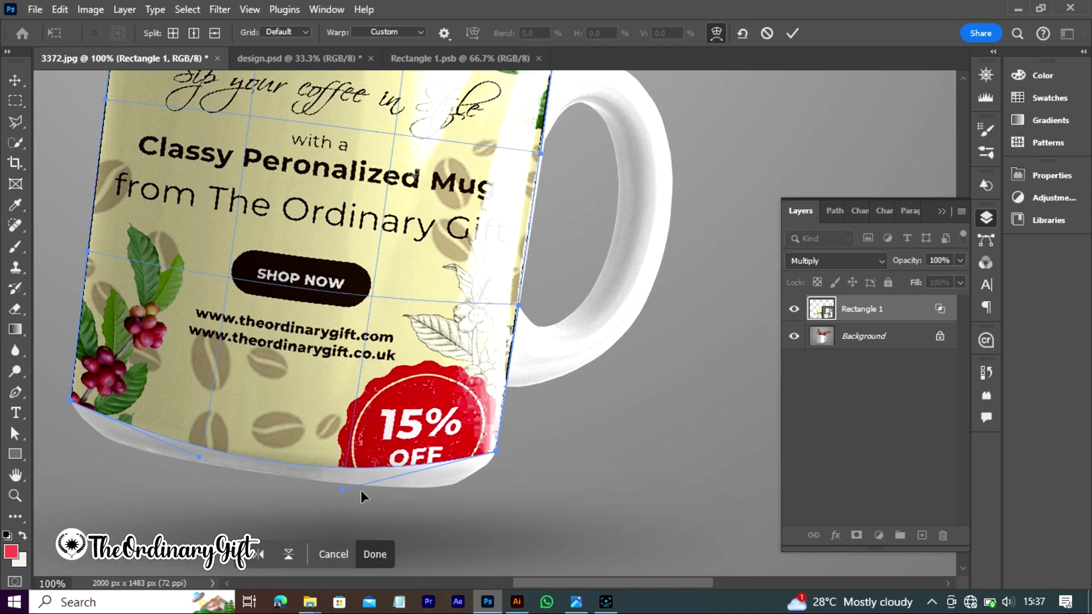
{"action": "left_click_drag", "start_coordinate": [341, 491], "coordinate": [339, 483]}
{"action": "left_click_drag", "start_coordinate": [200, 456], "coordinate": [203, 449]}
Commit the warp on the mug label and zoom out to the whole mug
{"action": "left_click", "coordinate": [374, 555]}
{"action": "key", "text": "ctrl+minus"}
{"action": "key", "text": "ctrl+minus"}
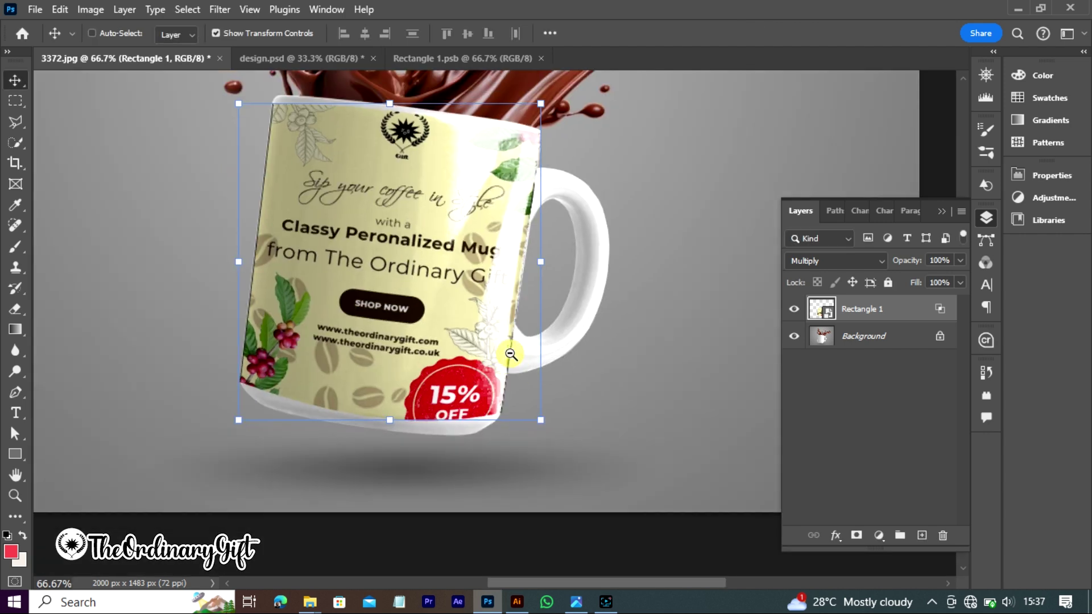
{"action": "left_click", "coordinate": [412, 461]}
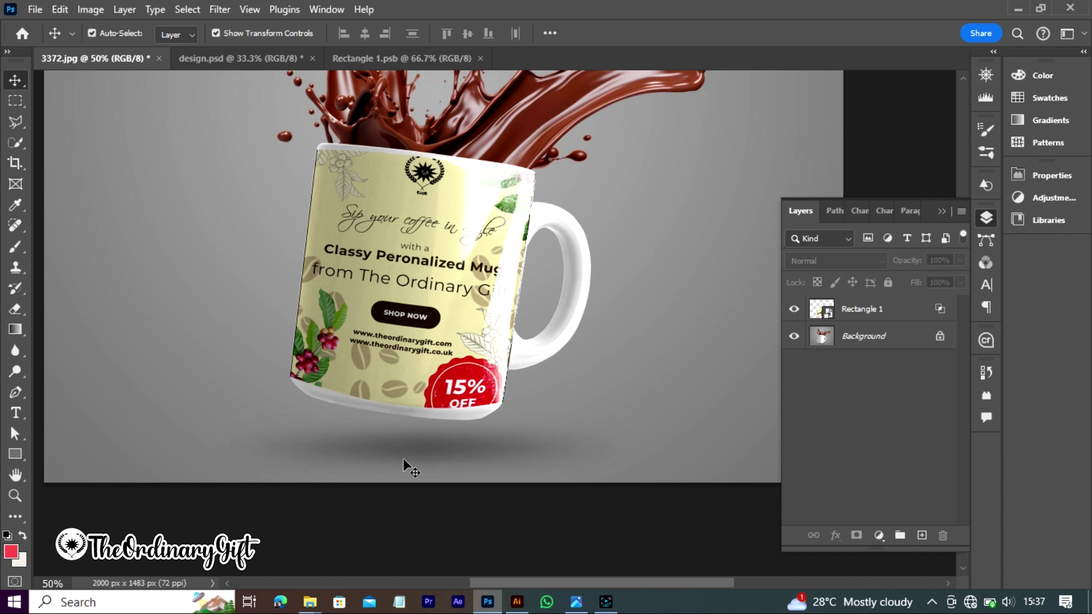
Inside Rectangle 1.psb, enlarge the design layer to fill the whole canvas
{"action": "left_click", "coordinate": [268, 57]}
{"action": "left_click", "coordinate": [407, 171]}
{"action": "left_click", "coordinate": [625, 58]}
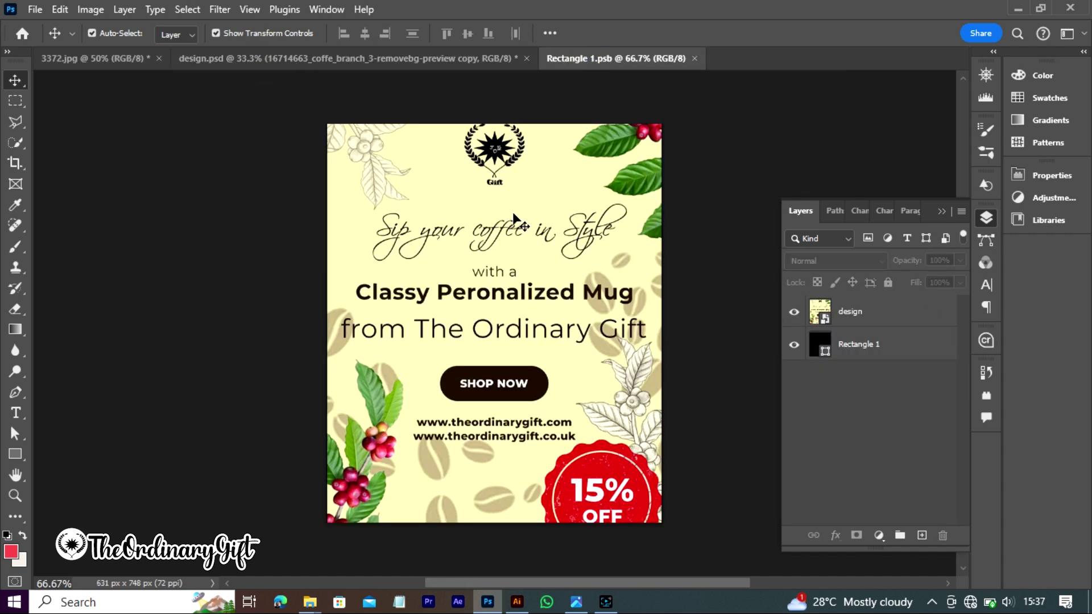
{"action": "left_click", "coordinate": [515, 219]}
{"action": "key", "text": "ctrl+t"}
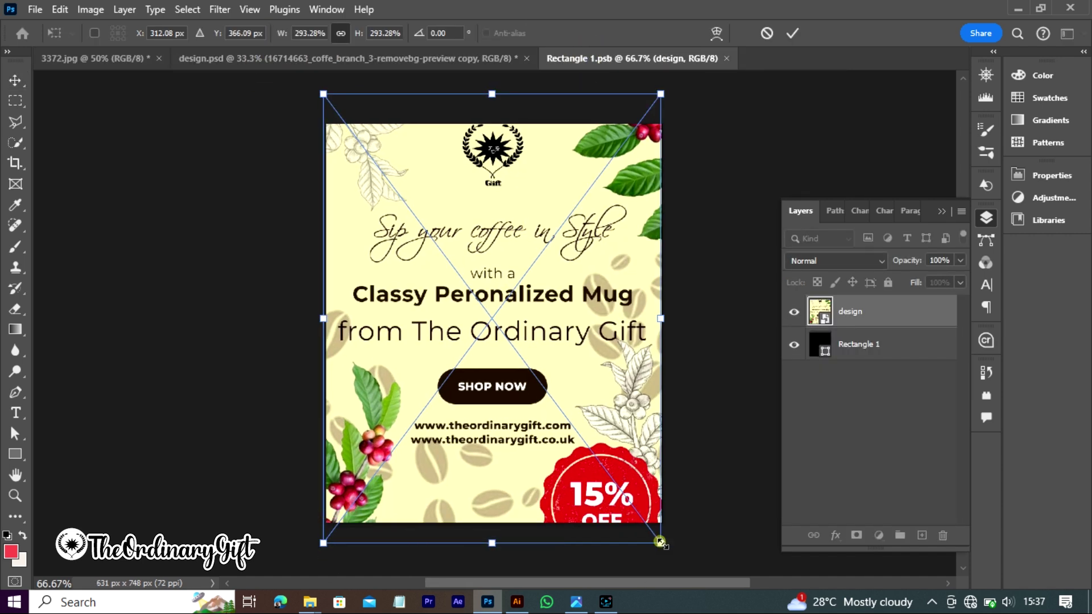
{"action": "left_click_drag", "start_coordinate": [660, 542], "coordinate": [663, 542]}
{"action": "key", "text": "Return"}
Back in 3372.jpg, put the mug label under a new free transform
{"action": "left_click", "coordinate": [121, 59]}
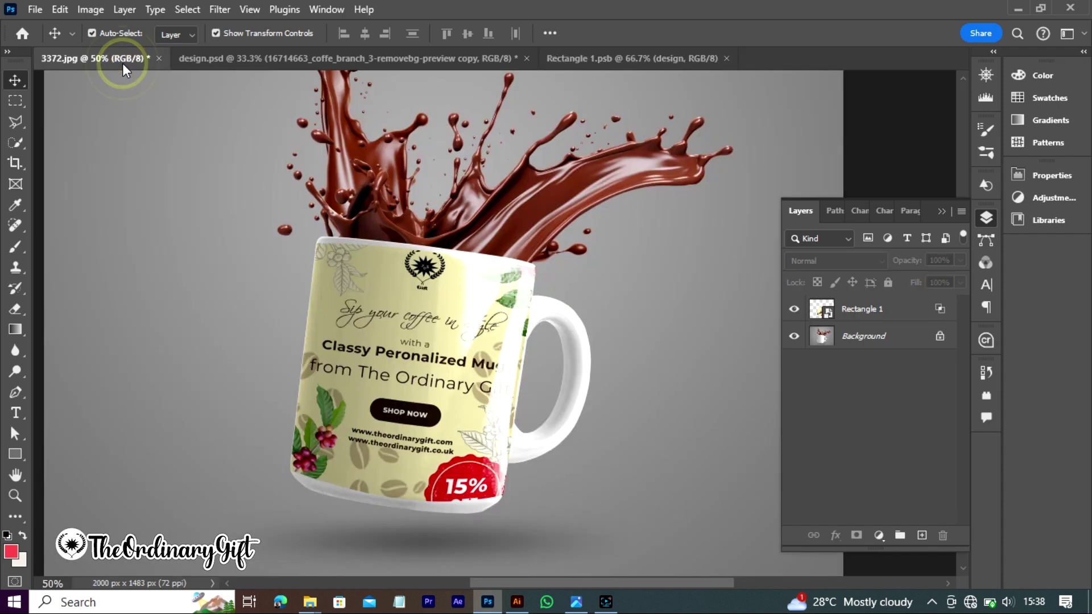
{"action": "left_click", "coordinate": [334, 308]}
{"action": "key", "text": "ctrl+t"}
{"action": "left_click", "coordinate": [60, 9]}
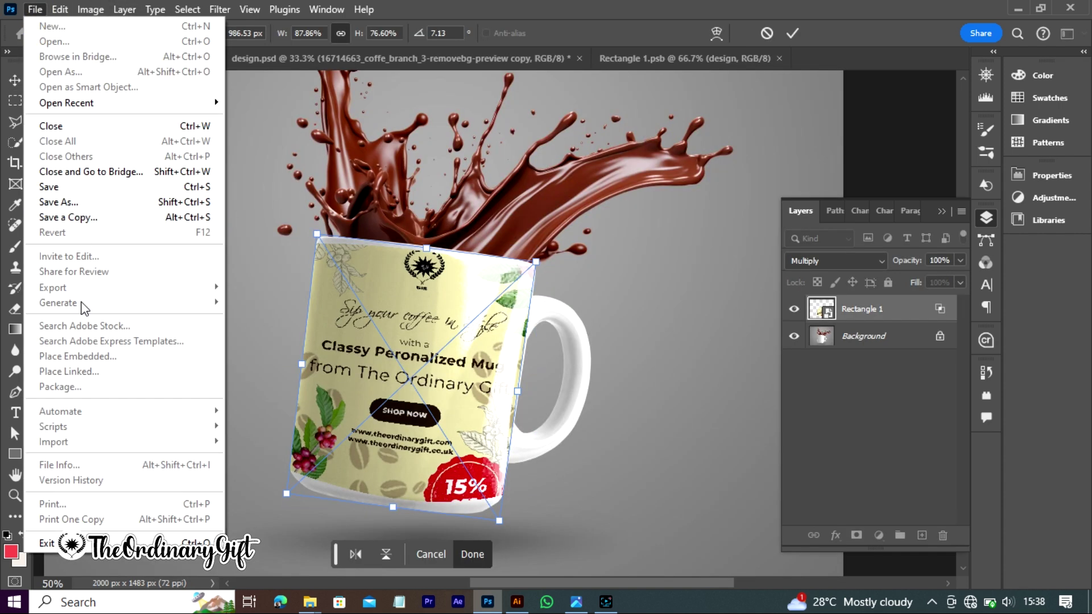
{"action": "key", "text": "Escape"}
Re-warp the label's top edge onto the mug's rim and apply it
{"action": "right_click", "coordinate": [412, 274]}
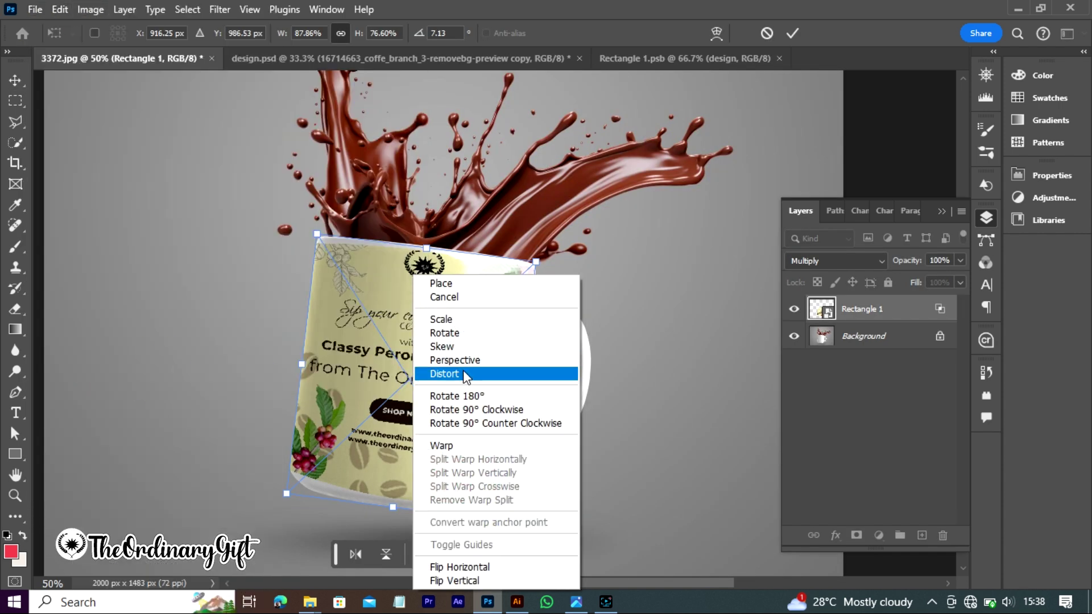
{"action": "left_click", "coordinate": [456, 376]}
{"action": "right_click", "coordinate": [358, 258]}
{"action": "right_click", "coordinate": [398, 273]}
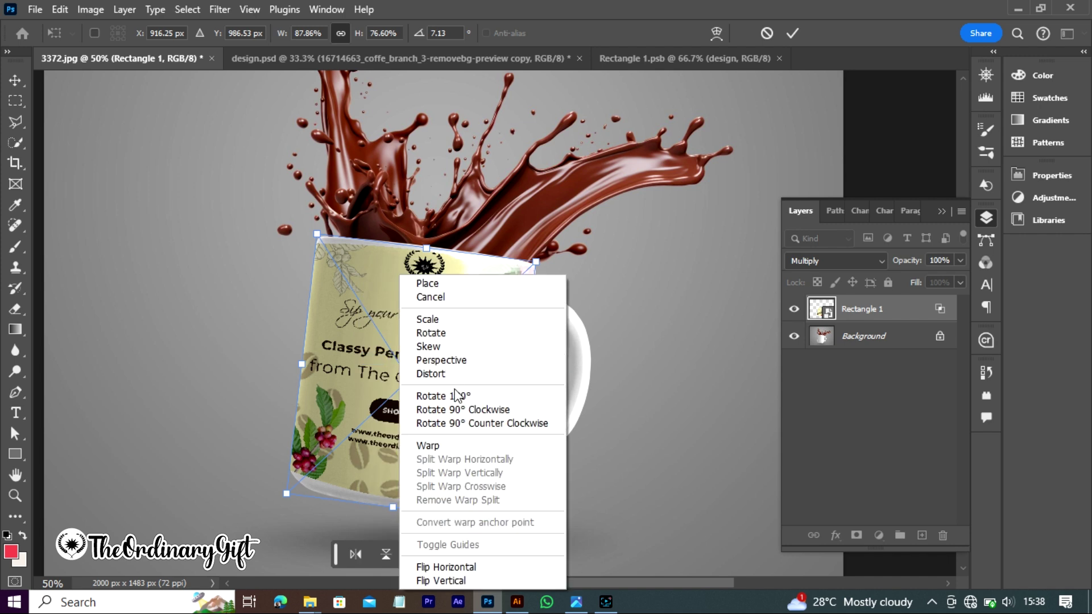
{"action": "left_click", "coordinate": [426, 449]}
{"action": "scroll", "coordinate": [354, 306], "scroll_direction": "up", "scroll_amount": 4}
{"action": "scroll", "coordinate": [203, 127], "scroll_direction": "up", "scroll_amount": 1}
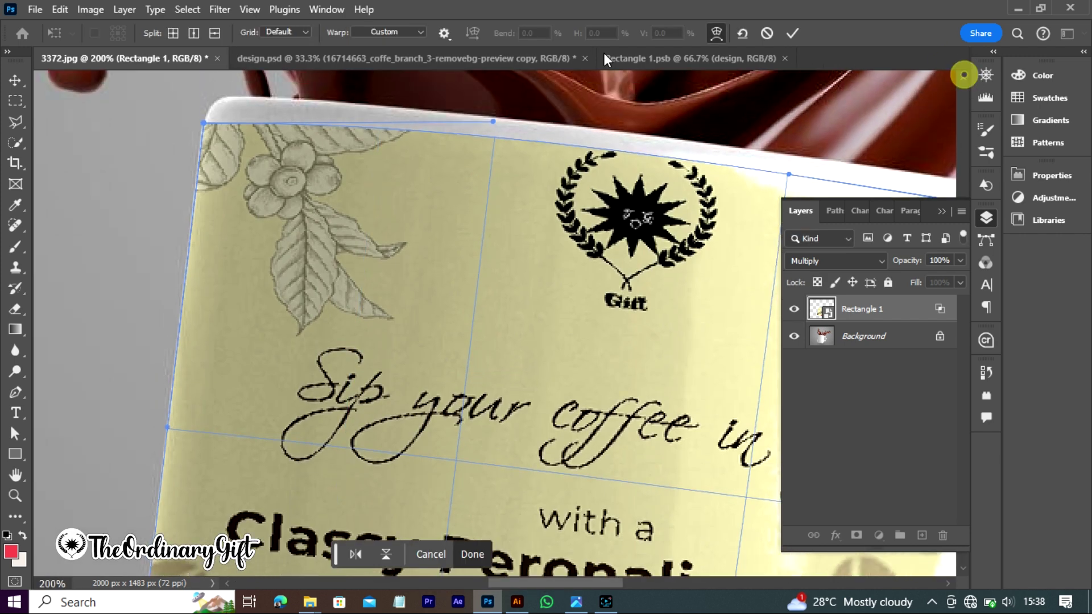
{"action": "left_click_drag", "start_coordinate": [203, 124], "coordinate": [204, 122]}
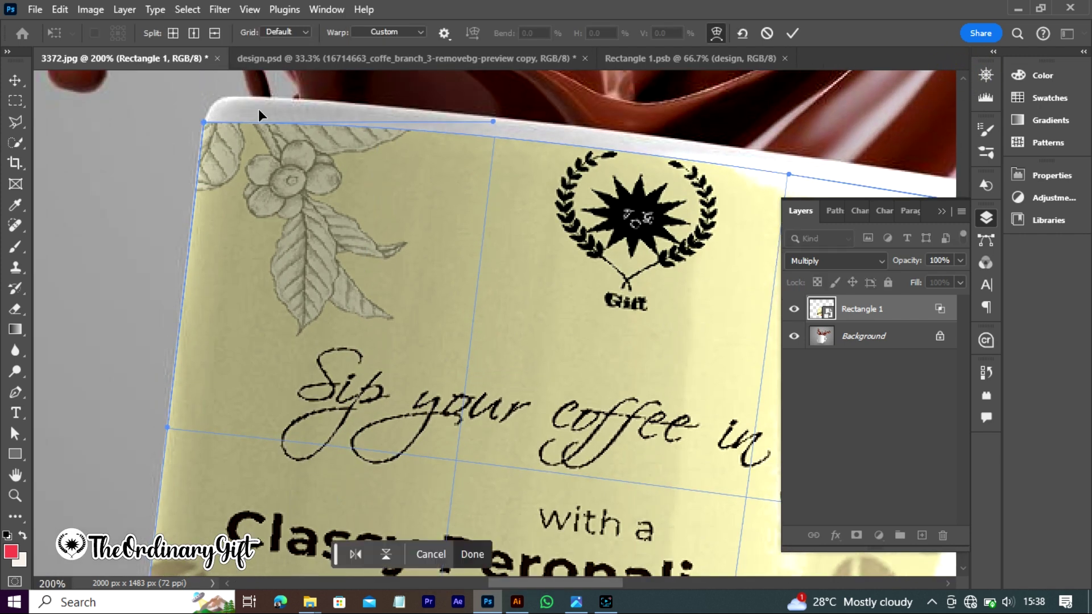
{"action": "left_click_drag", "start_coordinate": [494, 123], "coordinate": [490, 124]}
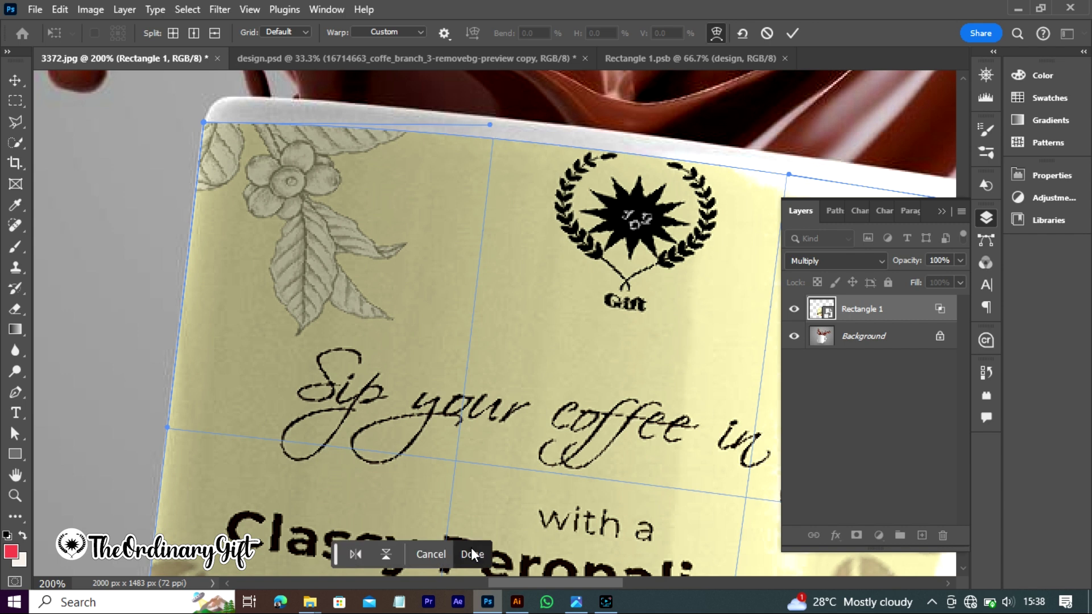
{"action": "left_click", "coordinate": [472, 554]}
Warp the label's top-right corner and right edge to hug the mug's side, then commit
{"action": "key", "text": "ctrl+minus"}
{"action": "key", "text": "ctrl+minus"}
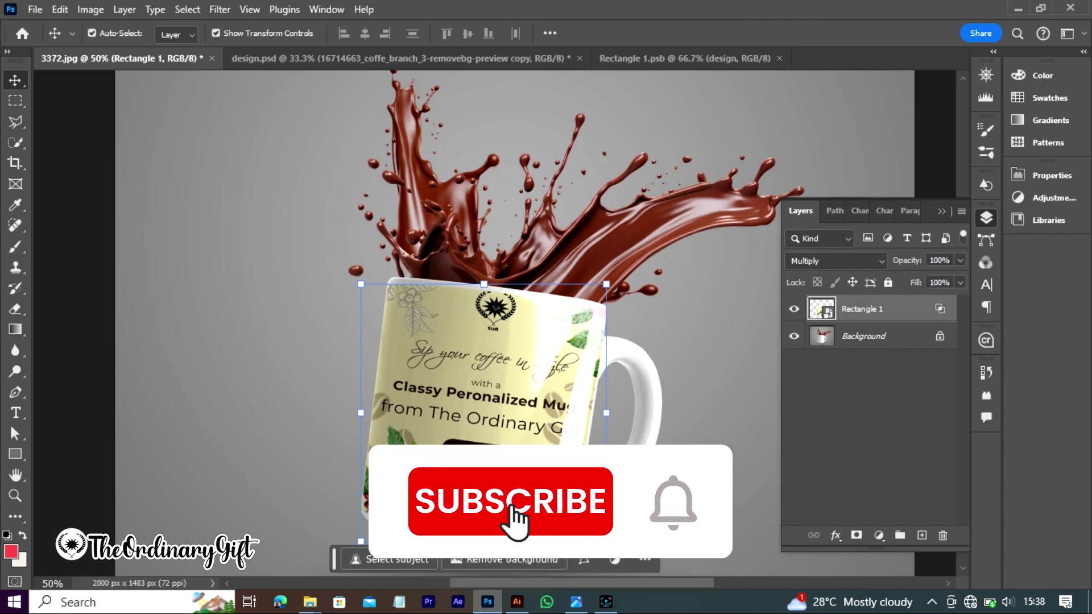
{"action": "left_click", "coordinate": [60, 9]}
{"action": "left_click", "coordinate": [136, 373]}
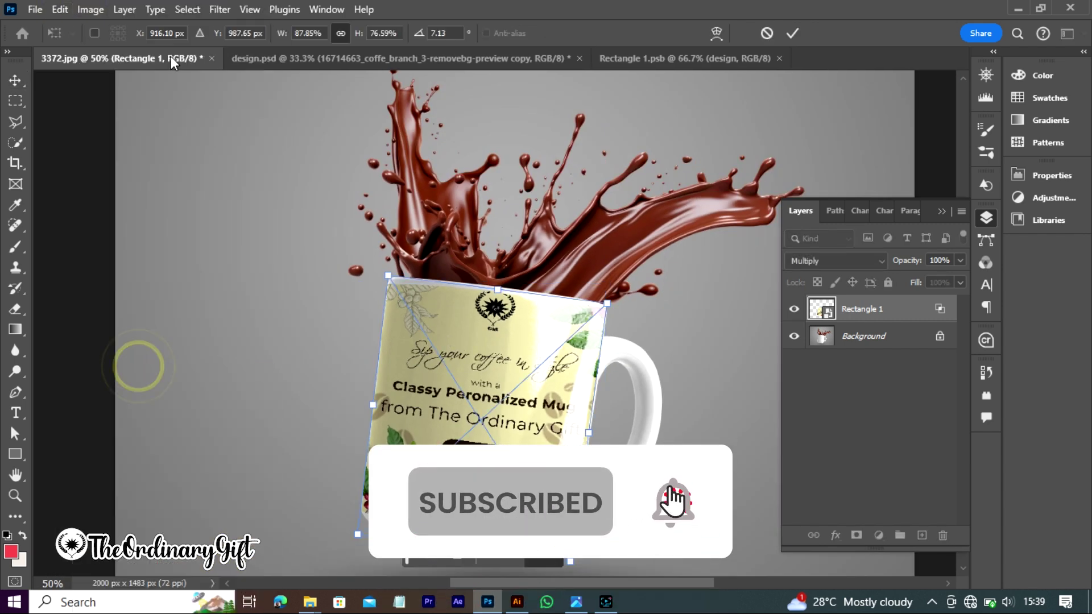
{"action": "right_click", "coordinate": [471, 276]}
{"action": "left_click", "coordinate": [555, 232]}
{"action": "scroll", "coordinate": [586, 219], "scroll_direction": "up", "scroll_amount": 3}
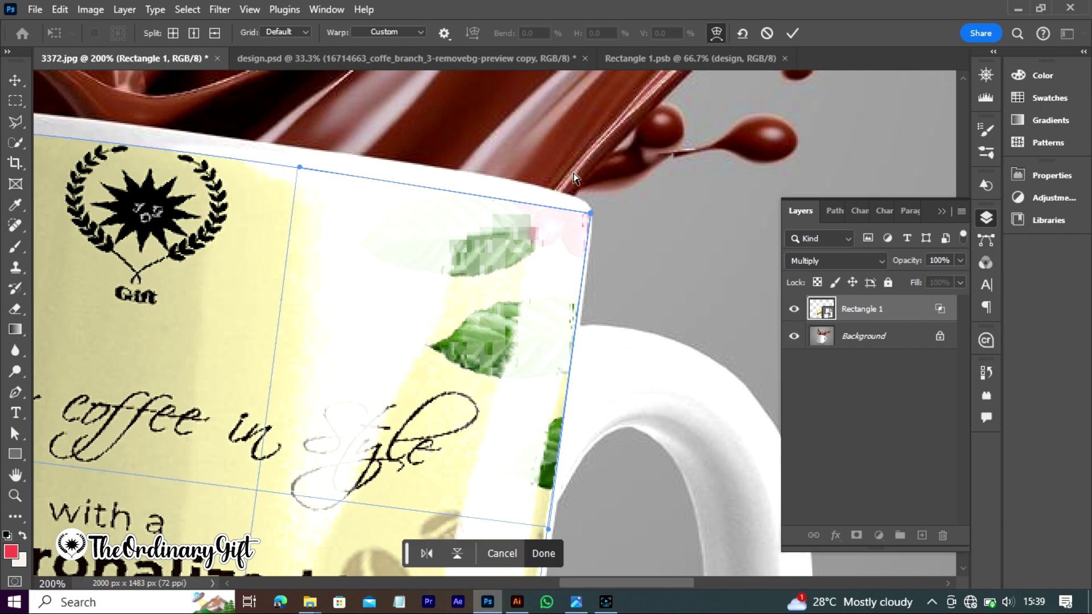
{"action": "left_click_drag", "start_coordinate": [589, 210], "coordinate": [592, 221]}
{"action": "scroll", "coordinate": [964, 570], "scroll_direction": "down", "scroll_amount": 4}
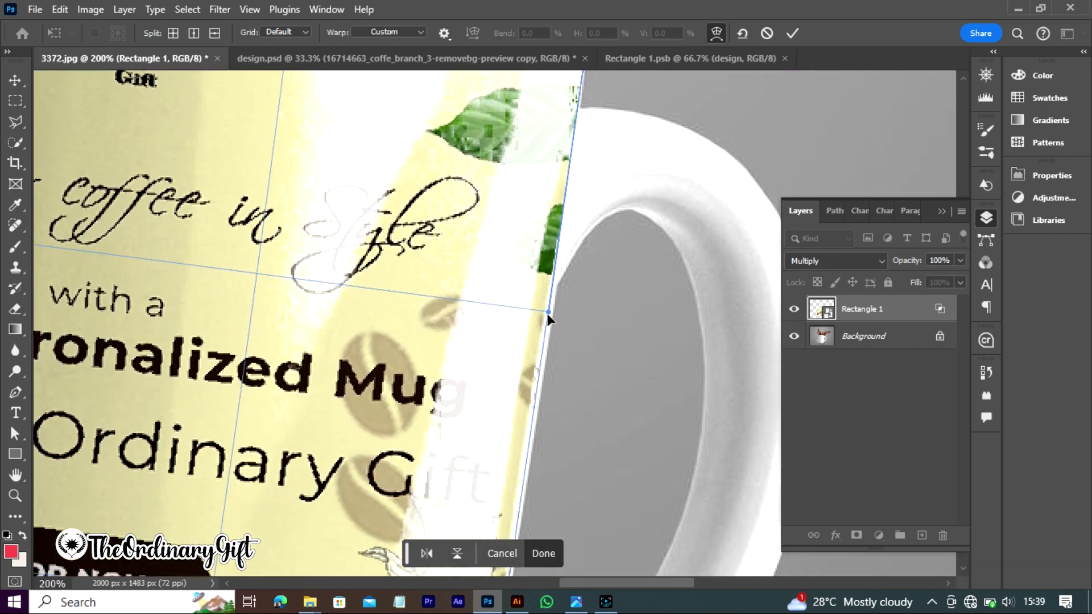
{"action": "left_click_drag", "start_coordinate": [550, 309], "coordinate": [555, 321]}
{"action": "key", "text": "Return"}
{"action": "key", "text": "ctrl+minus"}
{"action": "key", "text": "ctrl+minus"}
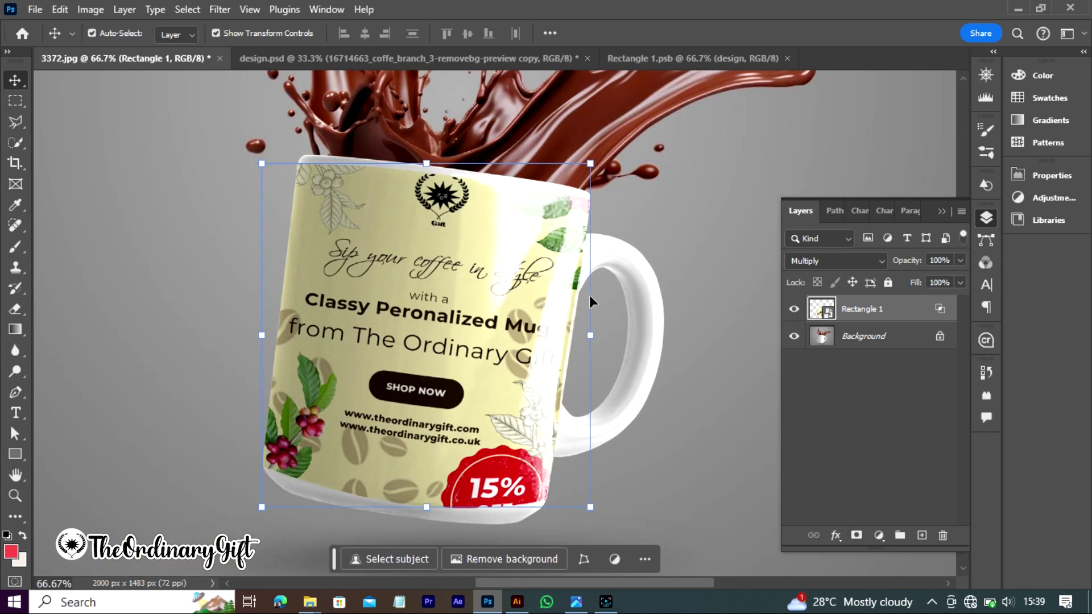